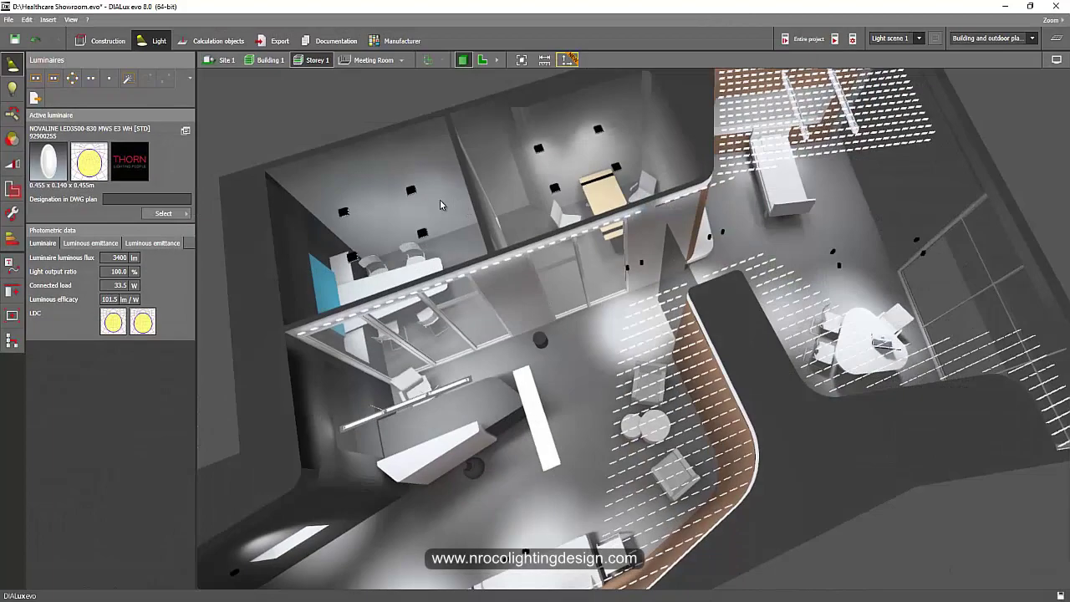
# Step: Show the room name labels over the storey's 3D view
pyautogui.moveTo(440, 200); pyautogui.dragTo(452, 273)
pyautogui.moveTo(453, 273)
pyautogui.mouseDown(button='right')
pyautogui.moveTo(432, 265)
pyautogui.moveTo(446, 268)
pyautogui.mouseUp(button='right')
pyautogui.scroll(2, 499, 242)
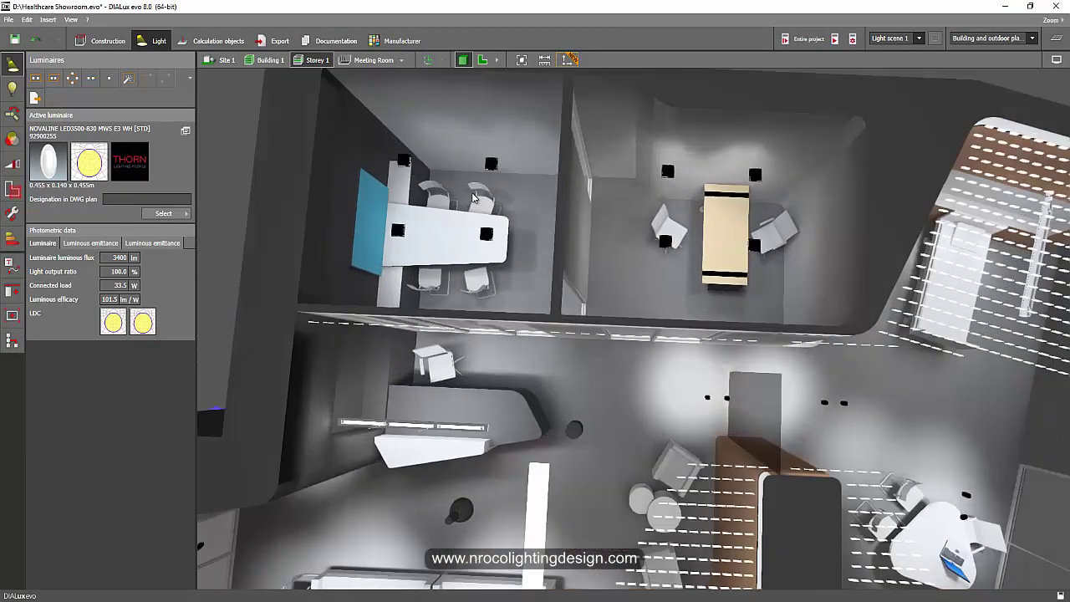
pyautogui.scroll(2, 498, 242)
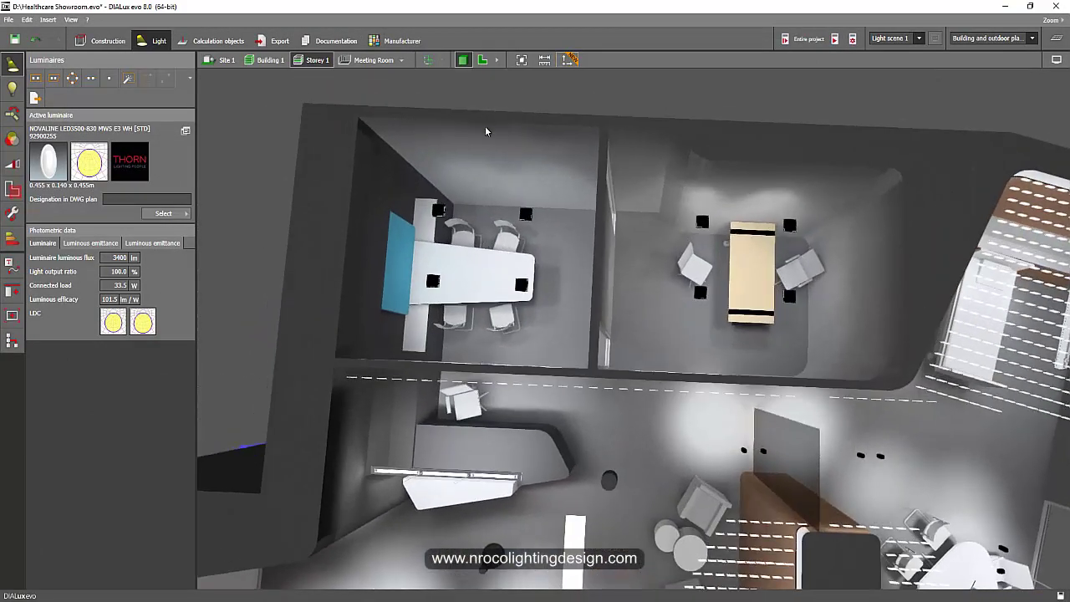
pyautogui.click(1056, 60)
pyautogui.click(964, 77)
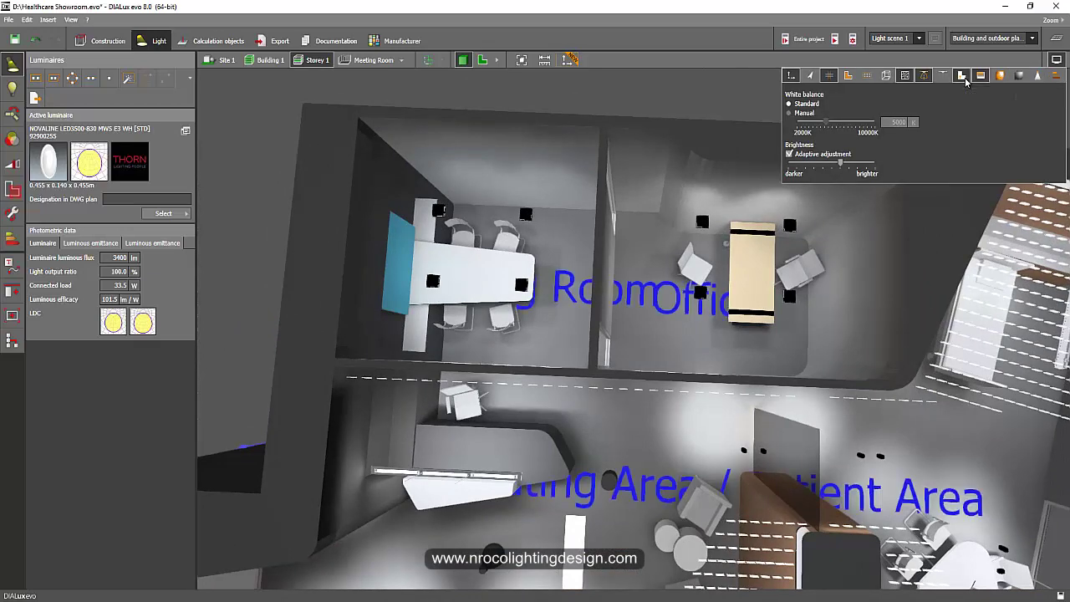
# Step: Hide the room name labels in the 3D view of the storey
pyautogui.click(523, 244)
pyautogui.moveTo(522, 286); pyautogui.dragTo(549, 310, button='right')
pyautogui.click(1056, 60)
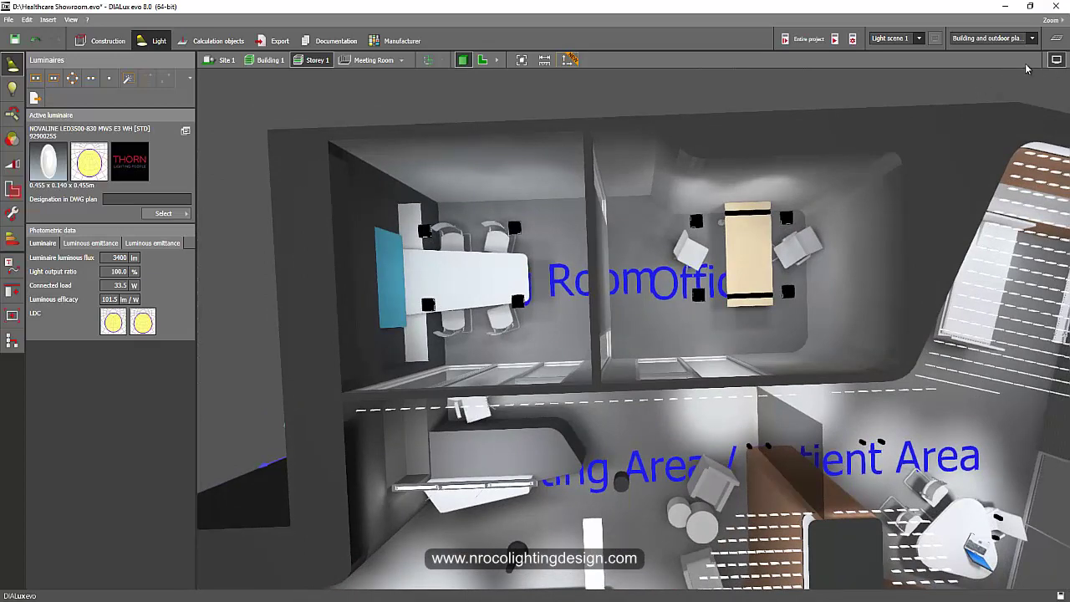
pyautogui.click(1056, 60)
pyautogui.click(961, 76)
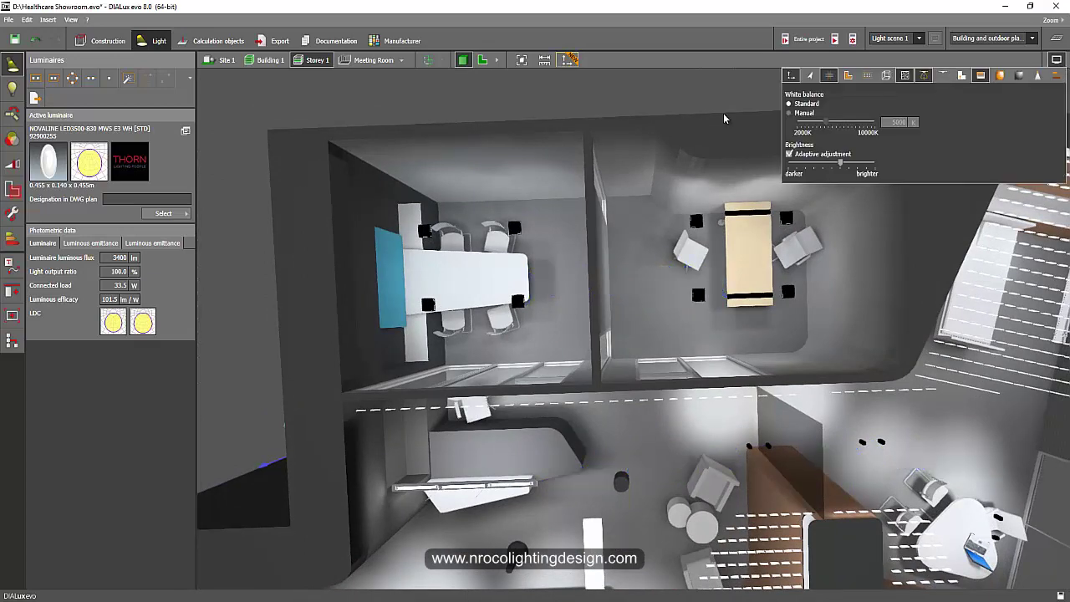
# Step: Make the Meeting Room the active space and view its interior from above in 3D
pyautogui.click(402, 61)
pyautogui.click(404, 97)
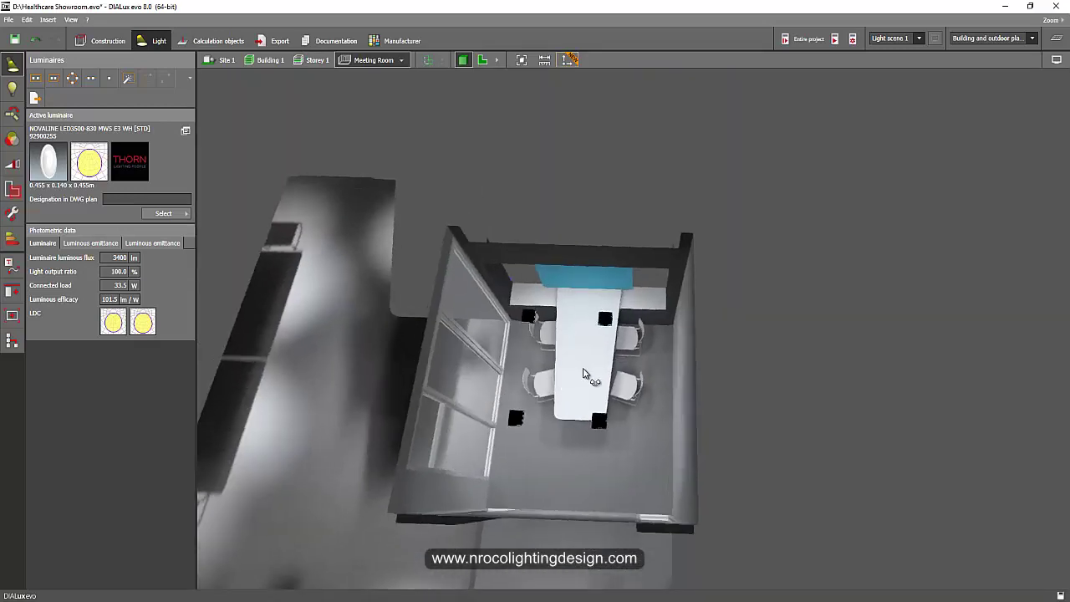
pyautogui.moveTo(584, 368); pyautogui.dragTo(480, 178, button='right')
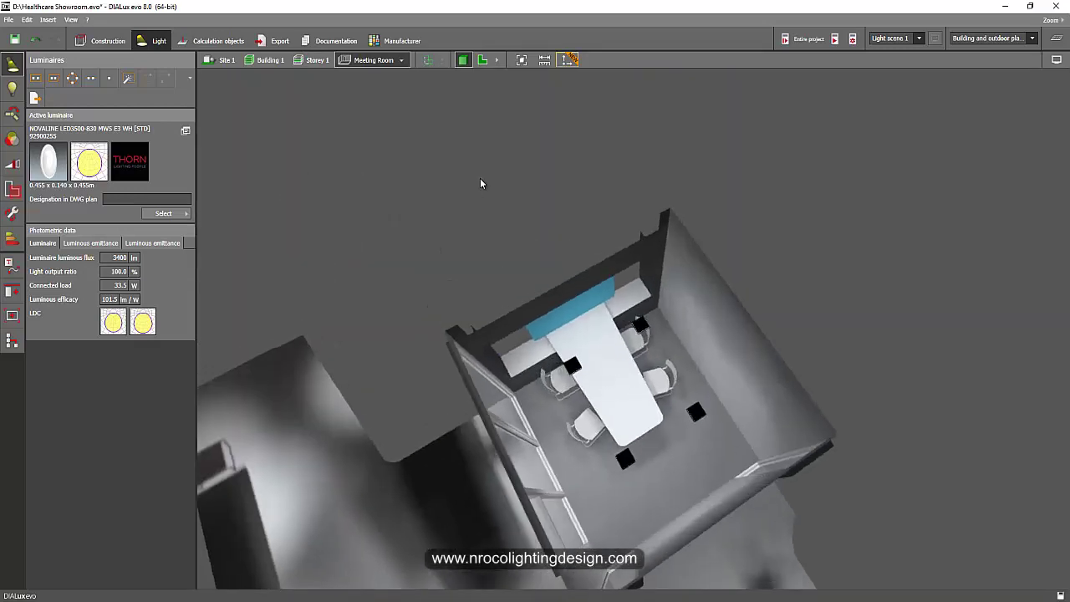
pyautogui.moveTo(532, 273); pyautogui.dragTo(500, 213, button='middle')
pyautogui.moveTo(500, 213); pyautogui.dragTo(557, 291, button='right')
pyautogui.scroll(3, 547, 272)
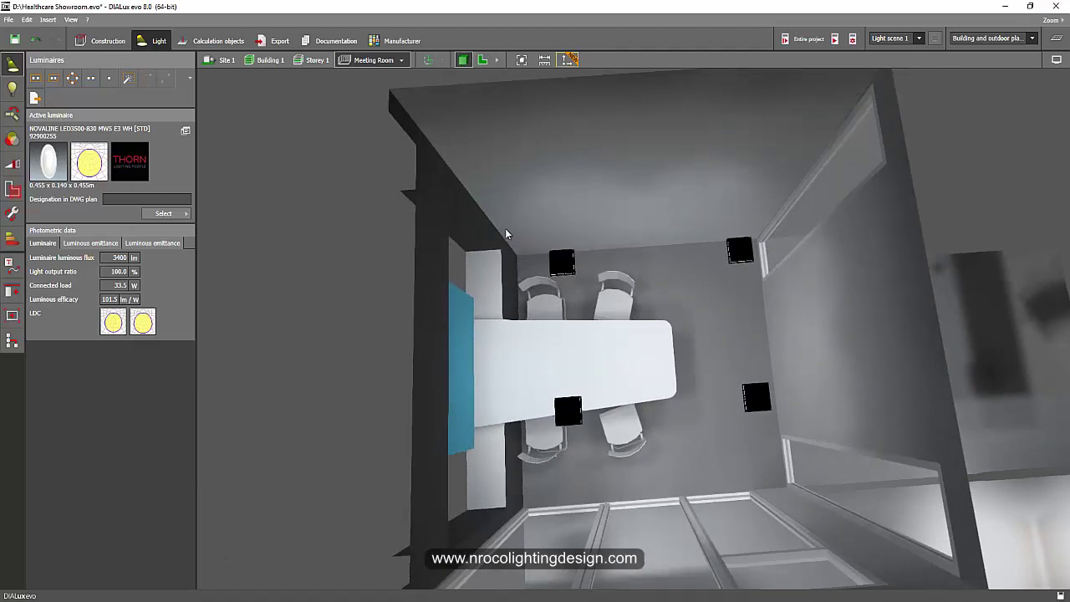
# Step: Show the Meeting Room in floor plan view and select its space in the construction mode's assessment zones
pyautogui.click(482, 60)
pyautogui.scroll(-4, 473, 337)
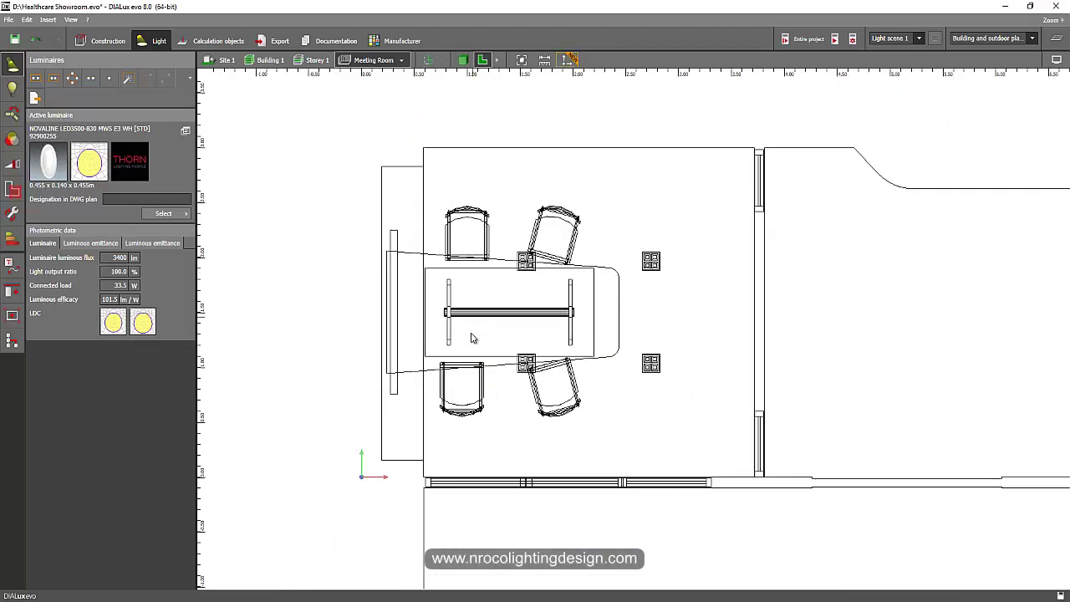
pyautogui.scroll(3, 569, 343)
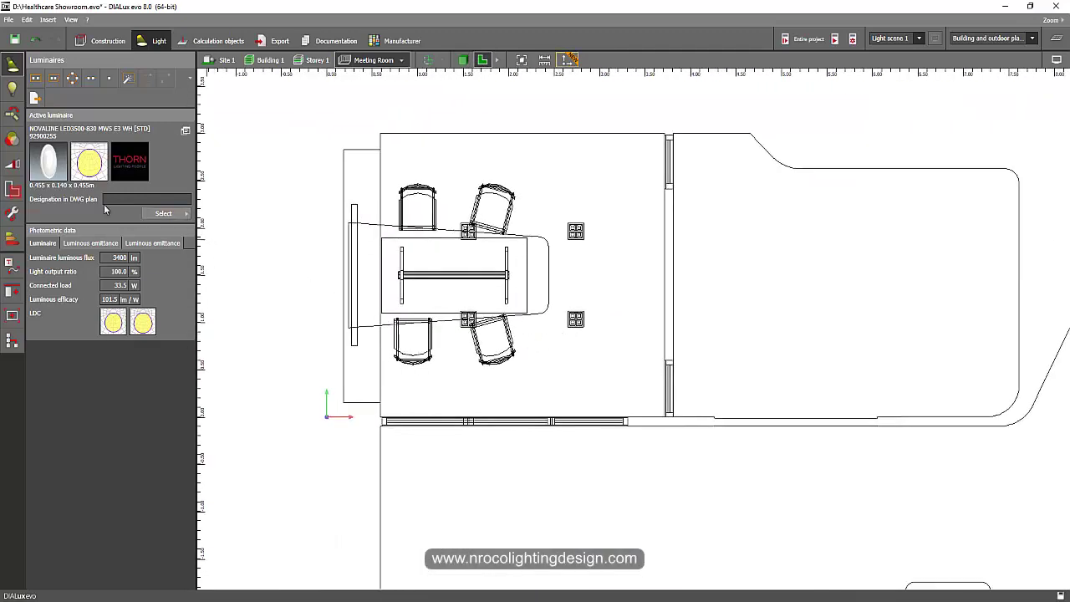
pyautogui.click(20, 192)
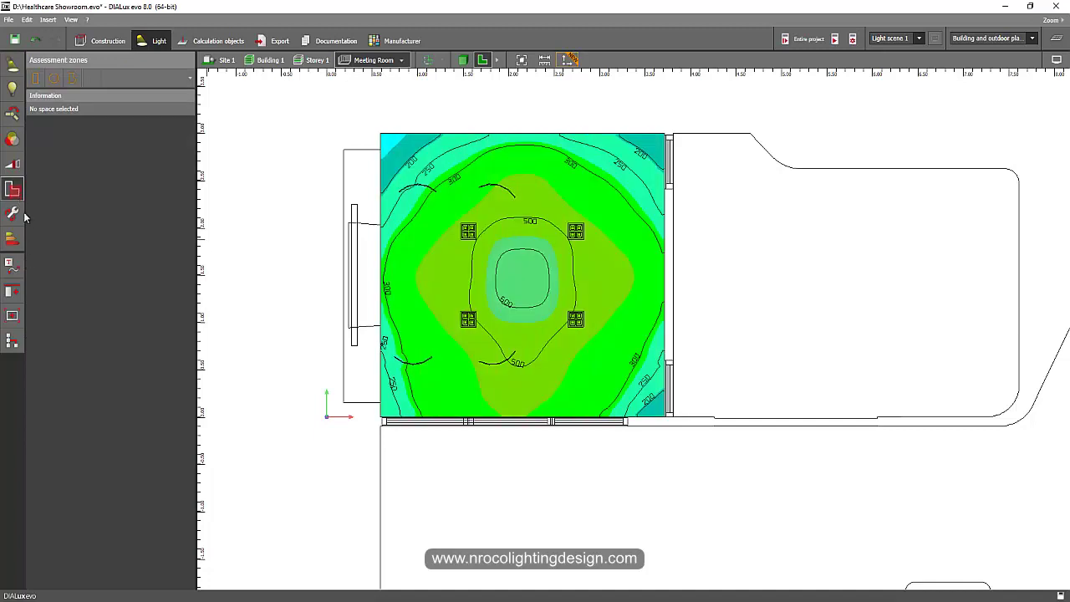
pyautogui.click(13, 191)
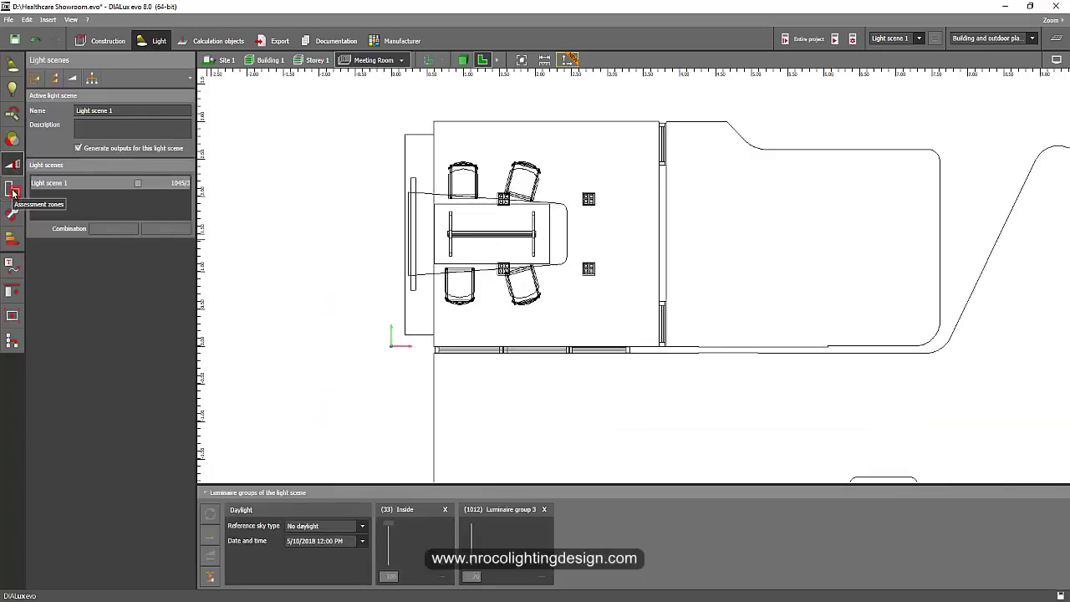
pyautogui.click(109, 45)
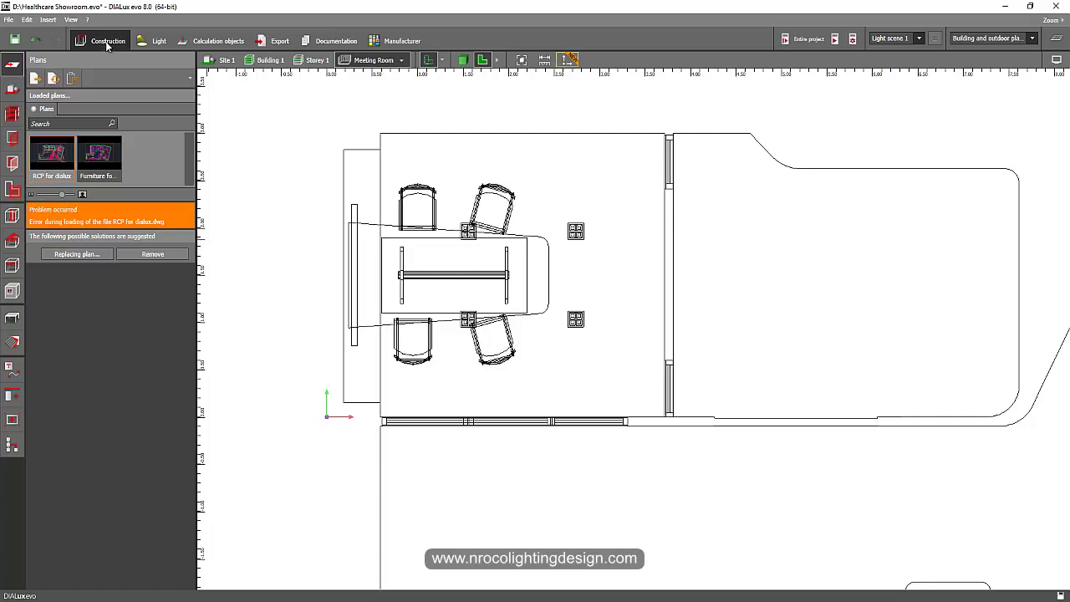
pyautogui.click(13, 192)
pyautogui.click(471, 203)
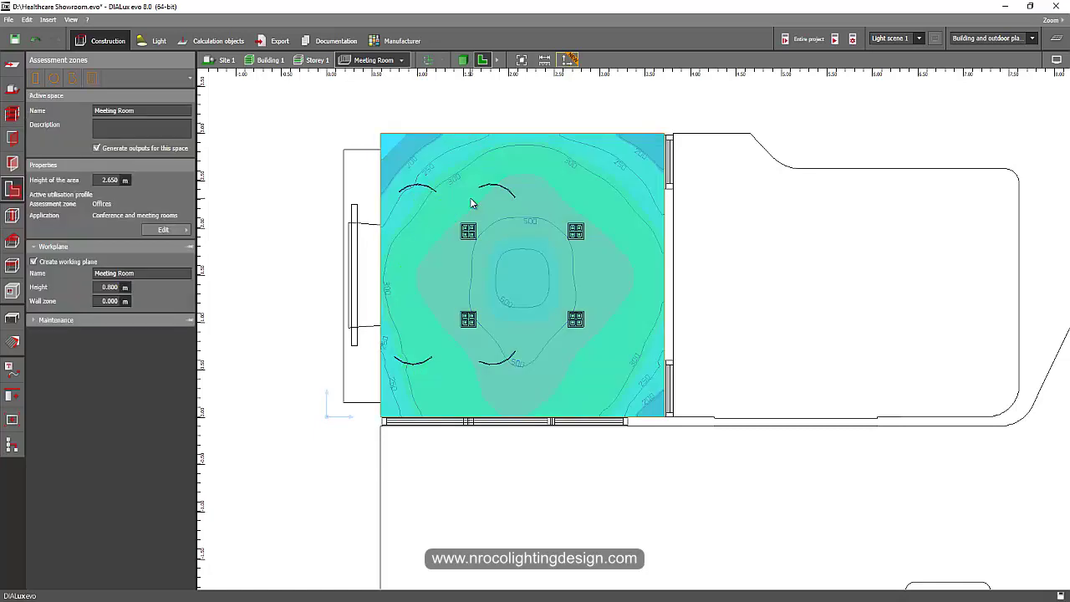
# Step: Set the Meeting Room's utilisation profile to 300 lx for the visual task and 200 lx for the surrounding area
pyautogui.click(167, 231)
pyautogui.doubleClick(320, 358)
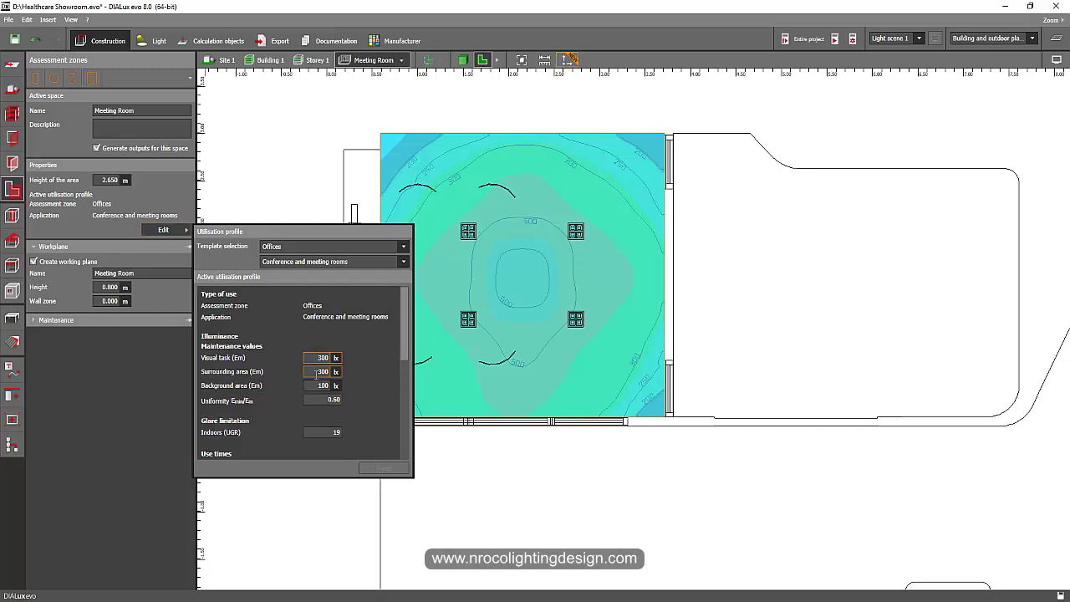
pyautogui.press('Return')
pyautogui.doubleClick(318, 371)
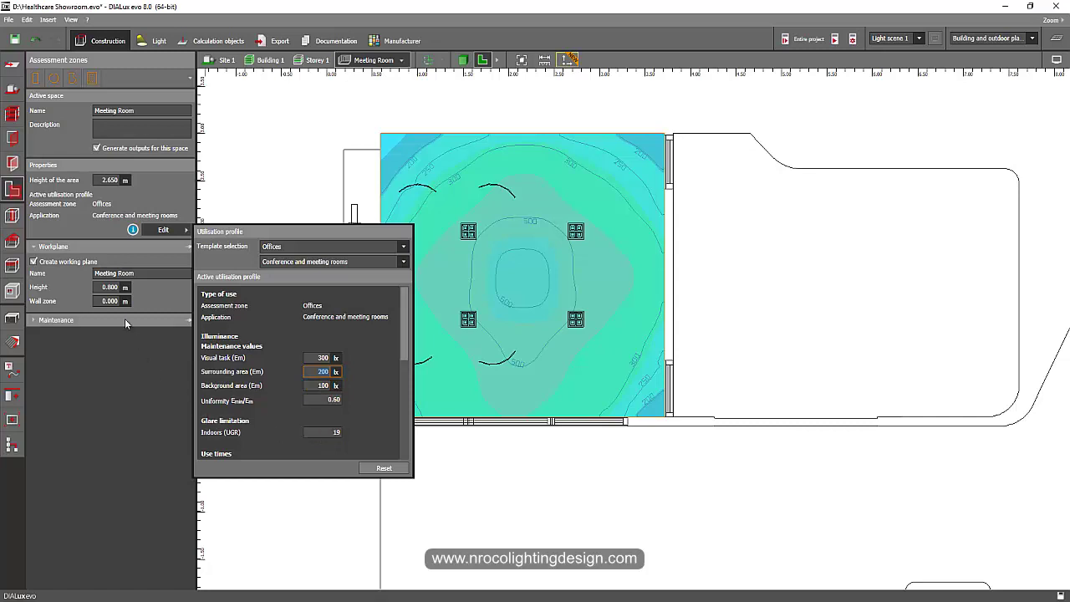
pyautogui.click(109, 290)
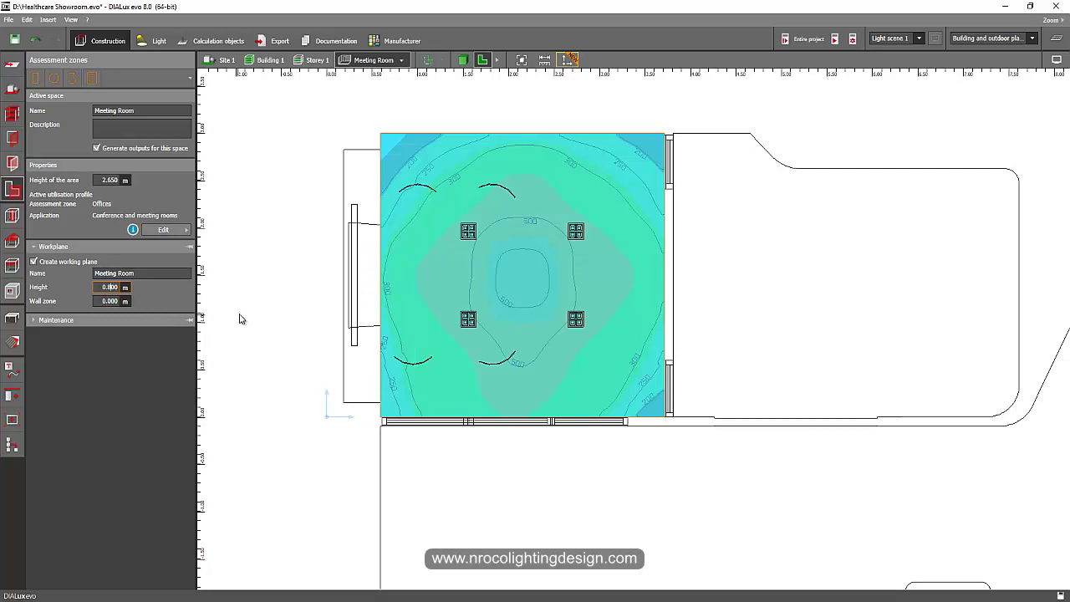
pyautogui.click(260, 277)
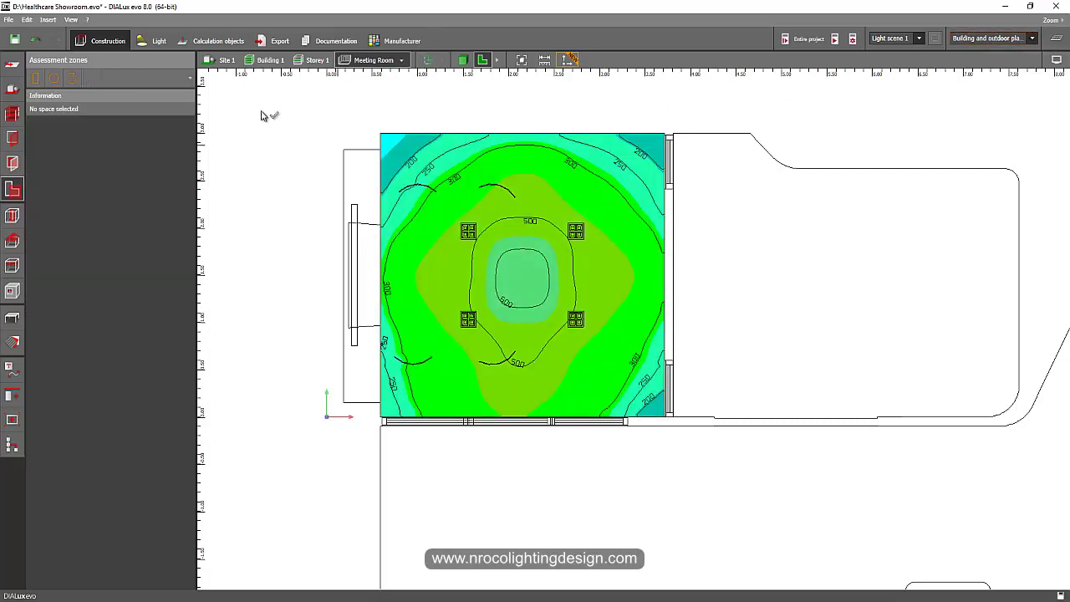
# Step: Select the Meeting Room's luminaire arrangement in the plan and examine the ceiling luminaires from inside the room in 3D
pyautogui.click(13, 64)
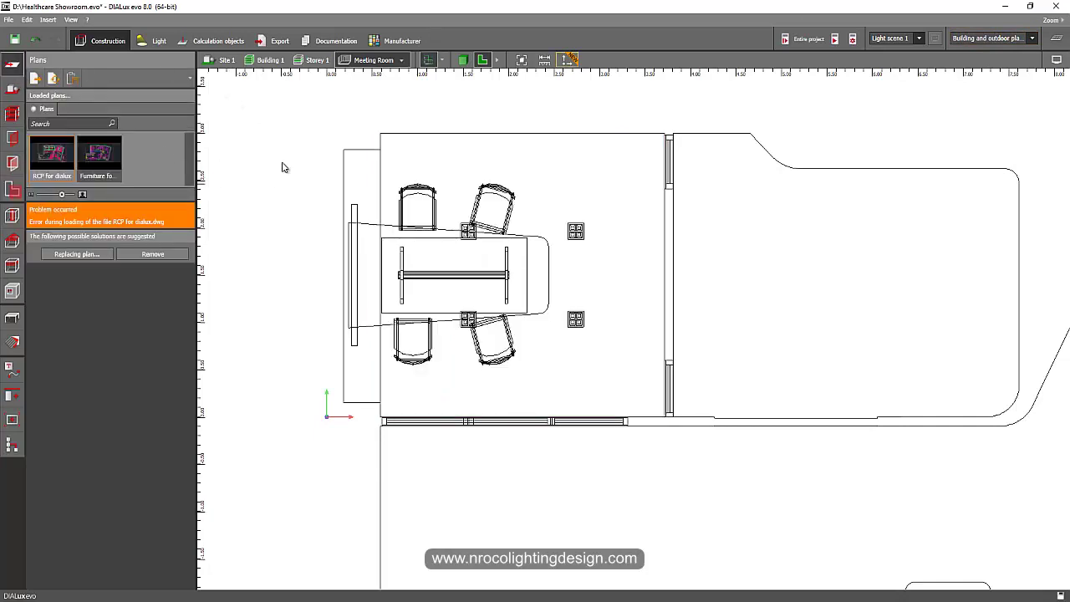
pyautogui.scroll(3, 478, 304)
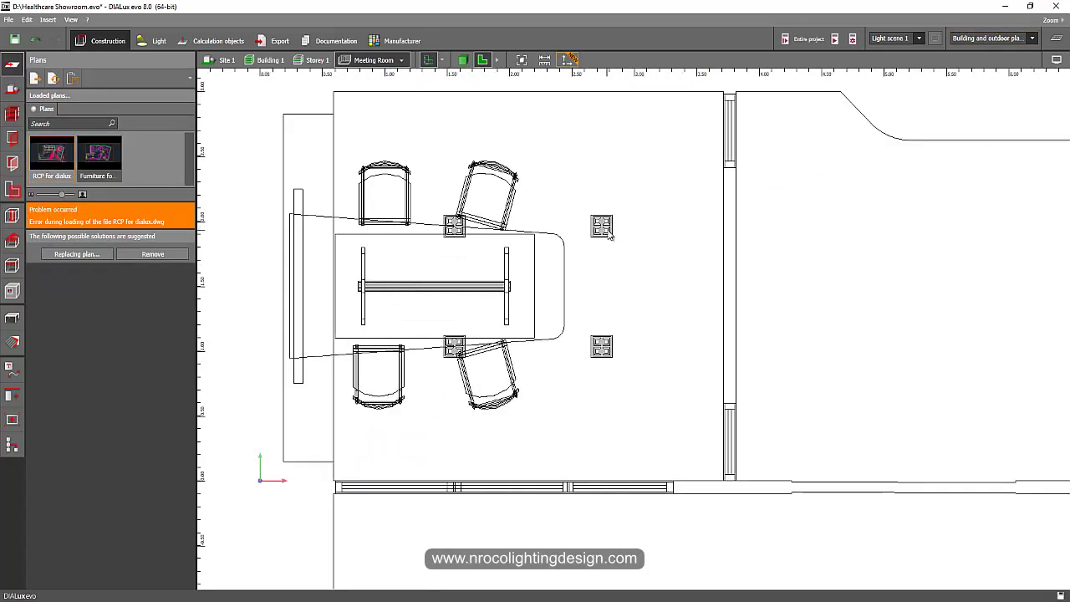
pyautogui.doubleClick(598, 229)
pyautogui.click(464, 61)
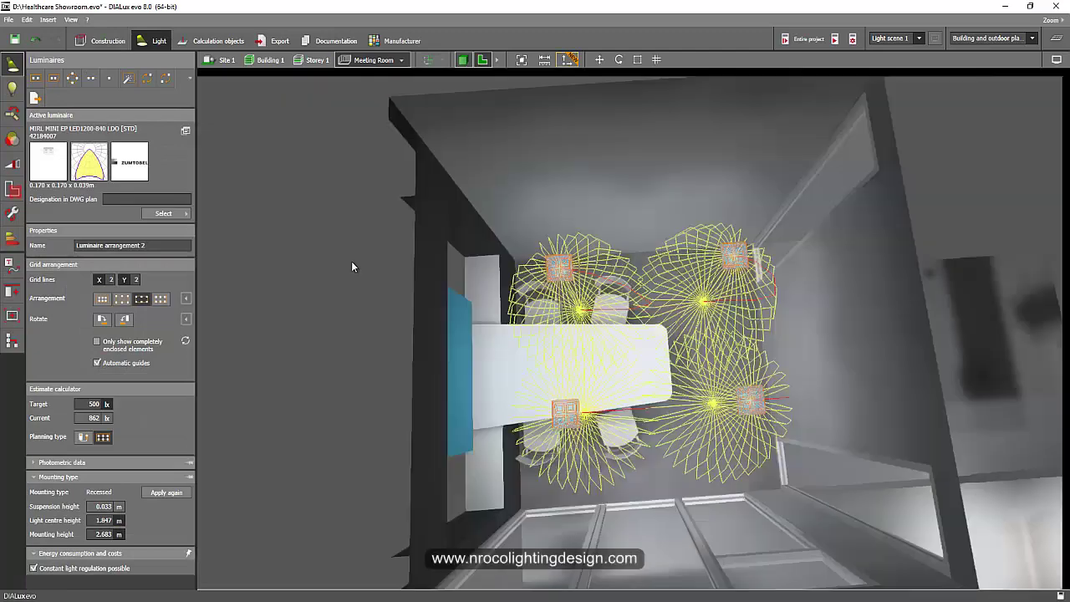
pyautogui.moveTo(352, 261); pyautogui.dragTo(606, 260, button='right')
pyautogui.click(280, 288)
pyautogui.scroll(4, 606, 260)
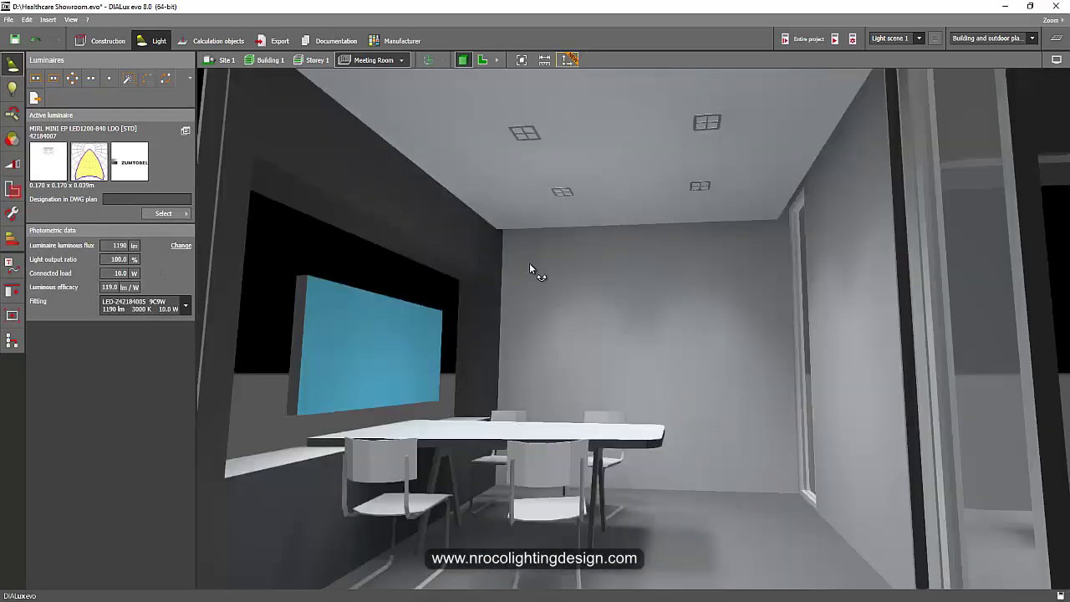
pyautogui.moveTo(530, 263); pyautogui.dragTo(910, 97, button='right')
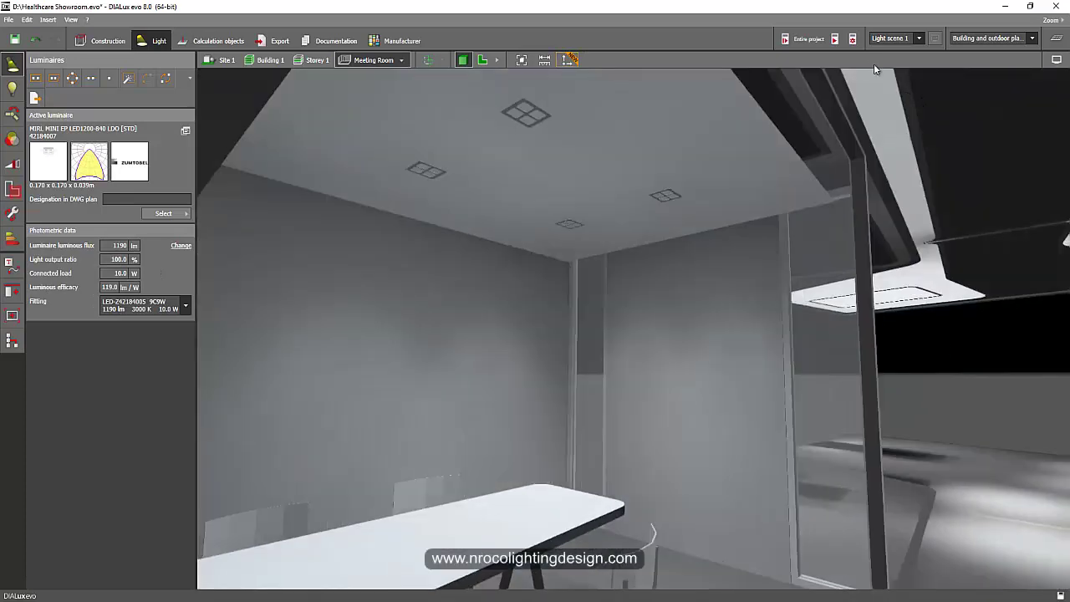
# Step: Switch the calculation mode to Fast so that it covers only the Meeting Room
pyautogui.click(853, 39)
pyautogui.click(908, 72)
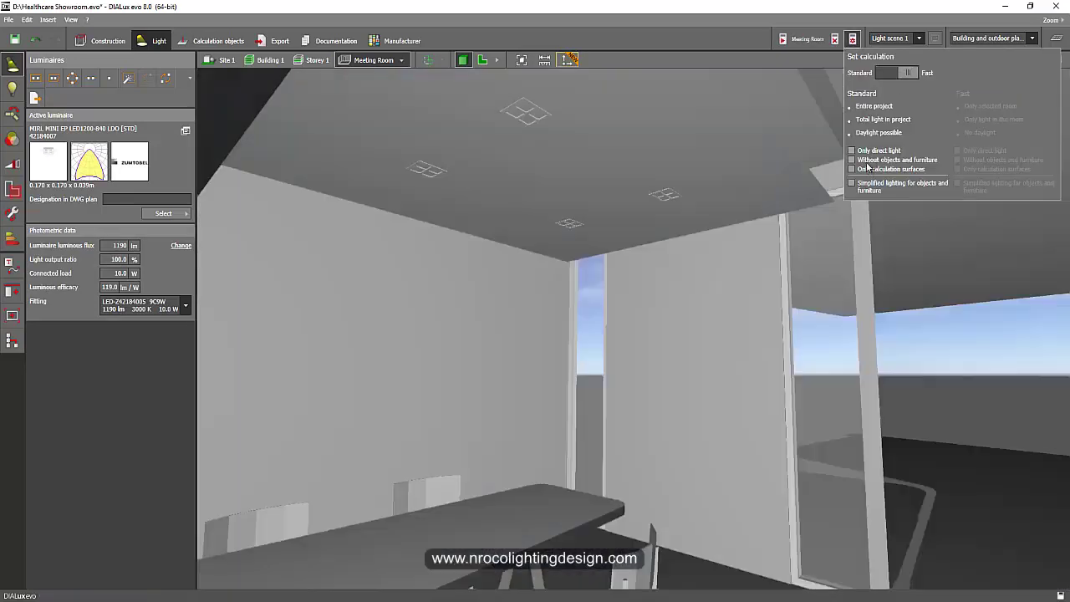
pyautogui.moveTo(923, 425); pyautogui.dragTo(749, 281, button='right')
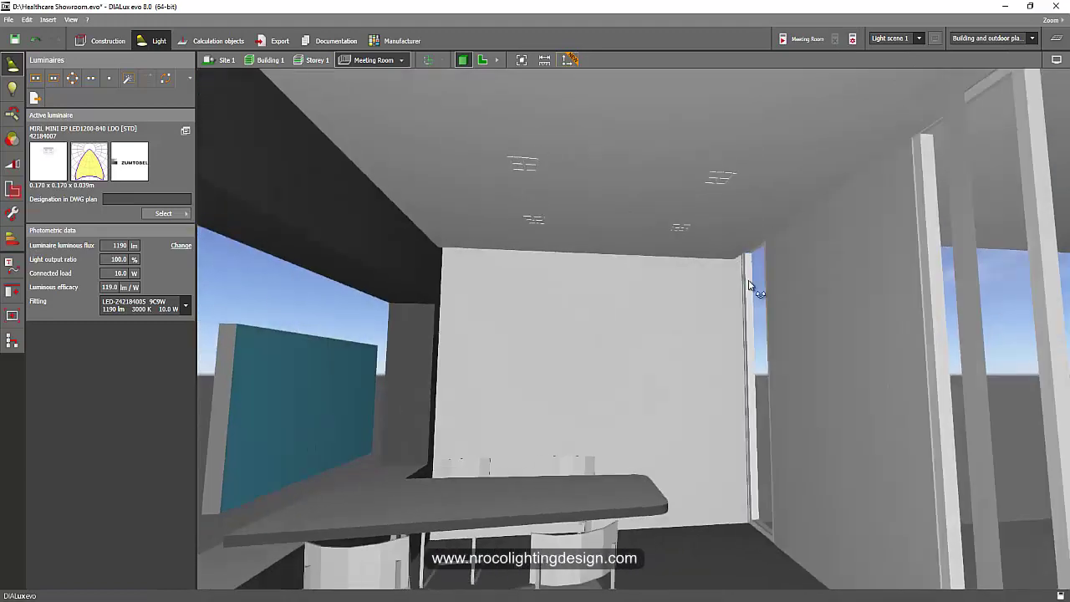
# Step: Select the four recessed ceiling luminaires and examine their light distribution over the meeting table
pyautogui.click(529, 167)
pyautogui.moveTo(719, 553); pyautogui.dragTo(706, 543, button='right')
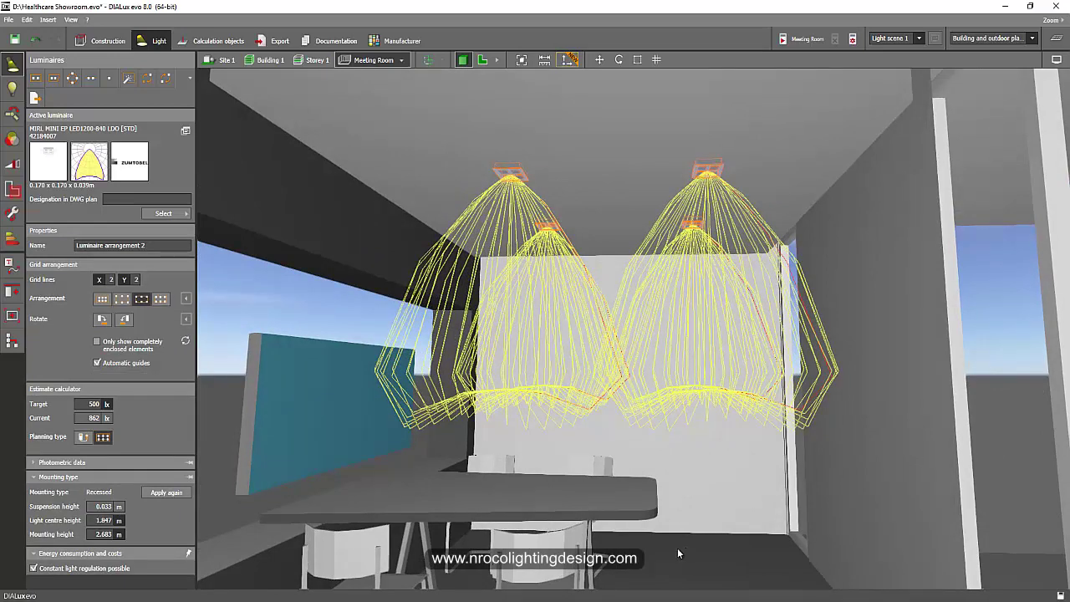
pyautogui.click(648, 570)
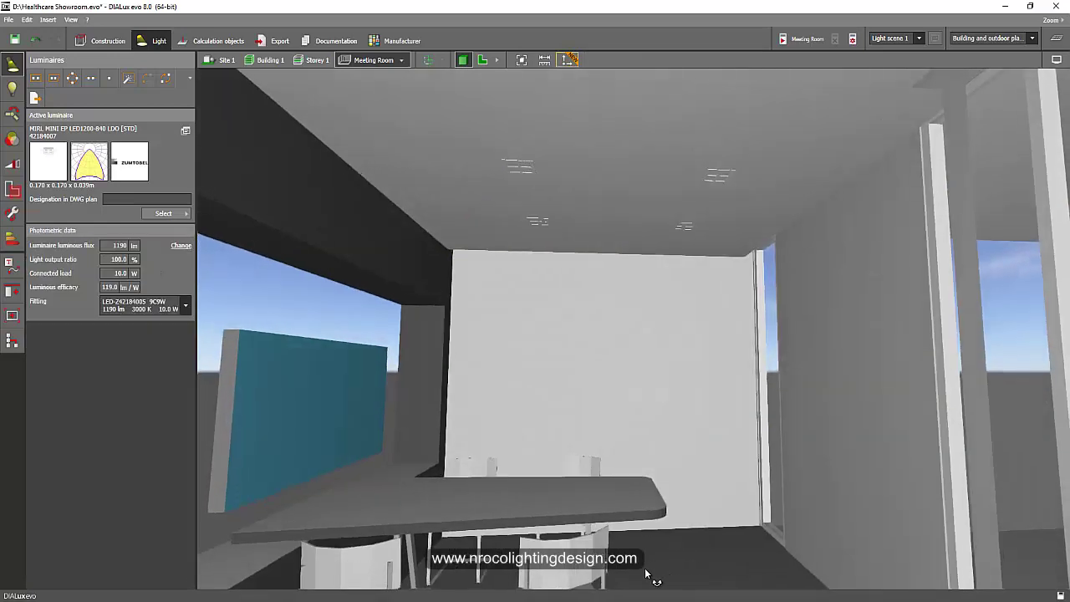
pyautogui.moveTo(611, 479); pyautogui.dragTo(530, 442, button='right')
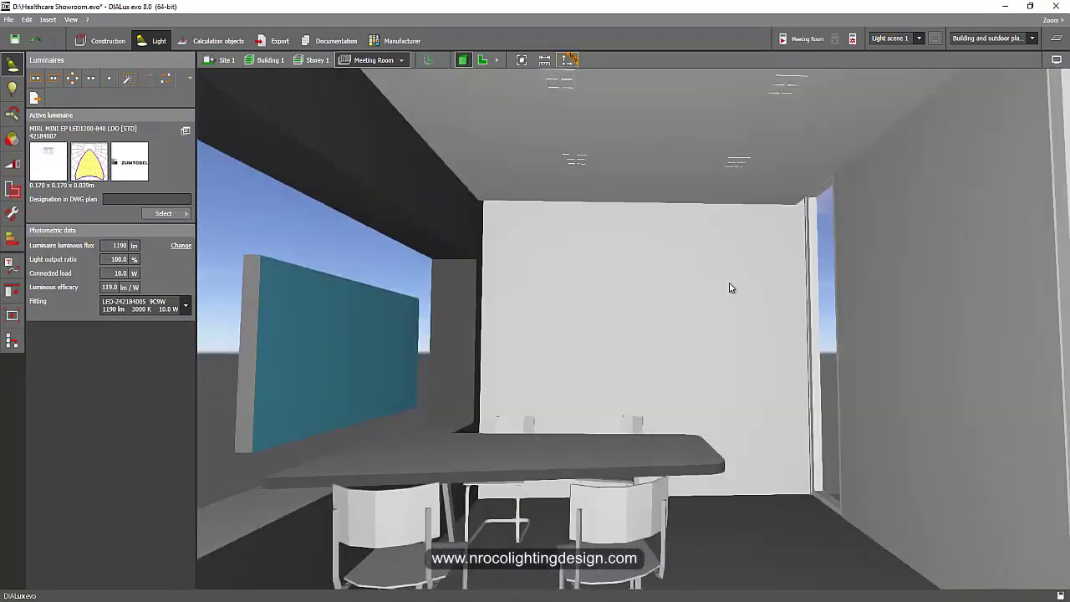
# Step: Select the Meeting Room's suspended ceiling to examine its height settings, clear the selection, and view the room from above
pyautogui.moveTo(780, 252); pyautogui.dragTo(644, 234, button='right')
pyautogui.click(823, 175)
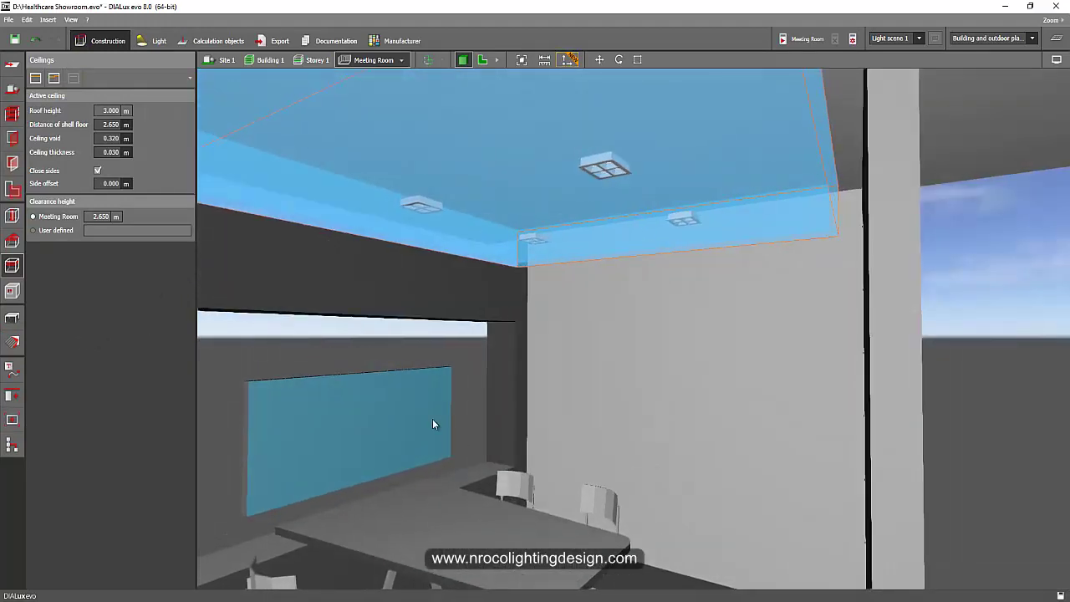
pyautogui.moveTo(432, 424); pyautogui.dragTo(562, 458, button='right')
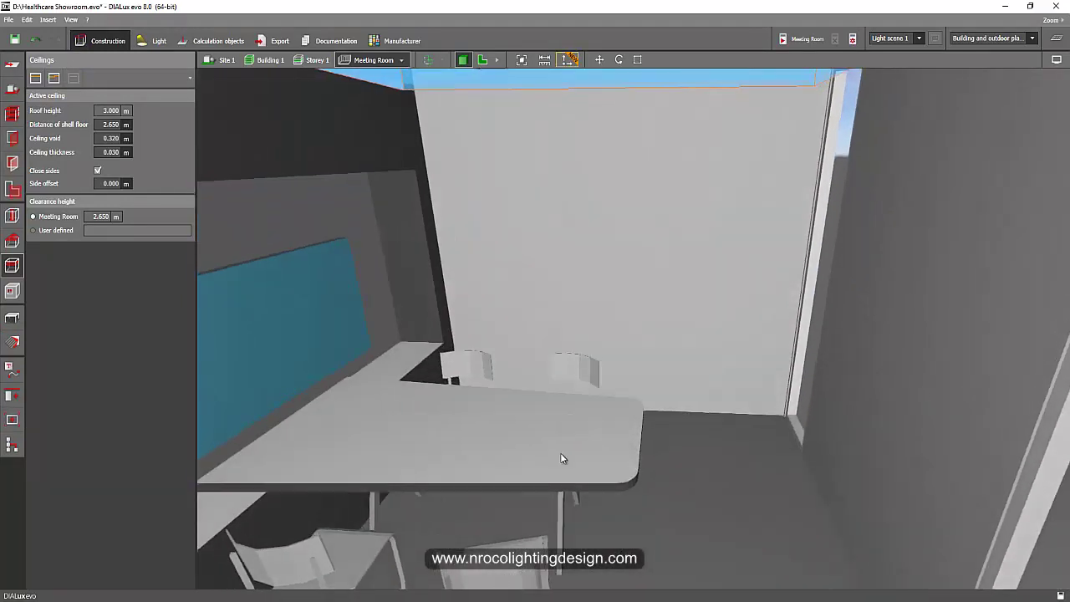
pyautogui.scroll(-6, 562, 459)
pyautogui.click(282, 277)
pyautogui.scroll(3, 450, 426)
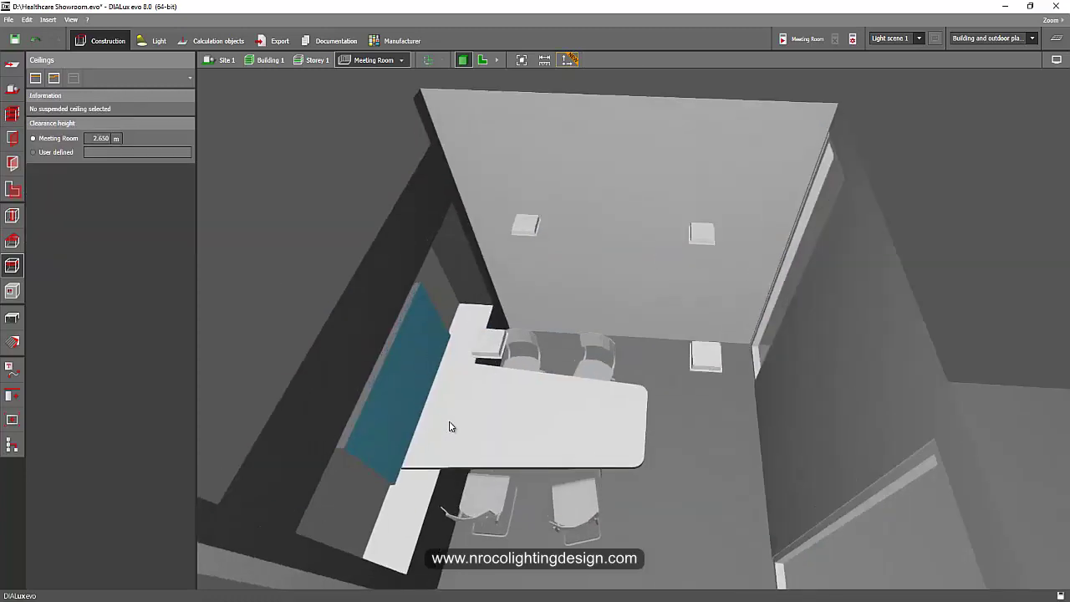
# Step: Select the luminaire arrangement from above and check its light distribution and mounting from inside the room
pyautogui.moveTo(450, 426); pyautogui.dragTo(505, 419, button='right')
pyautogui.moveTo(605, 425); pyautogui.dragTo(579, 392, button='right')
pyautogui.click(520, 260)
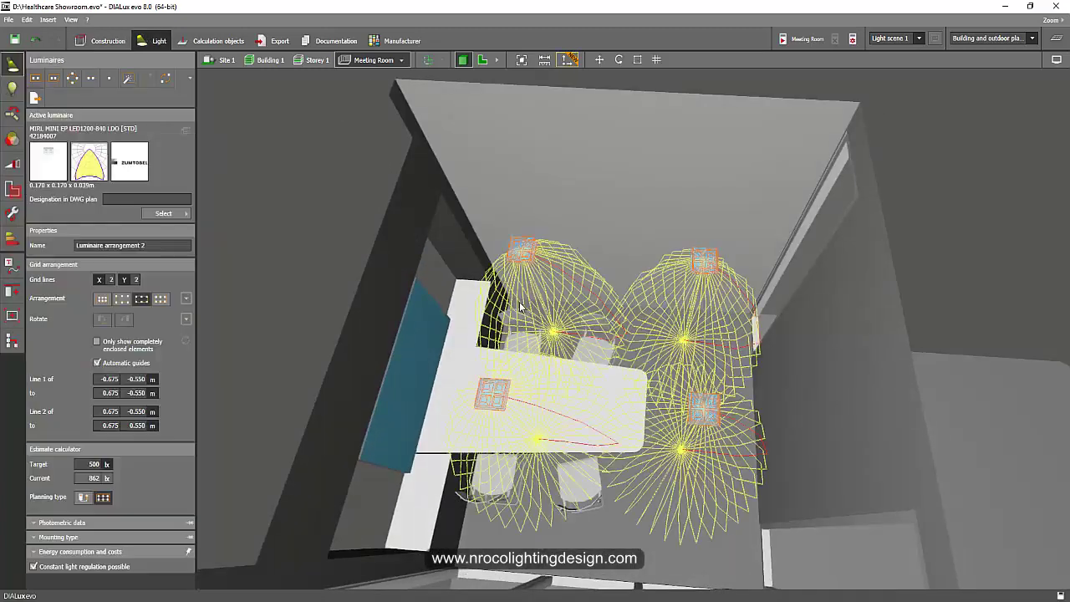
pyautogui.moveTo(521, 259); pyautogui.dragTo(638, 237, button='right')
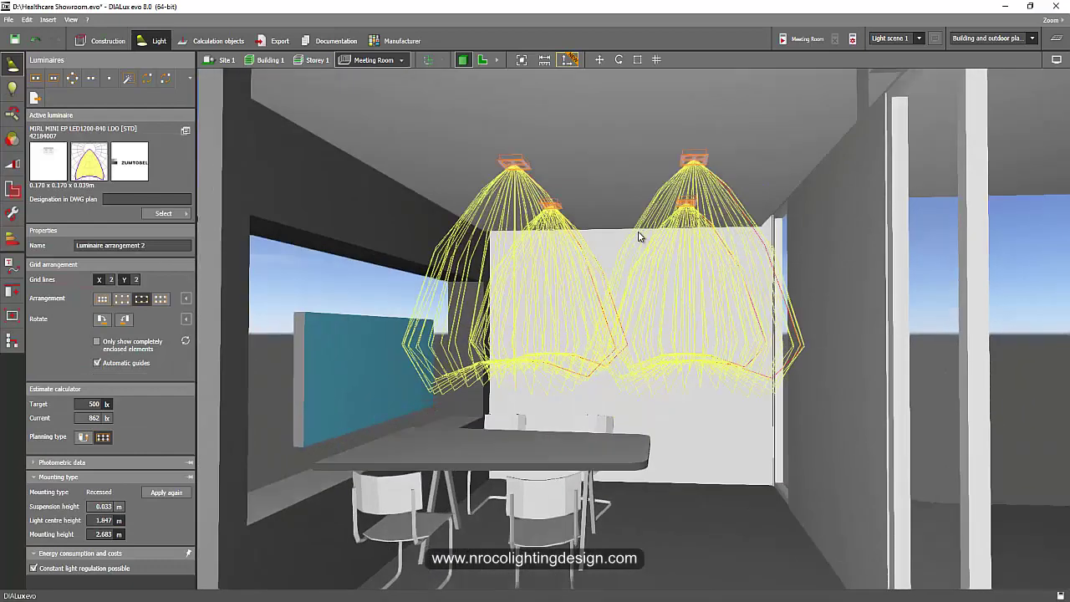
pyautogui.click(709, 516)
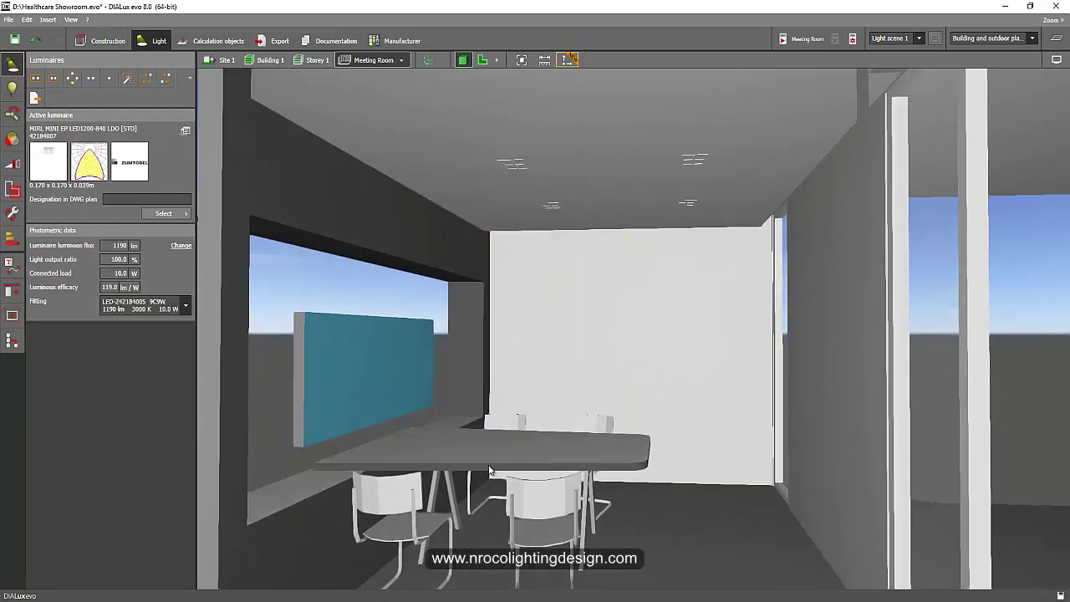
pyautogui.moveTo(495, 469); pyautogui.dragTo(543, 464, button='right')
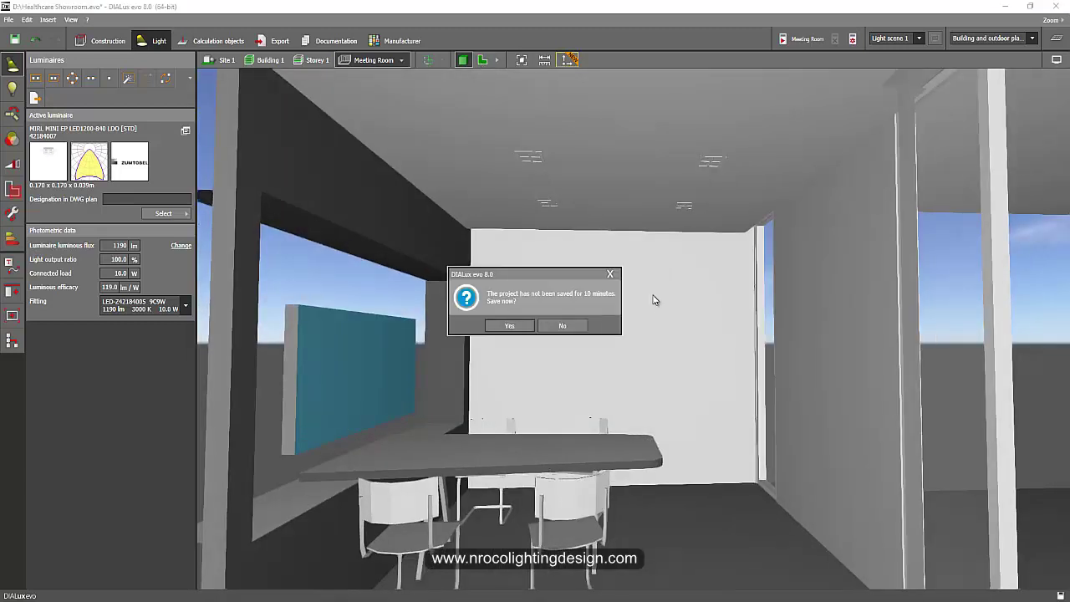
# Step: Make the SEQI DI LED10000-840 LDO luminaire from the luminaire history the active one, working in the Meeting Room's floor plan
pyautogui.click(611, 275)
pyautogui.click(482, 59)
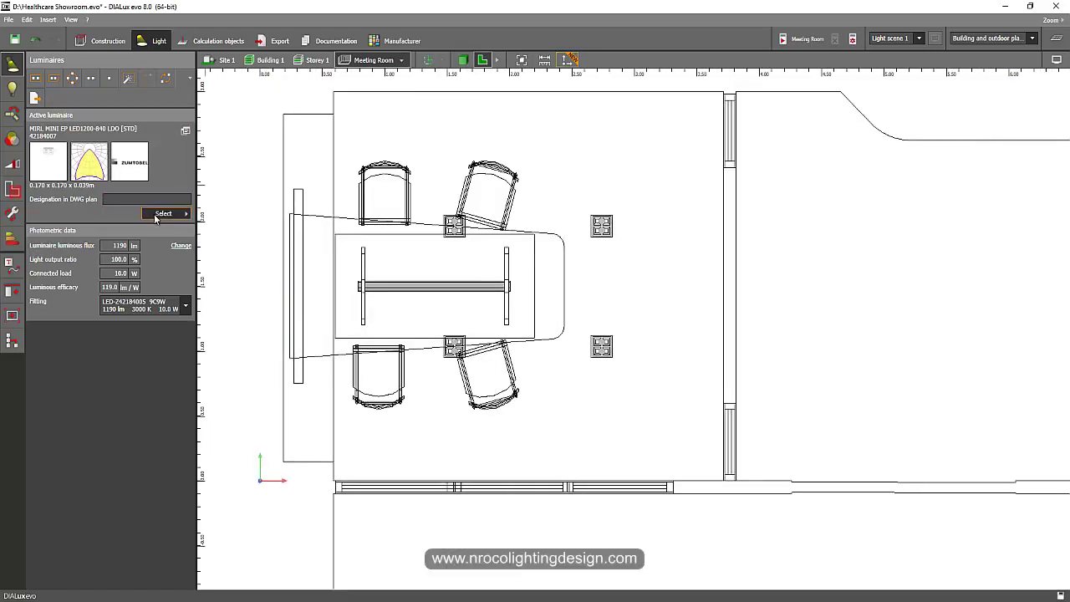
pyautogui.click(157, 215)
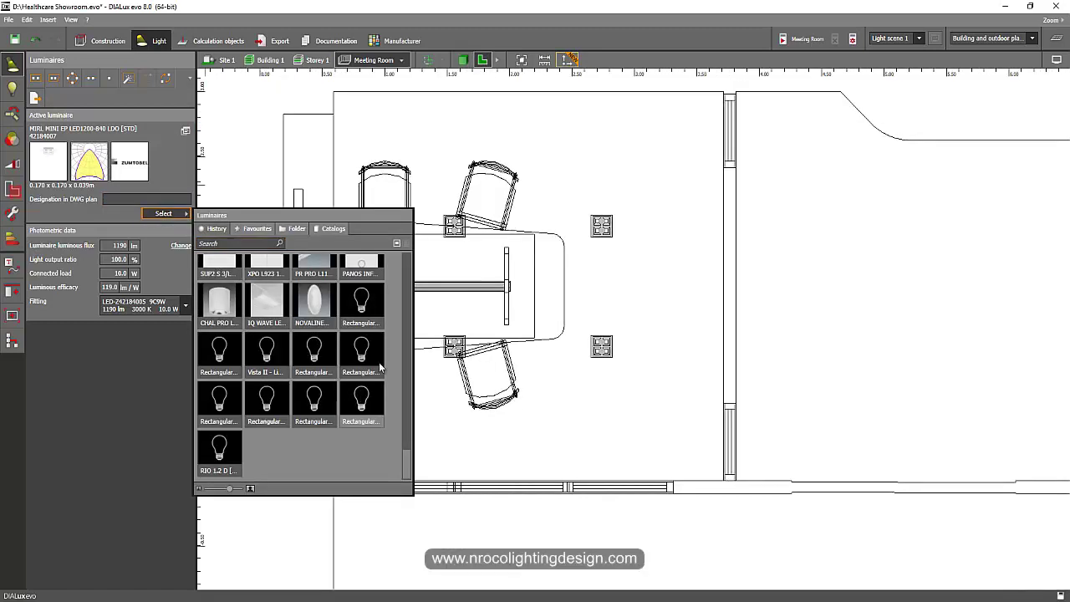
pyautogui.moveTo(408, 460); pyautogui.dragTo(407, 264)
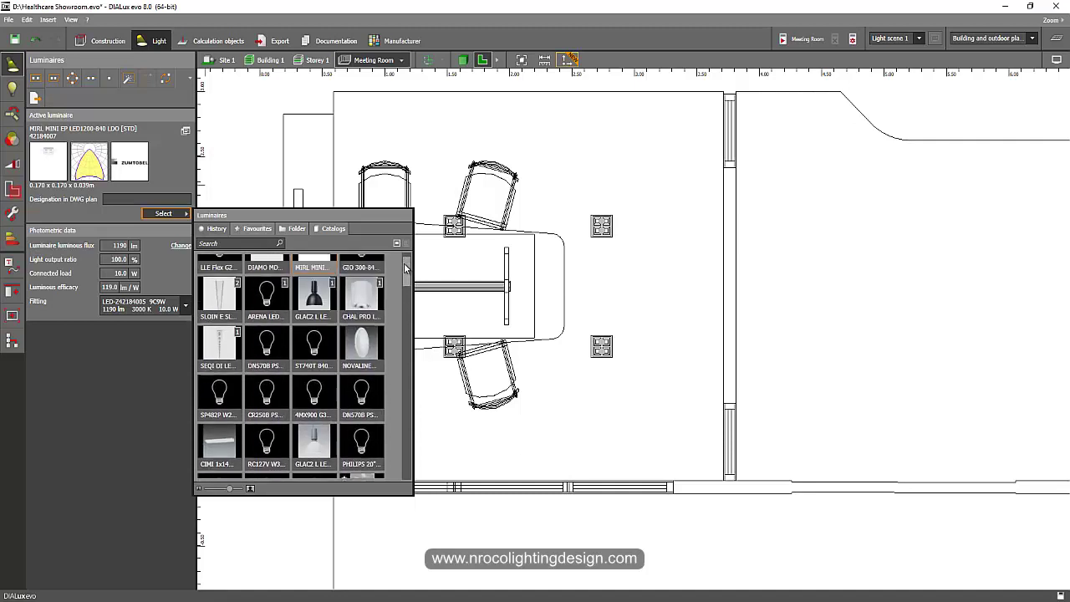
pyautogui.click(221, 345)
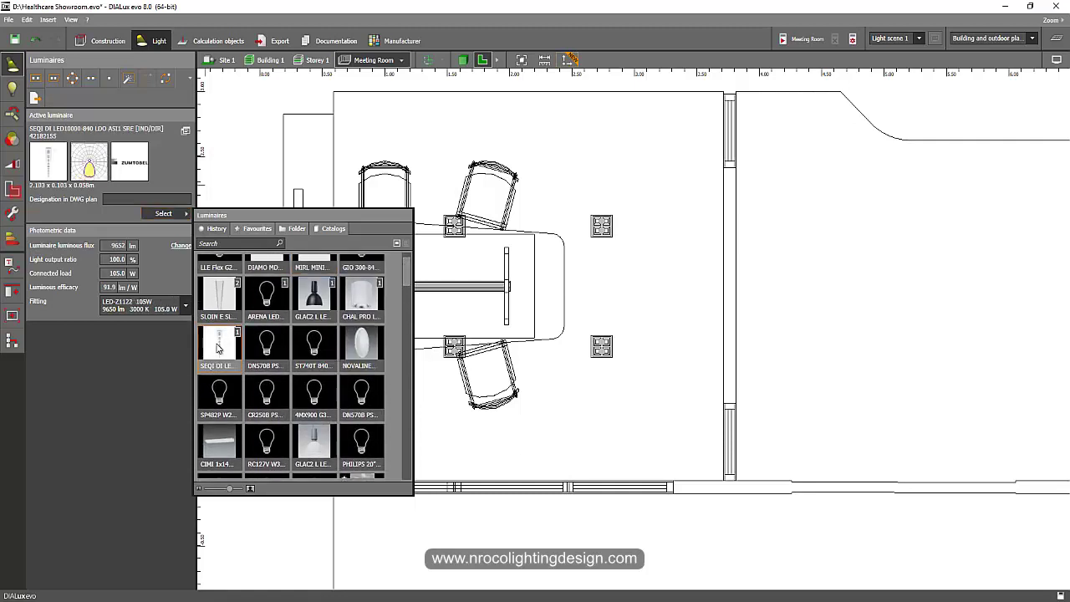
# Step: Place a single SEQI DI luminaire over the middle of the meeting table and rotate it -90° to follow the table's length
pyautogui.click(109, 79)
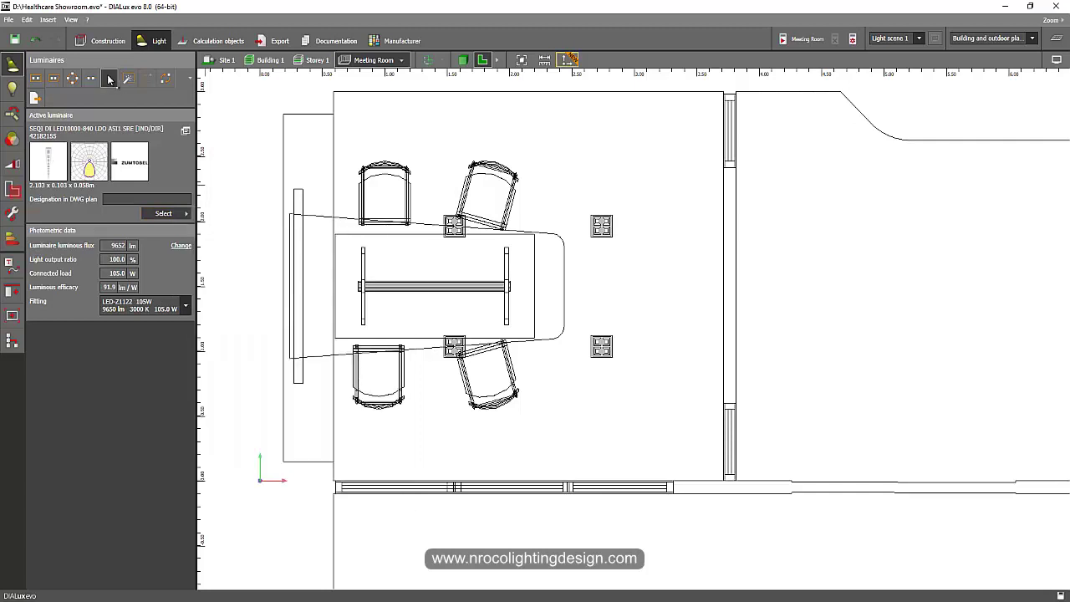
pyautogui.click(448, 327)
pyautogui.rightClick(441, 263)
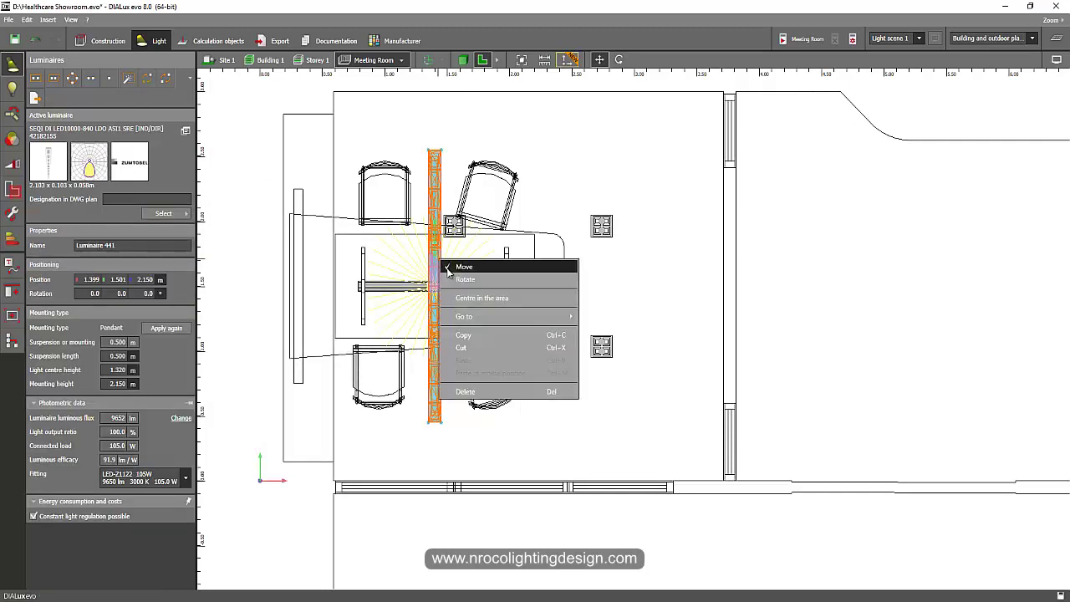
pyautogui.click(465, 279)
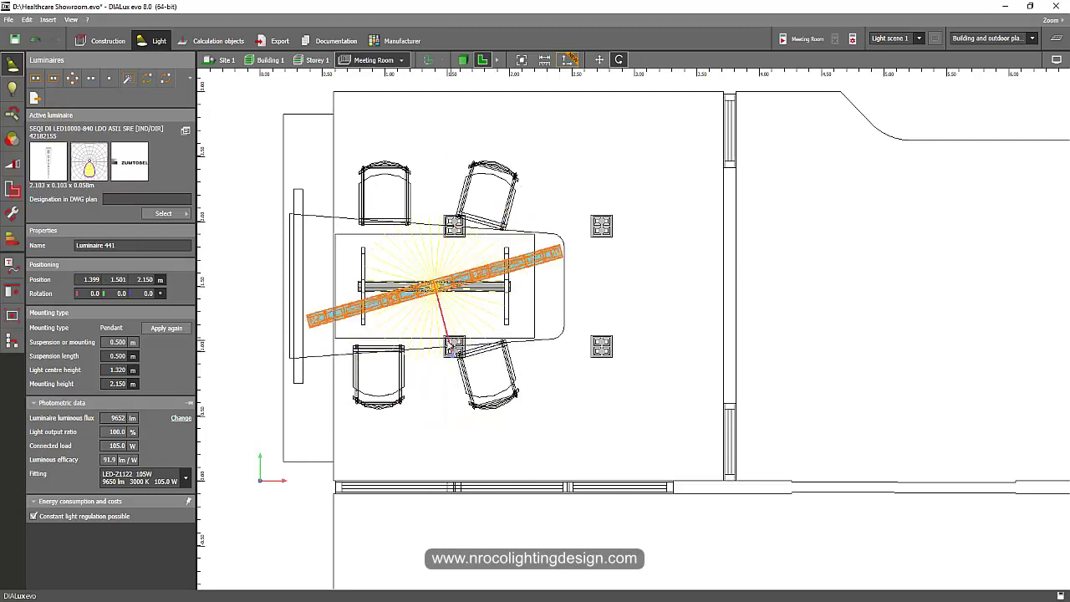
pyautogui.click(438, 346)
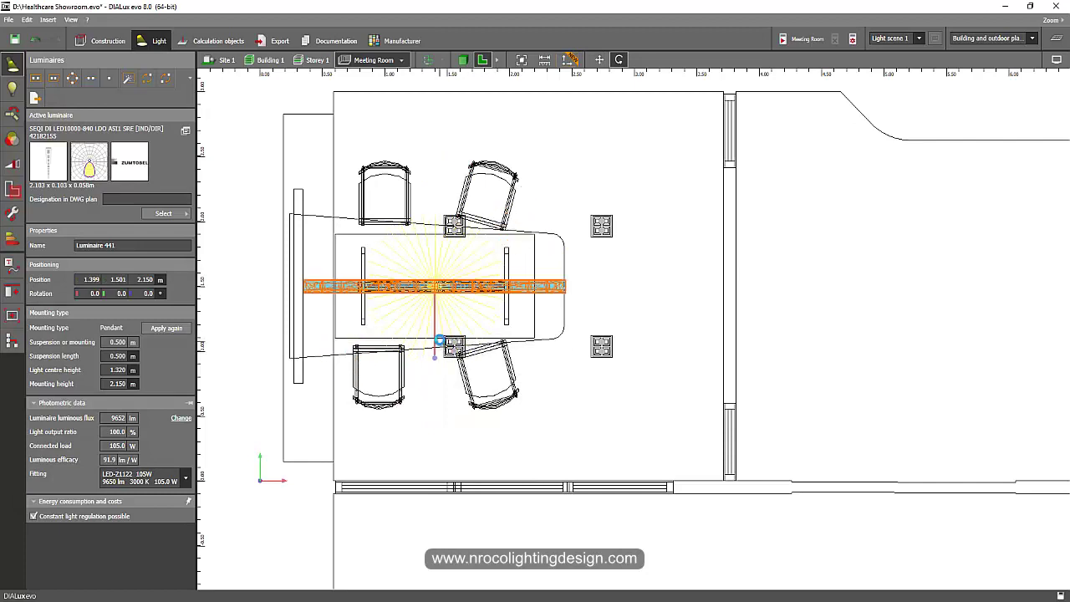
# Step: Choose the PUNCH II ECO 2X28W T16 HF PSB luminaire from the luminaire history as the active luminaire
pyautogui.click(170, 216)
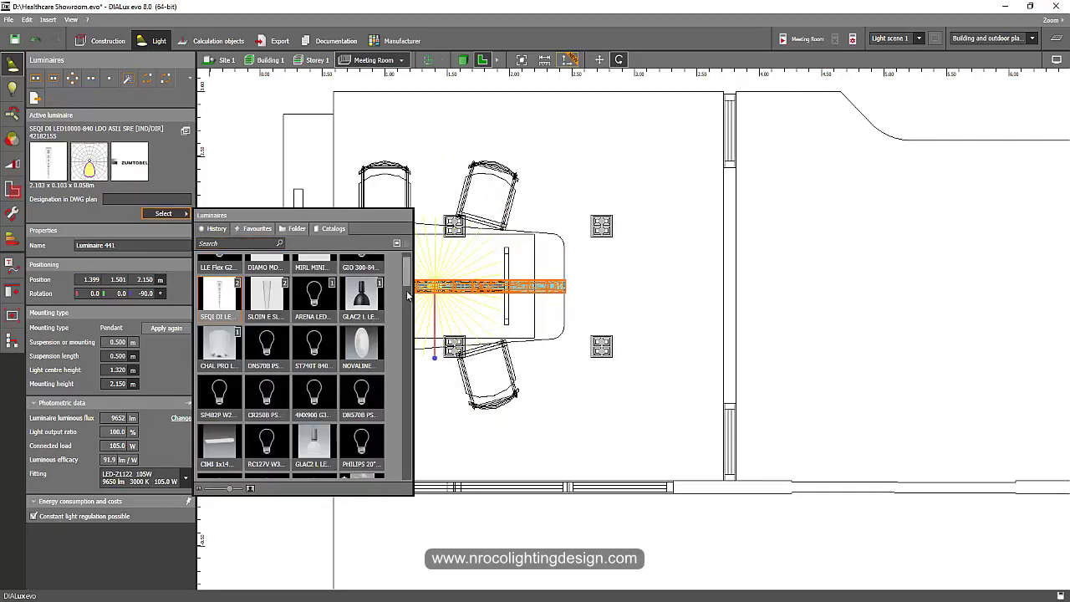
pyautogui.scroll(-2, 408, 296)
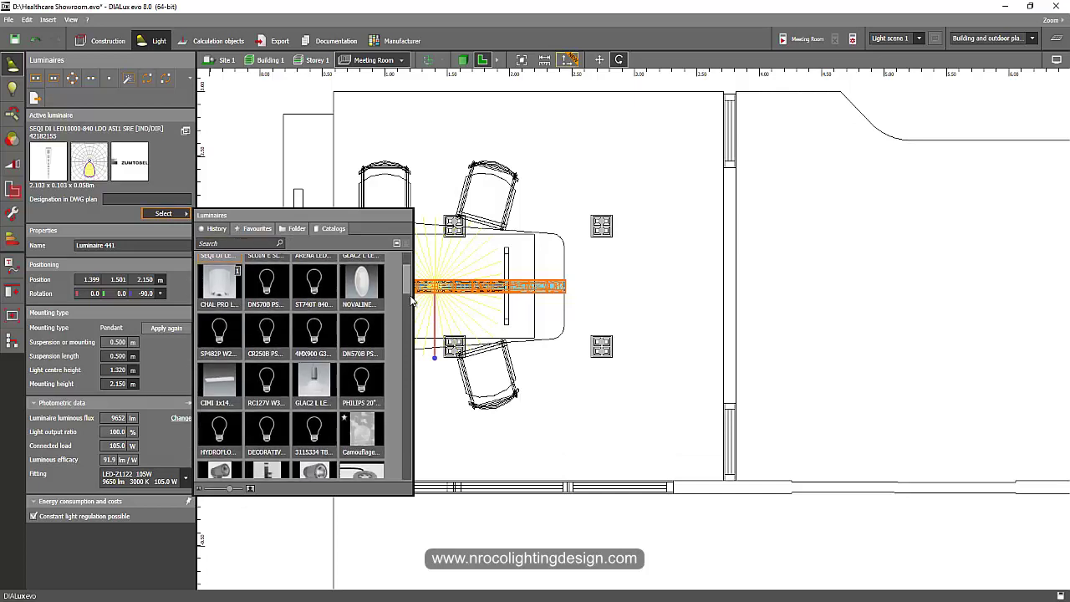
pyautogui.moveTo(412, 301); pyautogui.dragTo(422, 459)
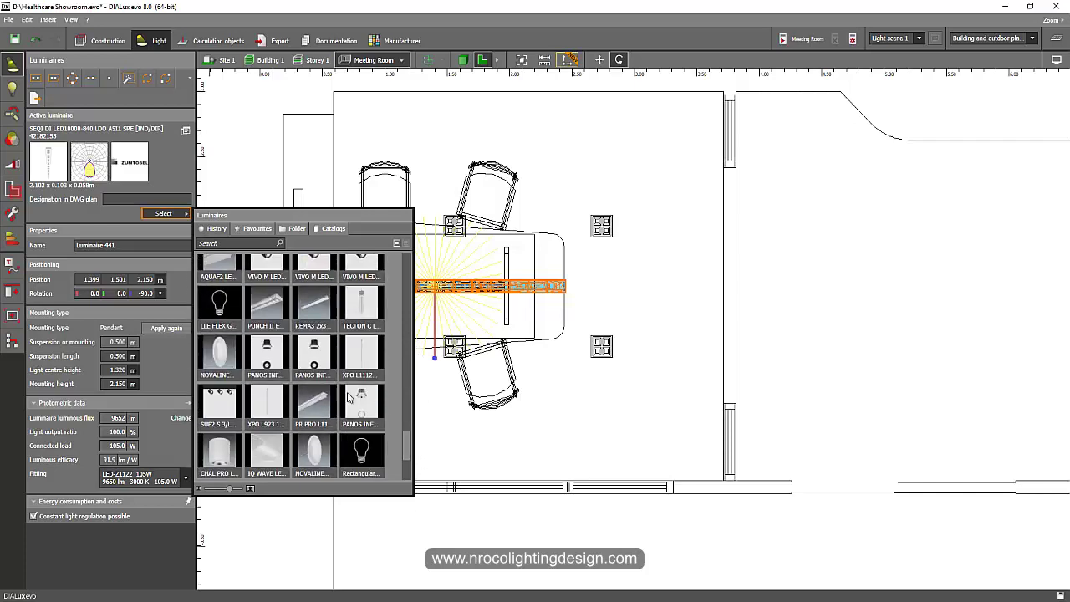
pyautogui.click(266, 305)
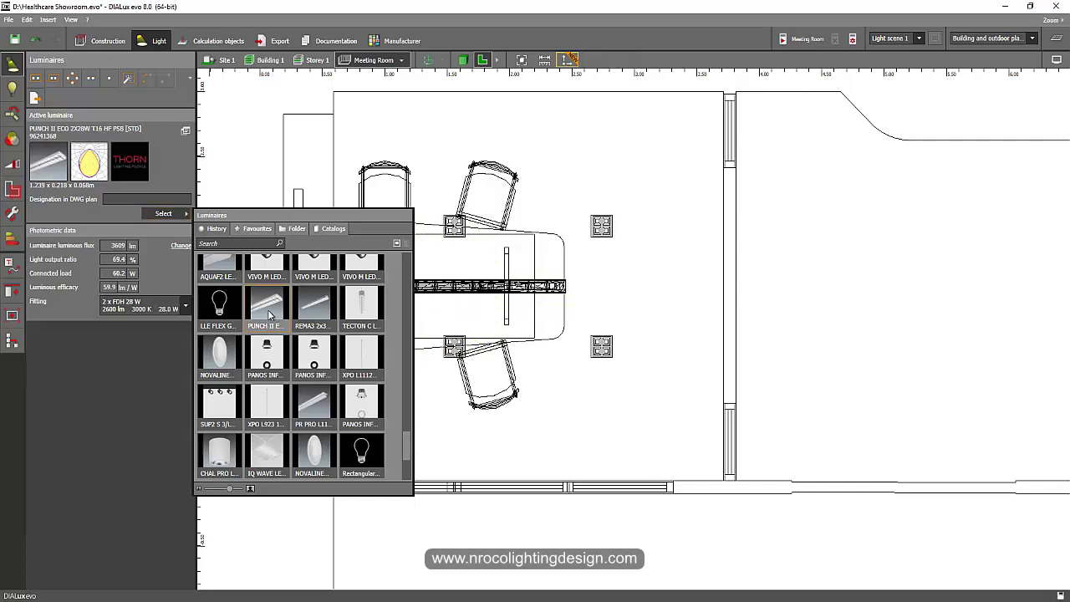
# Step: Place a single PUNCH II ECO luminaire over the meeting table and rotate it 90° to run along the table
pyautogui.click(109, 77)
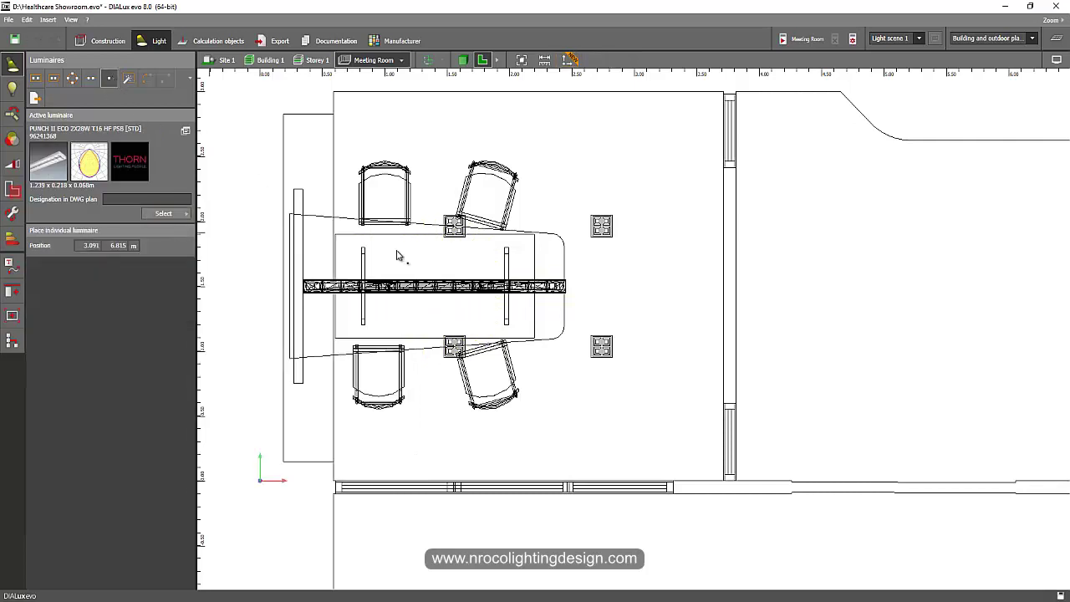
pyautogui.rightClick(452, 266)
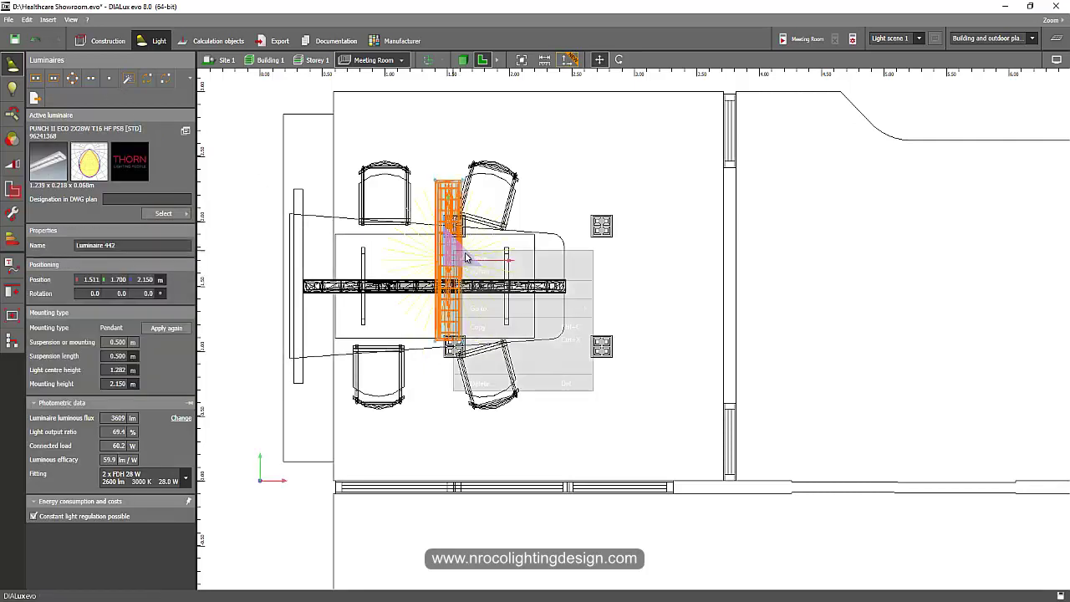
pyautogui.click(510, 270)
pyautogui.moveTo(465, 201); pyautogui.dragTo(442, 215)
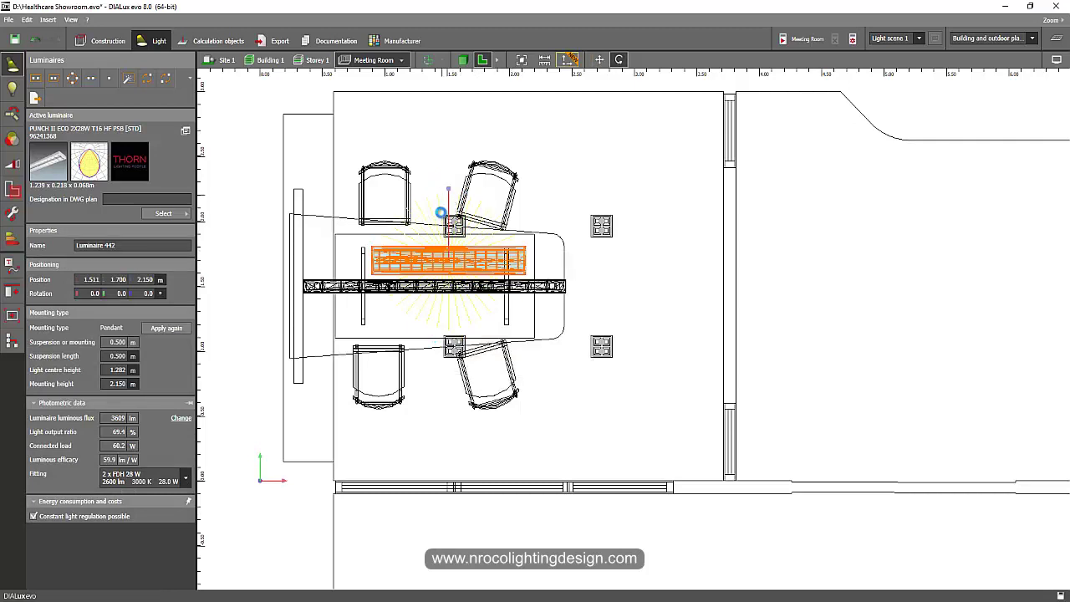
# Step: Delete the long SEQI DI luminaire and move the PUNCH II ECO luminaire to the middle of the meeting table
pyautogui.click(443, 293)
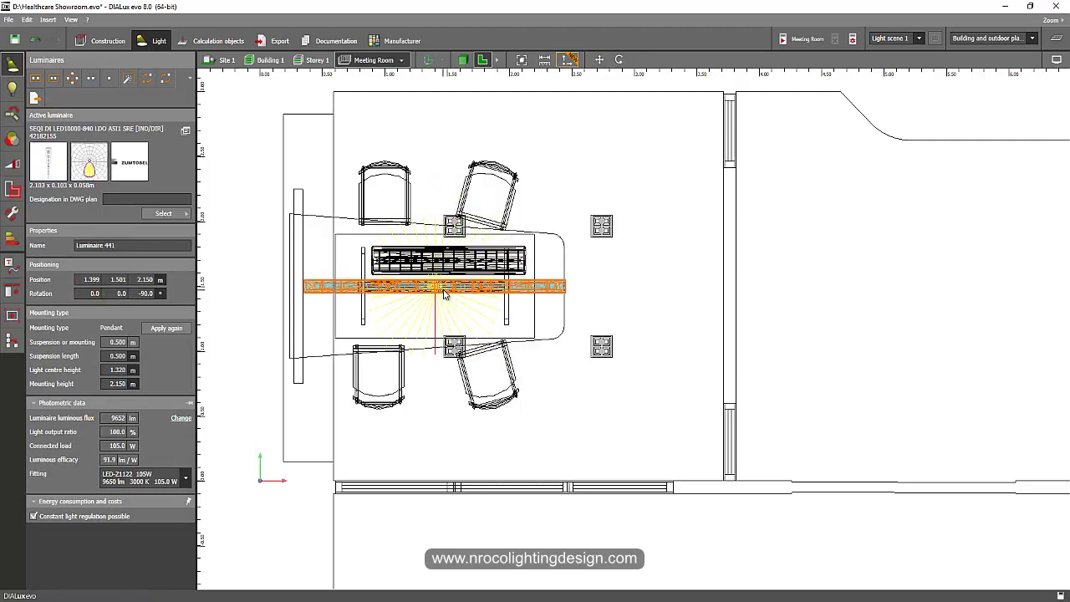
pyautogui.press('Escape')
pyautogui.click(467, 268)
pyautogui.rightClick(467, 268)
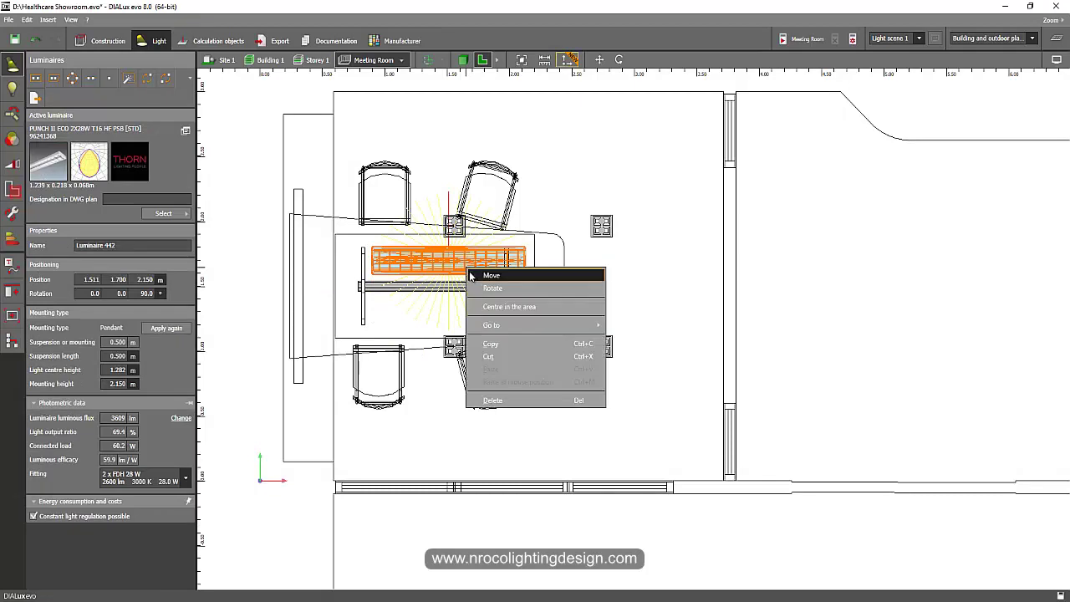
pyautogui.click(506, 275)
pyautogui.moveTo(454, 290); pyautogui.dragTo(440, 311)
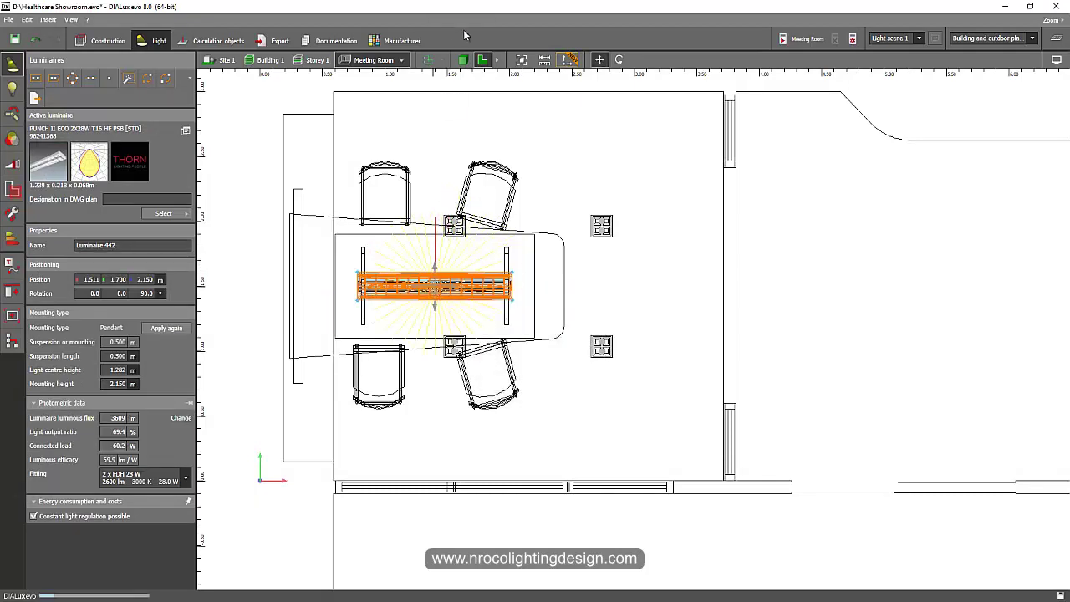
# Step: Set the PUNCH II ECO luminaire's mounting height to 2.2 m and check the pendant in the room's 3D view
pyautogui.click(502, 62)
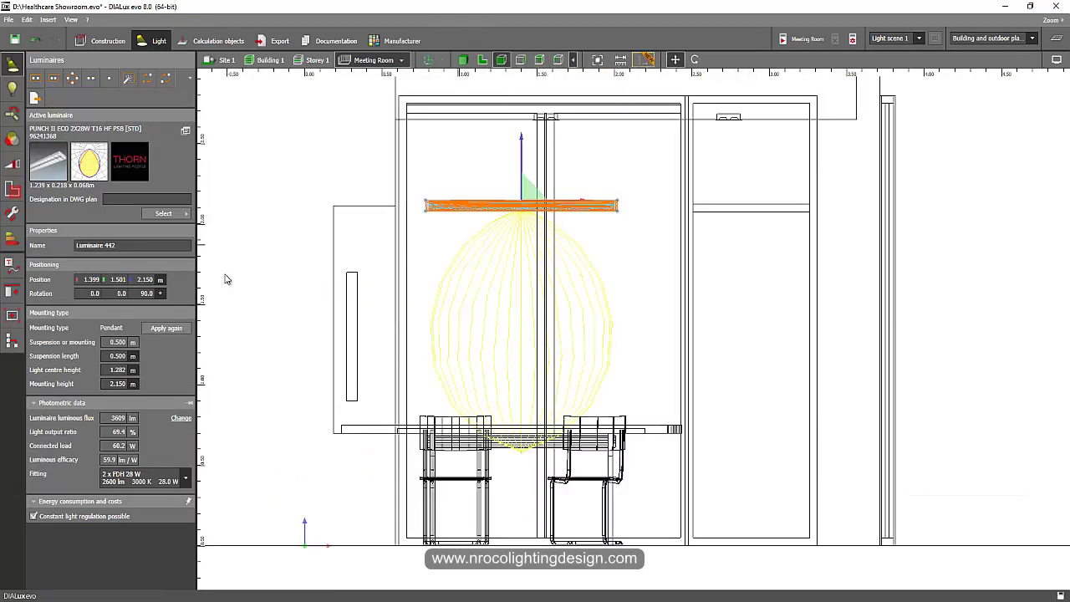
pyautogui.click(123, 386)
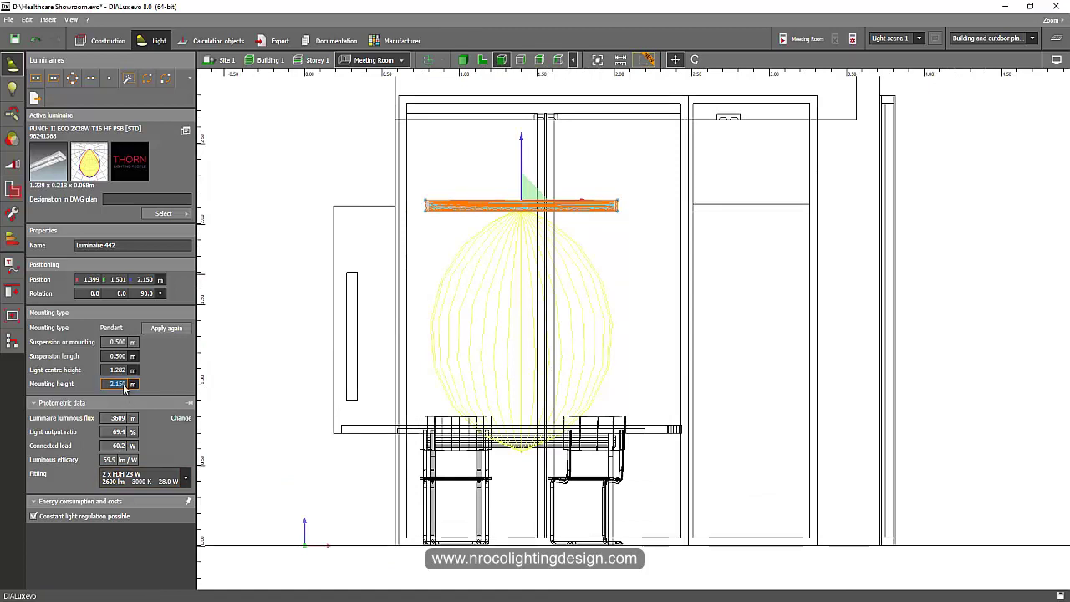
pyautogui.write('2.2')
pyautogui.press('Return')
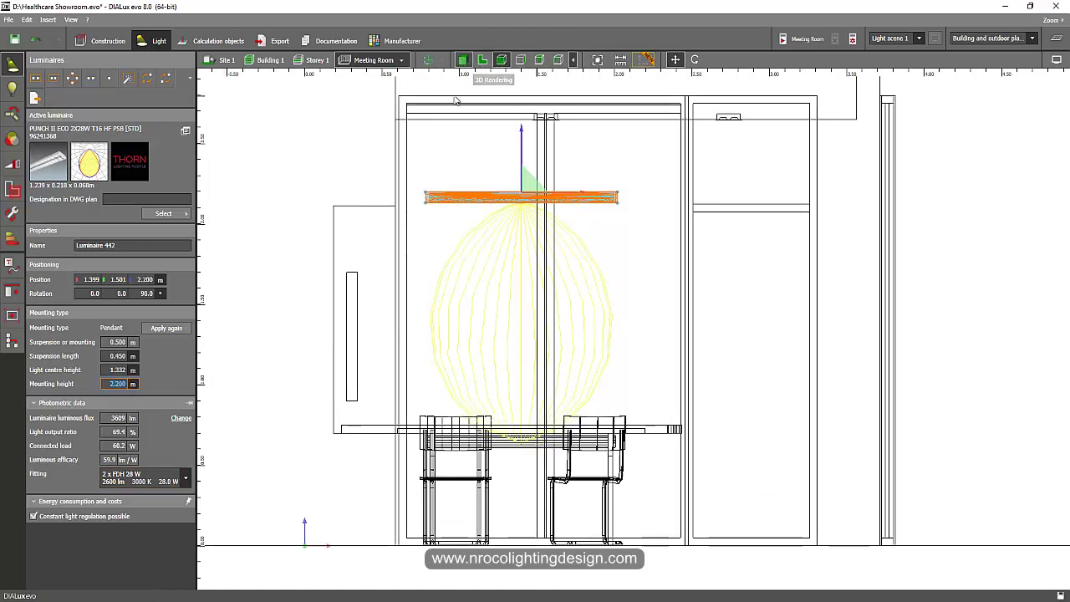
pyautogui.click(464, 61)
pyautogui.click(693, 470)
pyautogui.moveTo(689, 531)
pyautogui.mouseDown(button='right')
pyautogui.moveTo(663, 508)
pyautogui.moveTo(679, 523)
pyautogui.mouseUp(button='right')
pyautogui.click(538, 159)
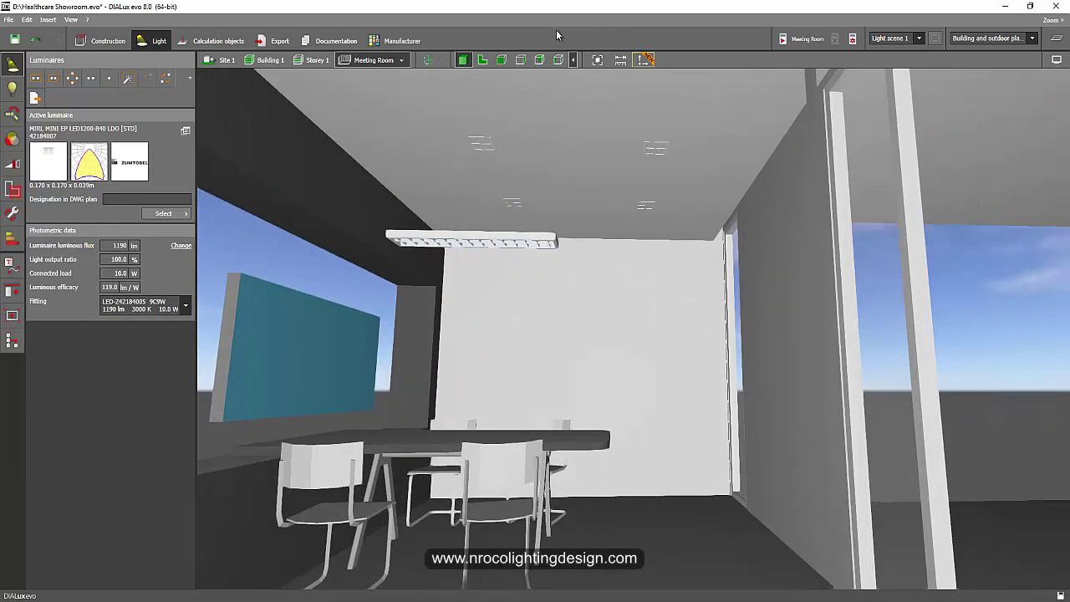
# Step: Return to the floor plan and choose the LLE FLEX G1 11W-1200lm/m 940 EXC LED strip as the active luminaire
pyautogui.click(483, 59)
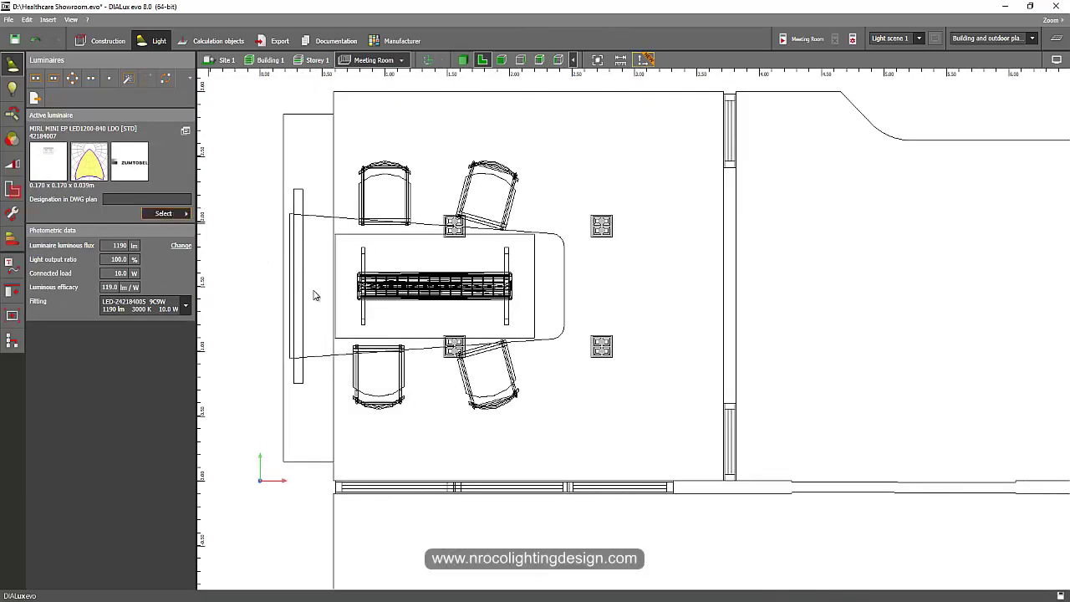
pyautogui.click(164, 214)
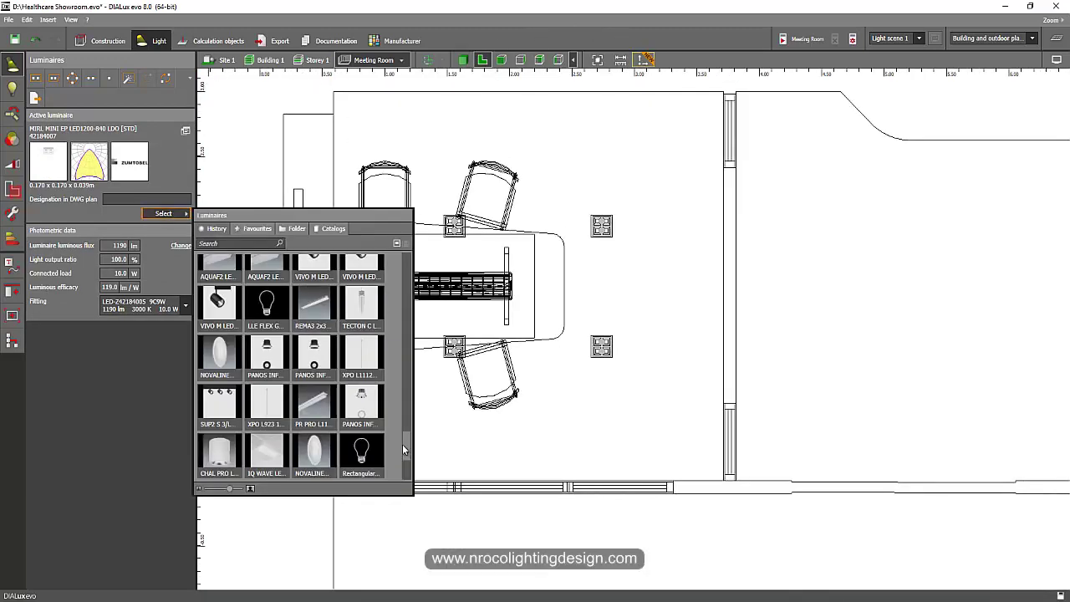
pyautogui.scroll(2, 410, 449)
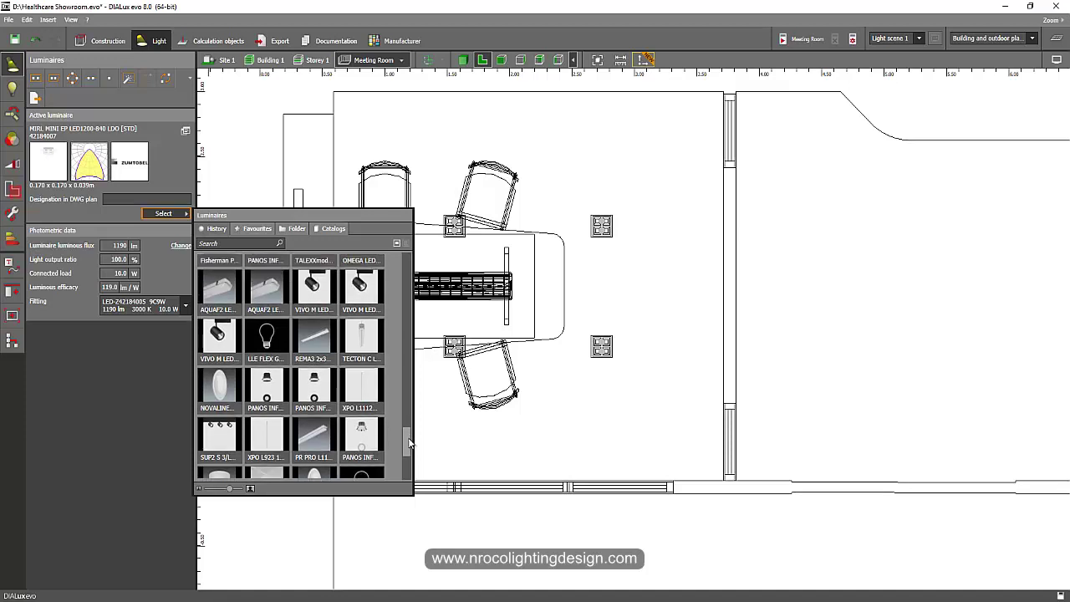
pyautogui.click(259, 338)
pyautogui.click(128, 378)
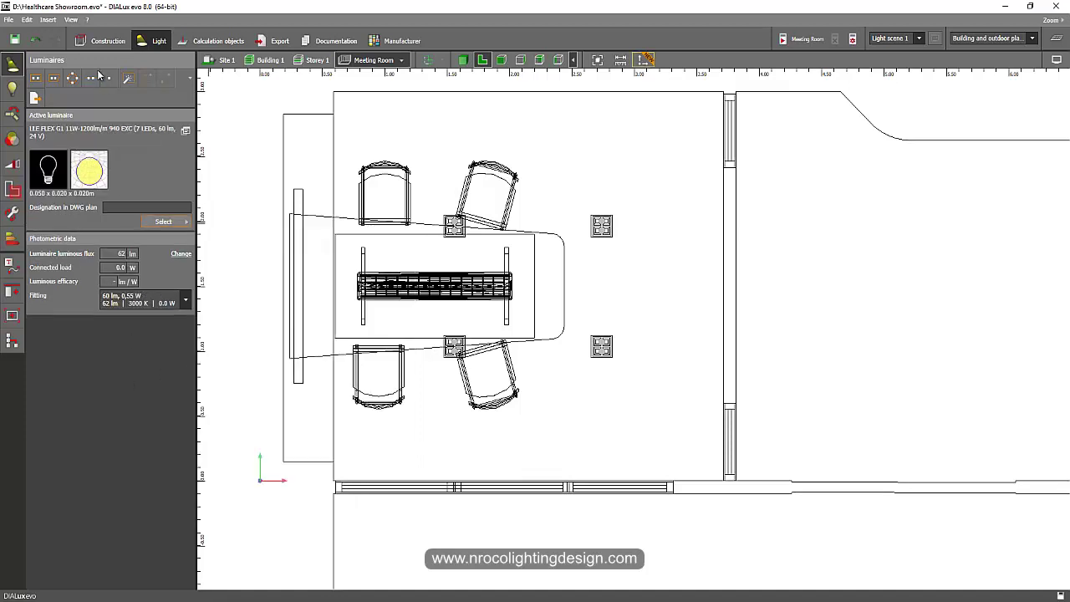
# Step: Draw a line arrangement of LLE FLEX luminaires about 3 m long across the room, just inside the partition opposite the wall screen
pyautogui.click(92, 79)
pyautogui.moveTo(653, 150); pyautogui.dragTo(542, 161, button='middle')
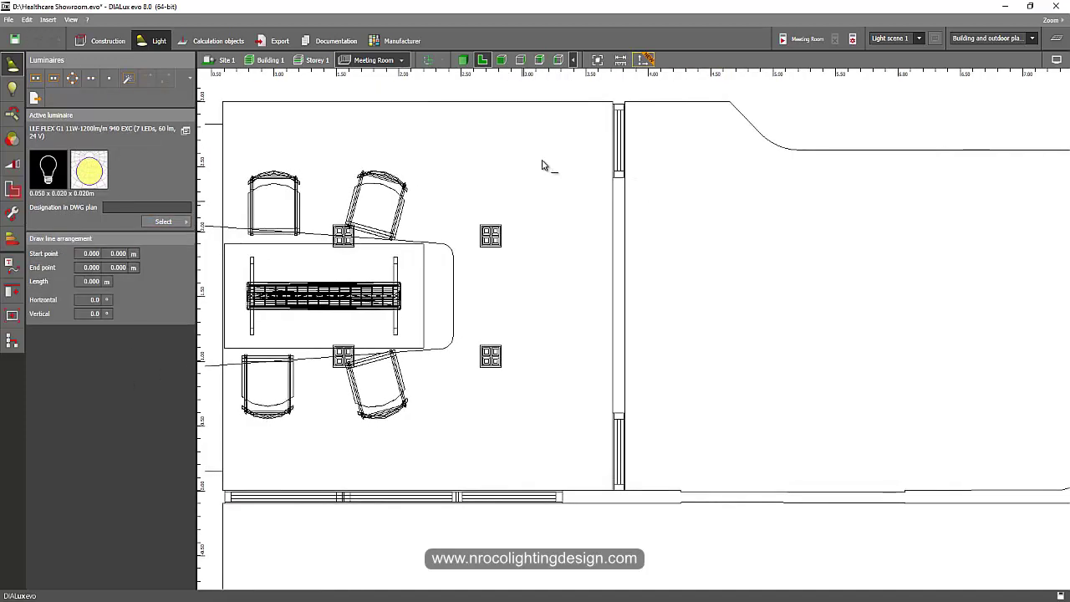
pyautogui.click(591, 101)
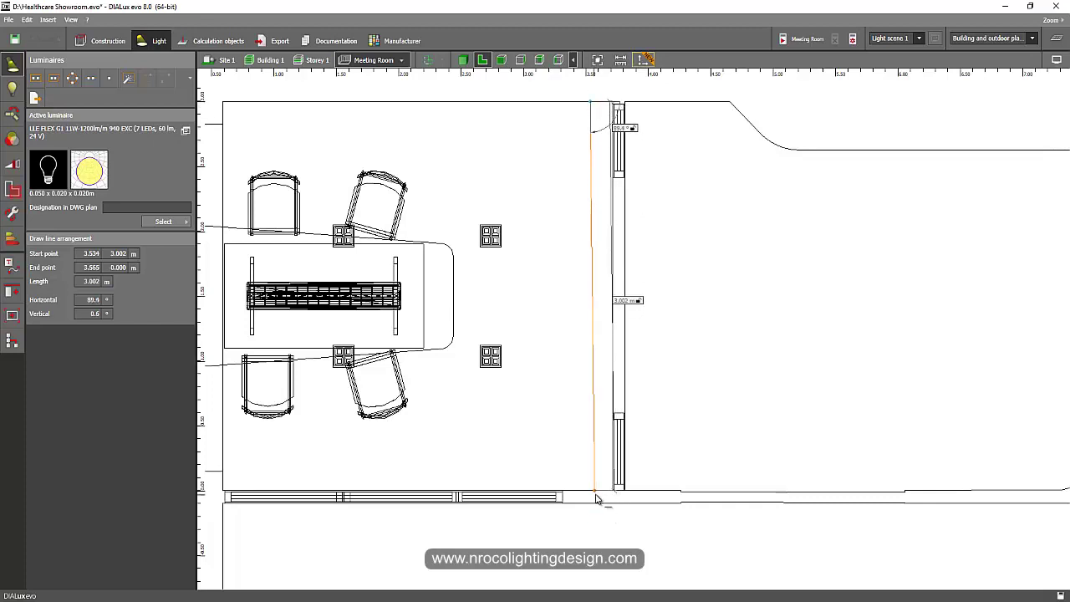
pyautogui.click(595, 497)
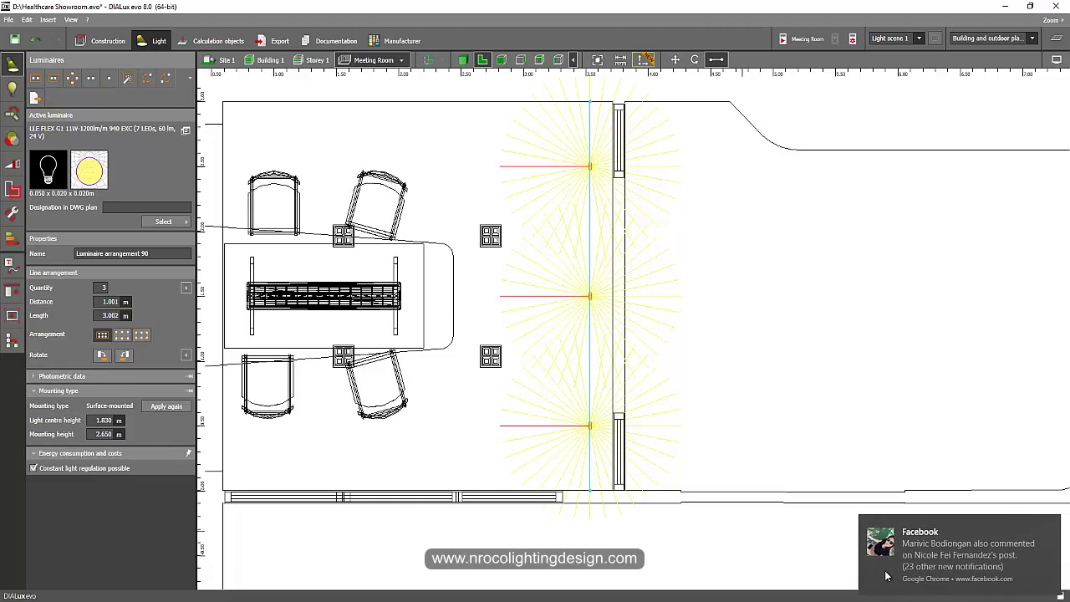
# Step: Set the LLE FLEX line arrangement's quantity to 20 and check its position in the front and 3D views
pyautogui.click(1051, 529)
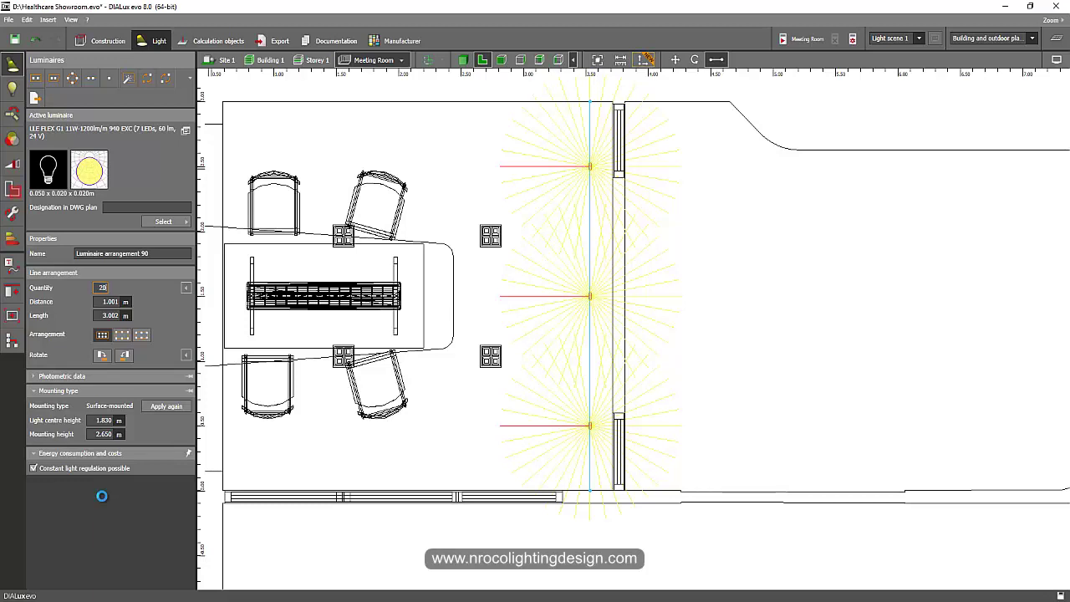
pyautogui.press('Return')
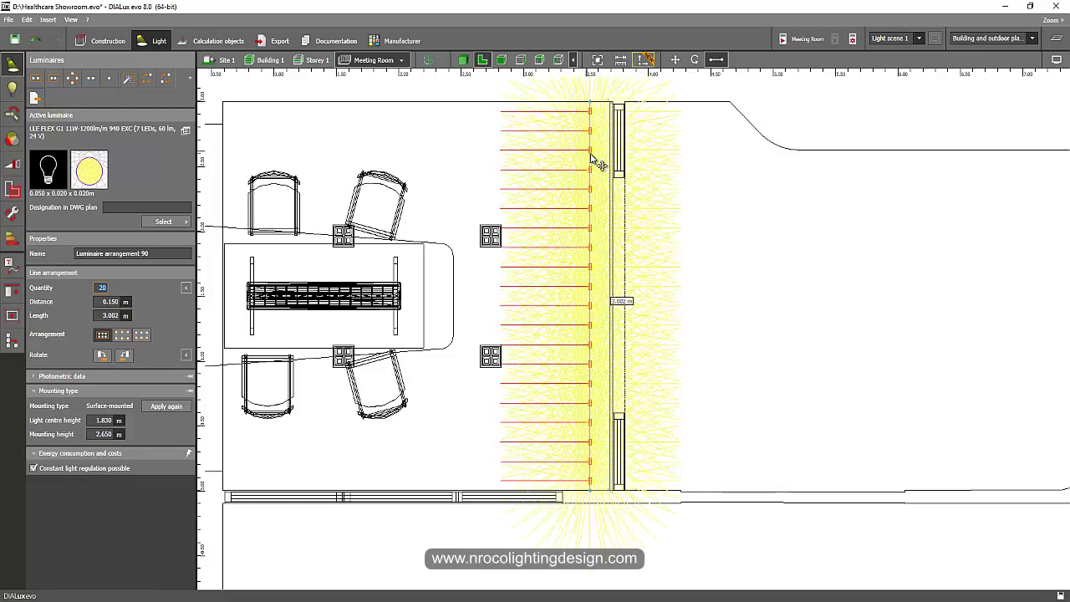
pyautogui.click(502, 60)
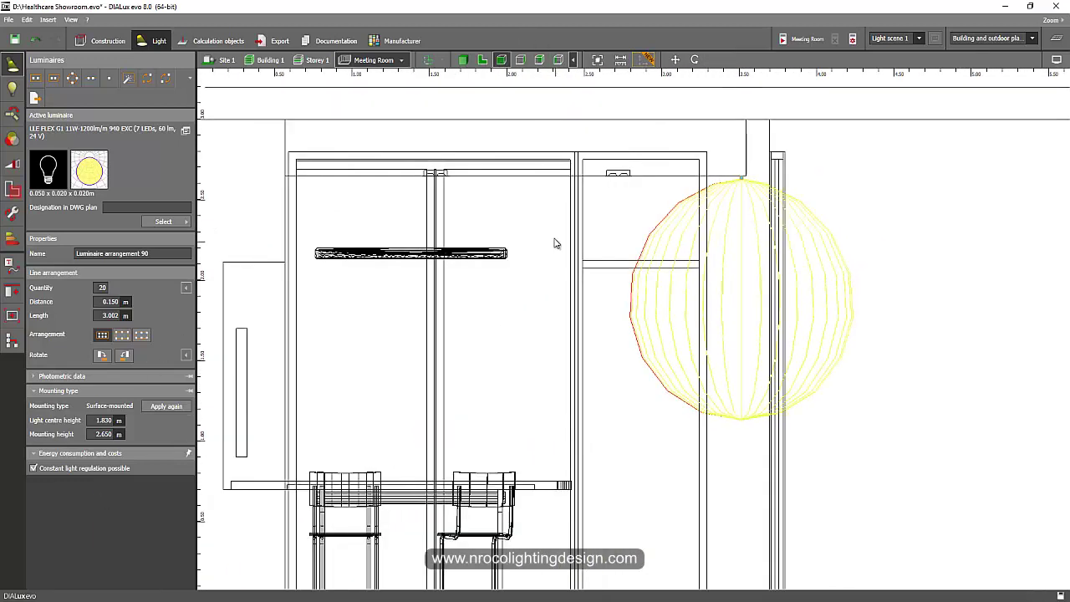
pyautogui.click(463, 59)
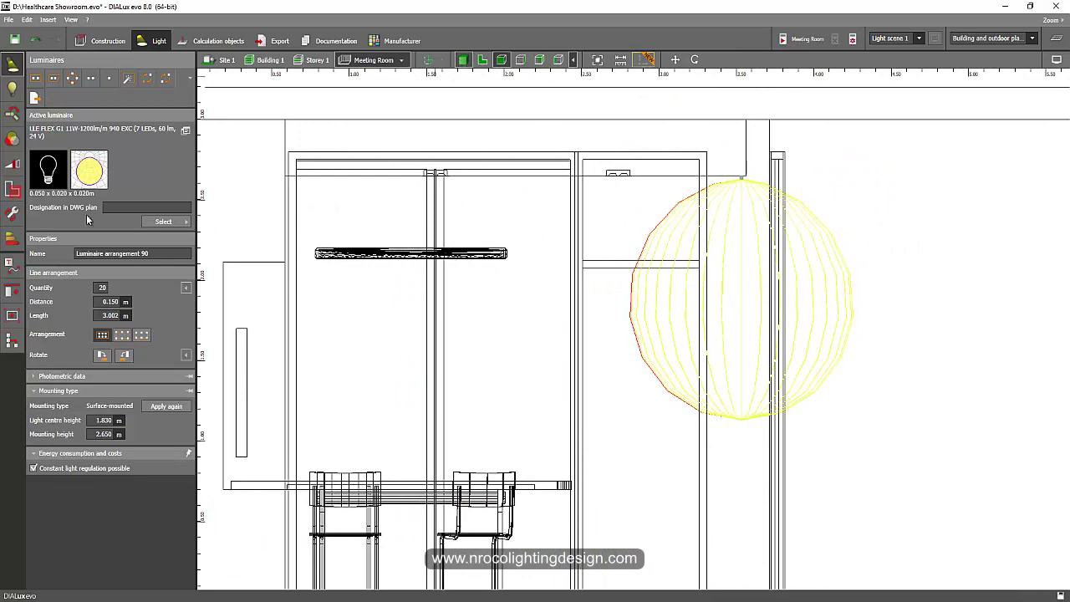
# Step: Set the side offset of the Meeting Room's suspended ceiling to 0.1 m
pyautogui.click(102, 40)
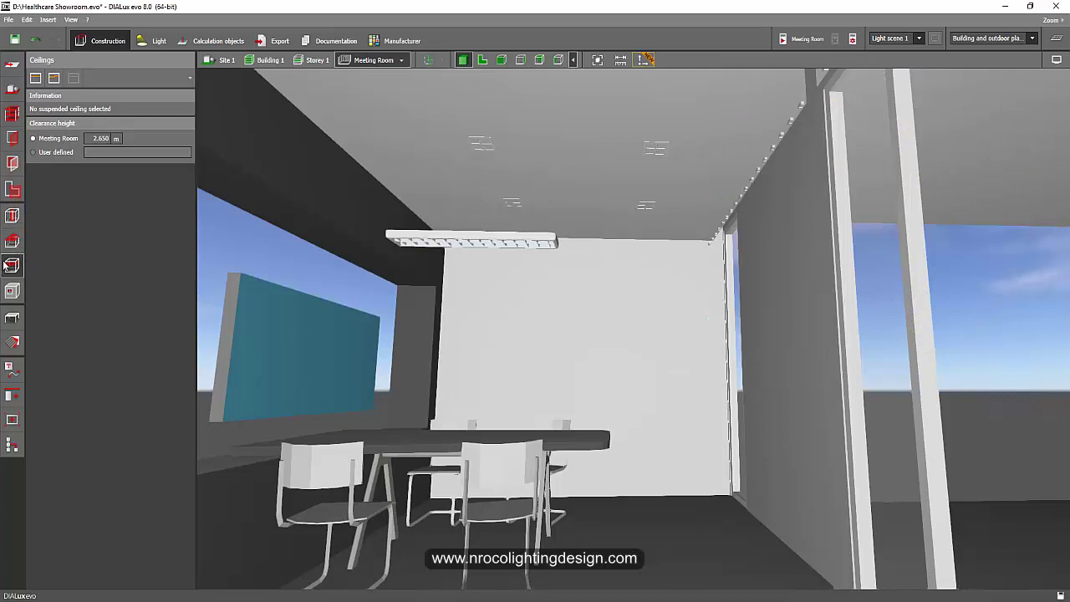
pyautogui.click(594, 187)
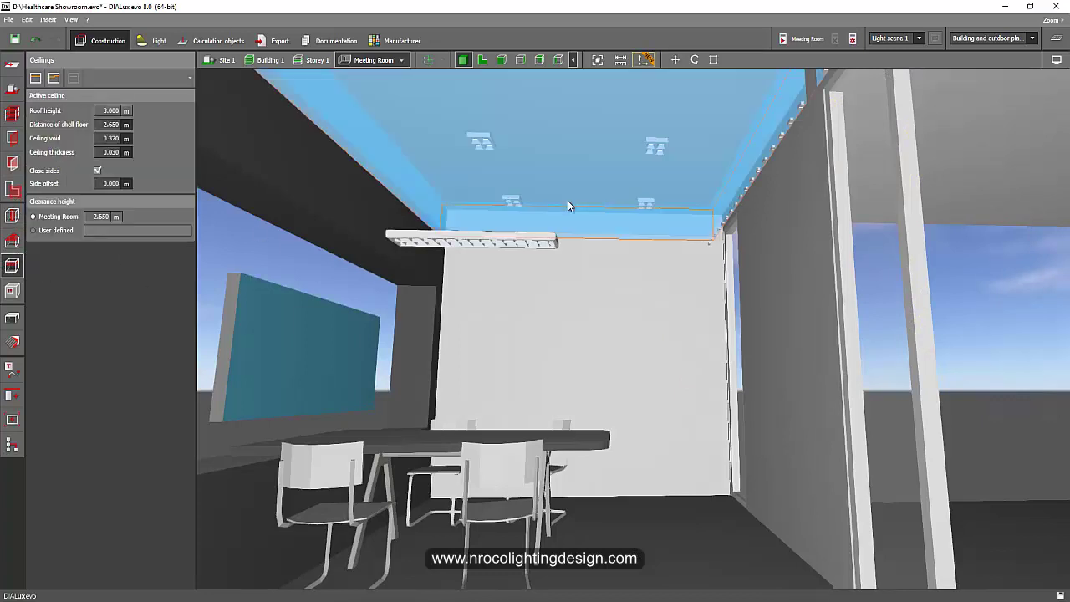
pyautogui.click(99, 183)
pyautogui.write('0.1')
pyautogui.press('Return')
# Step: Examine the offset ceiling edge and the LED strip from above in the 3D views of the Meeting Room and Storey 1
pyautogui.moveTo(653, 284); pyautogui.dragTo(541, 368)
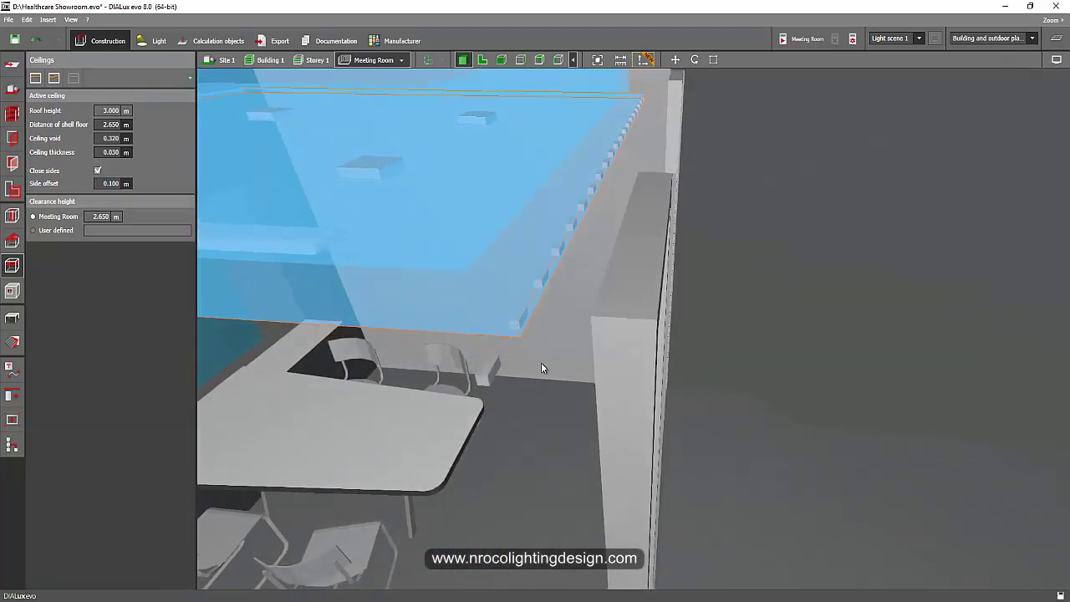
pyautogui.click(526, 484)
pyautogui.moveTo(521, 291); pyautogui.dragTo(533, 316, button='right')
pyautogui.scroll(-2, 434, 278)
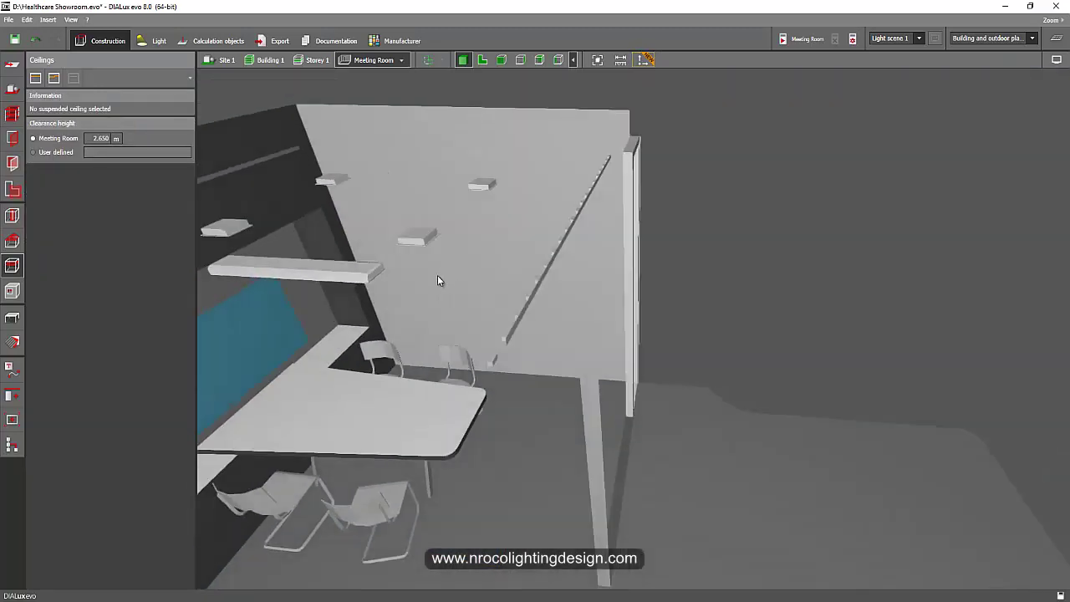
pyautogui.moveTo(437, 276); pyautogui.dragTo(442, 275, button='right')
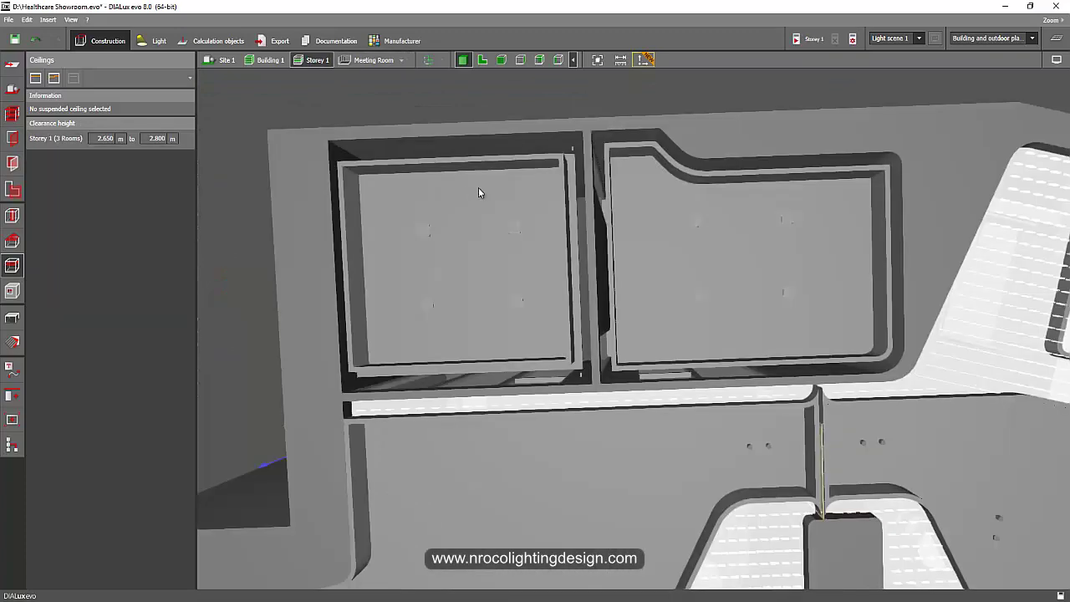
pyautogui.moveTo(479, 189); pyautogui.dragTo(449, 172, button='right')
pyautogui.scroll(3, 541, 251)
pyautogui.moveTo(542, 251); pyautogui.dragTo(554, 229, button='right')
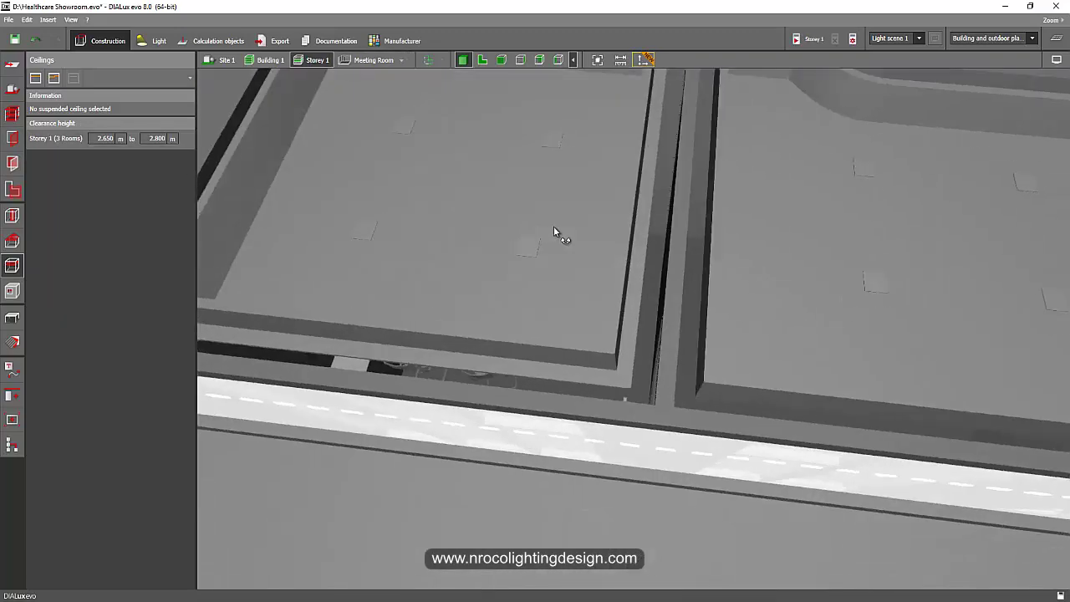
pyautogui.scroll(3, 629, 265)
pyautogui.click(625, 279)
pyautogui.moveTo(624, 280); pyautogui.dragTo(597, 287, button='right')
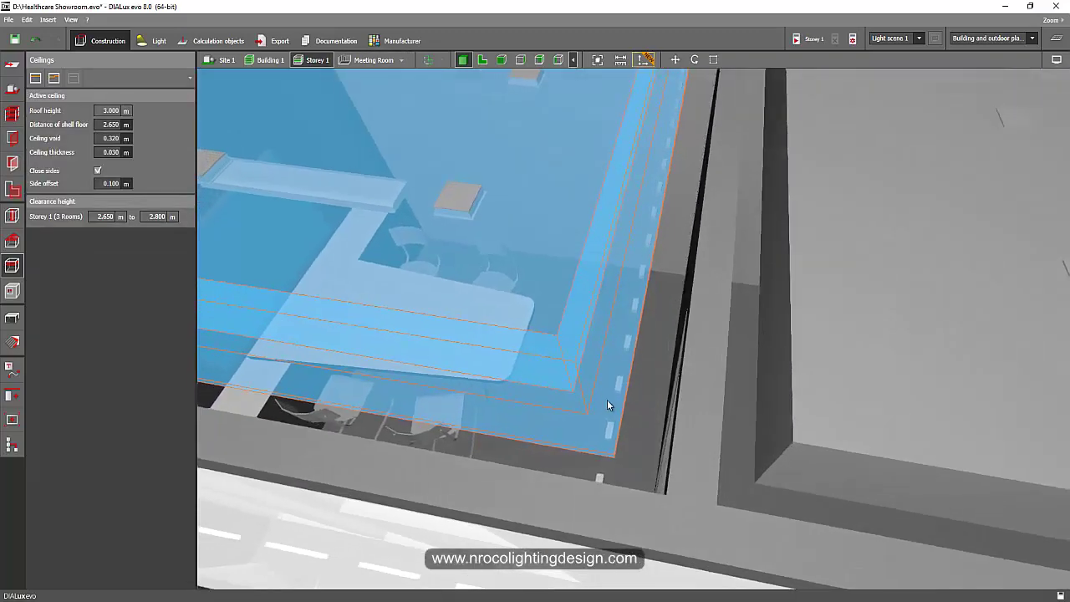
# Step: Rotate the LLE FLEX line arrangement in the Meeting Room's front view so that it shines upwards
pyautogui.click(600, 476)
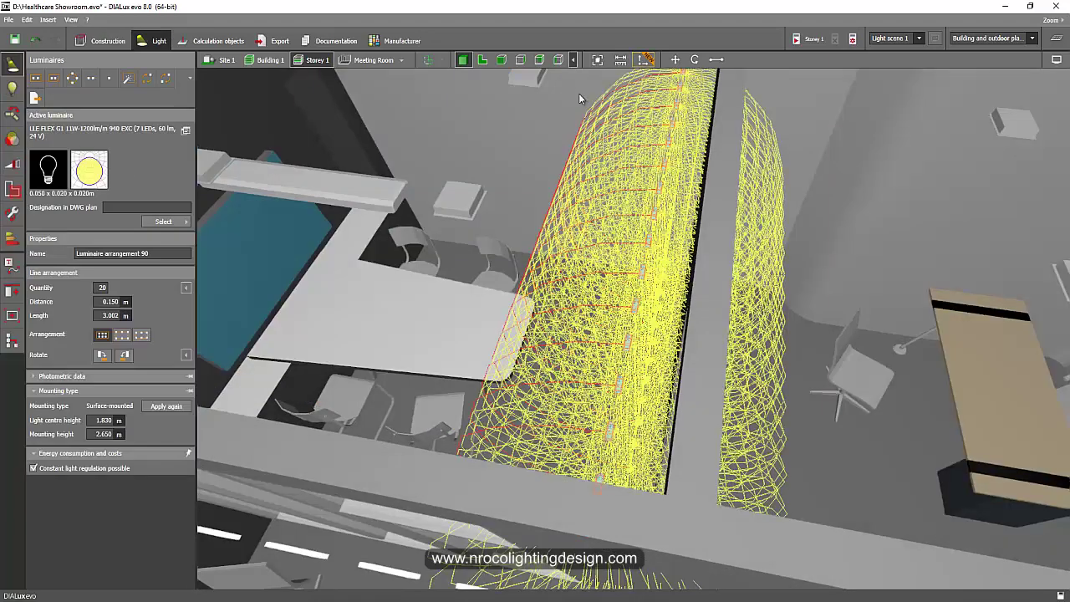
pyautogui.click(501, 59)
pyautogui.scroll(5, 531, 334)
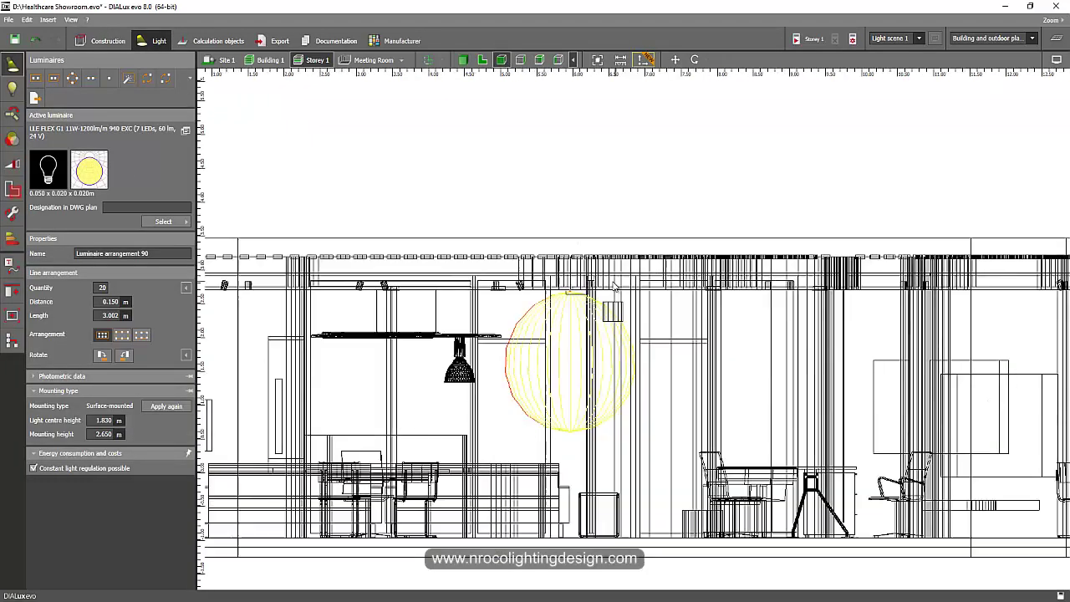
pyautogui.scroll(2, 525, 337)
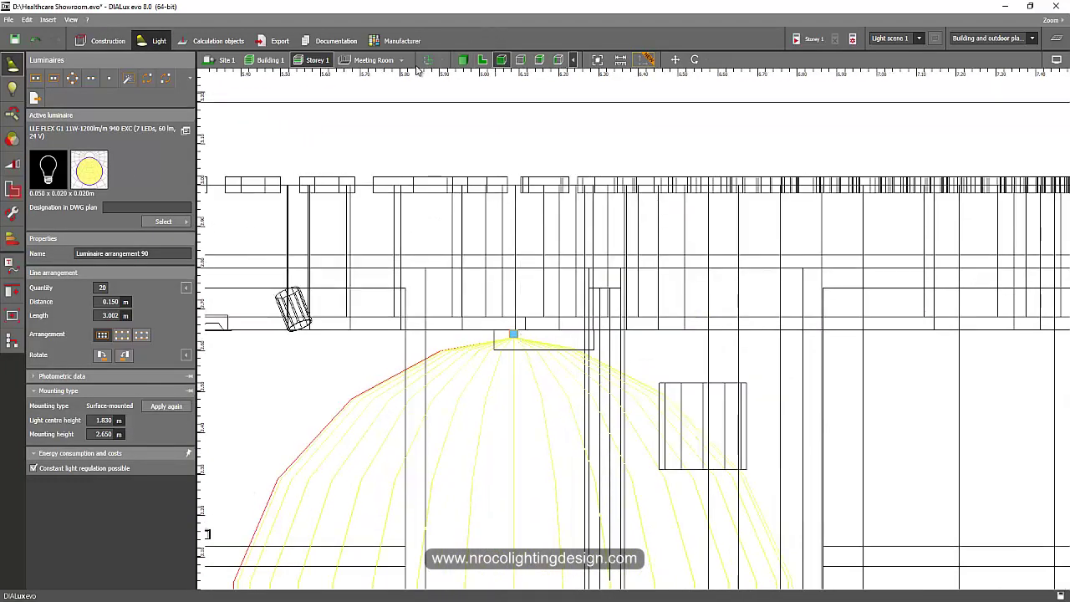
pyautogui.click(388, 62)
pyautogui.moveTo(678, 237); pyautogui.dragTo(586, 290, button='middle')
pyautogui.scroll(2, 704, 203)
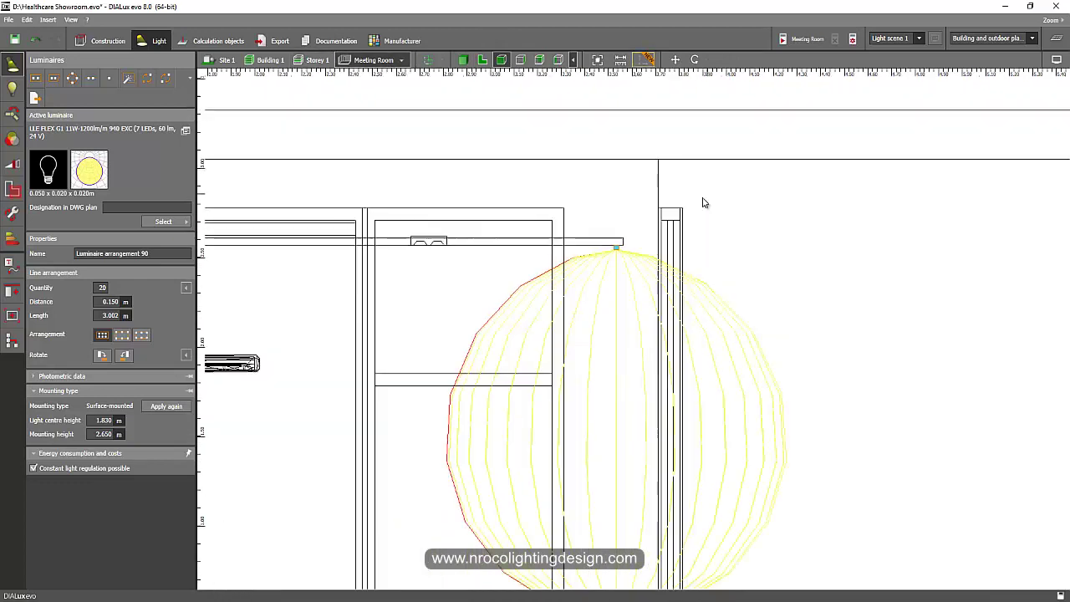
pyautogui.rightClick(616, 252)
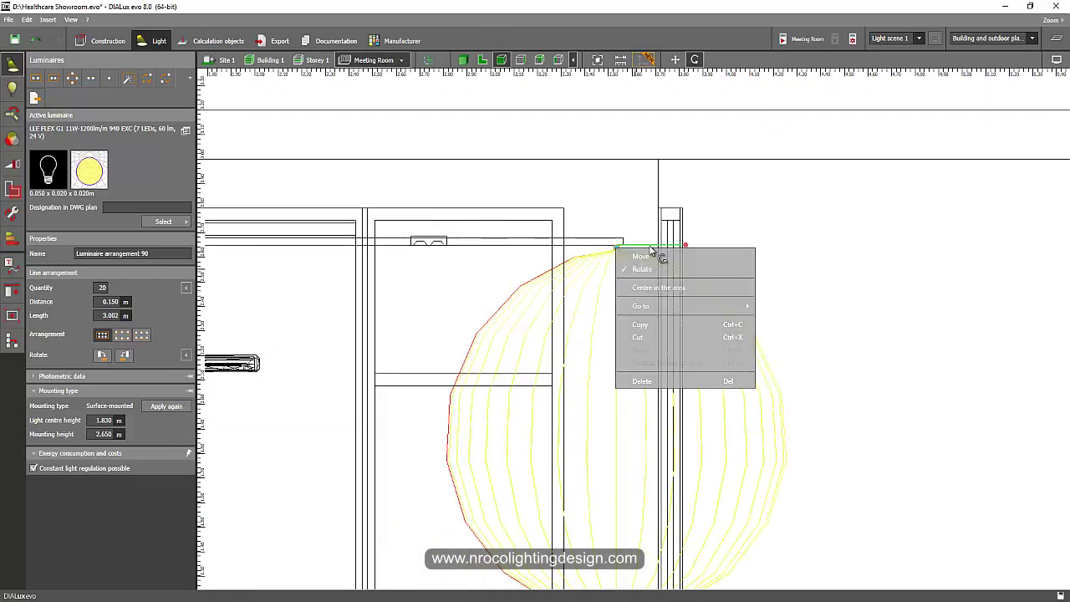
pyautogui.click(632, 267)
pyautogui.click(610, 245)
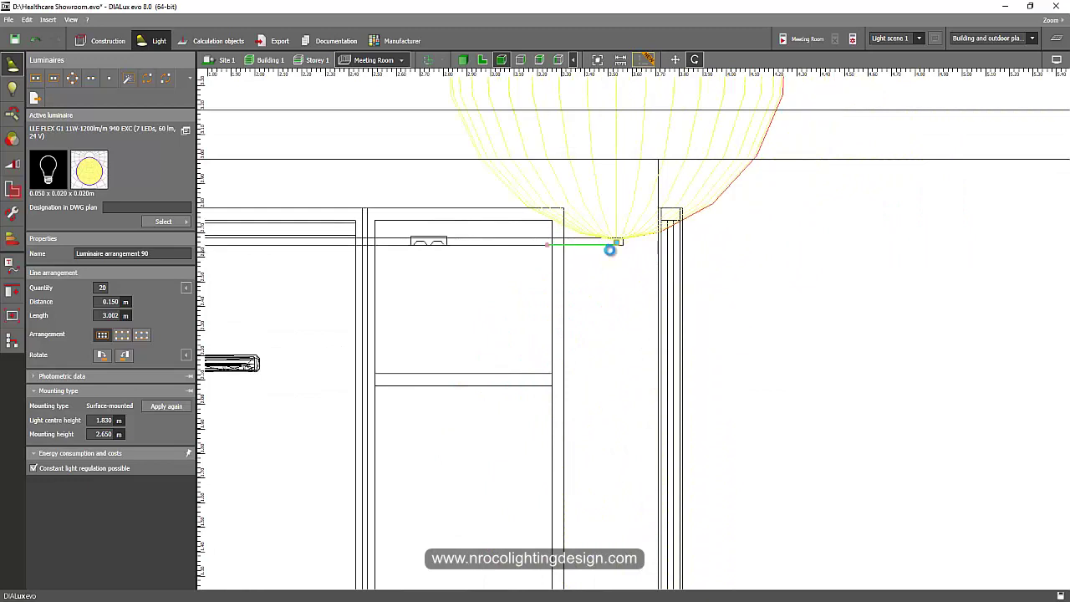
# Step: Move the LLE FLEX line arrangement up onto the suspended ceiling's upper face, at a mounting height of about 2.68 m
pyautogui.rightClick(624, 249)
pyautogui.click(625, 250)
pyautogui.moveTo(618, 204); pyautogui.dragTo(618, 196)
pyautogui.click(450, 266)
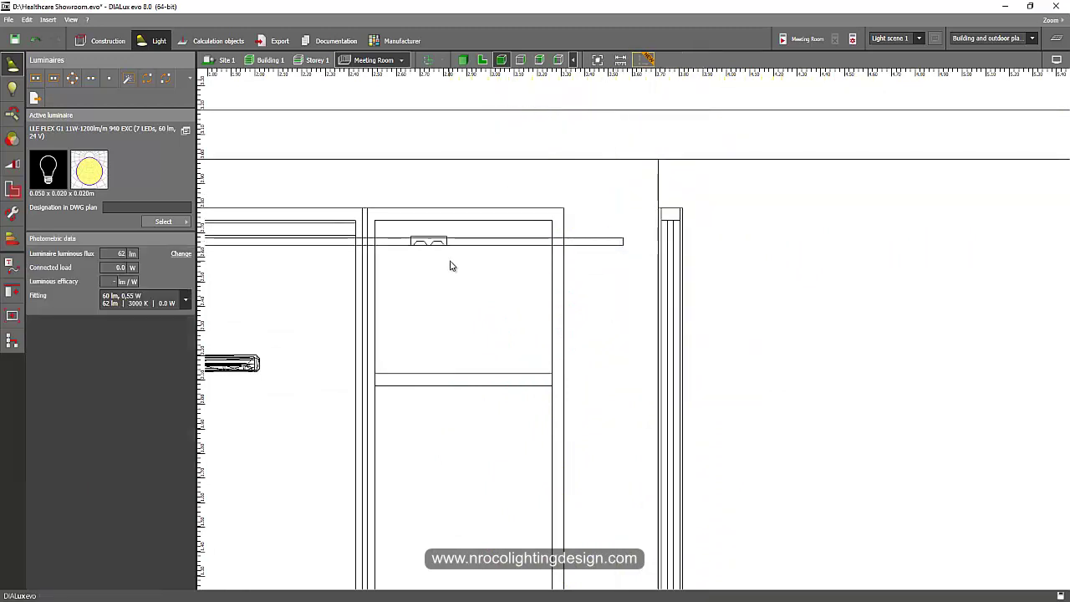
# Step: Check the height settings of the suspended ceiling, the Meeting Room's assessment zone and Storey 1
pyautogui.click(498, 243)
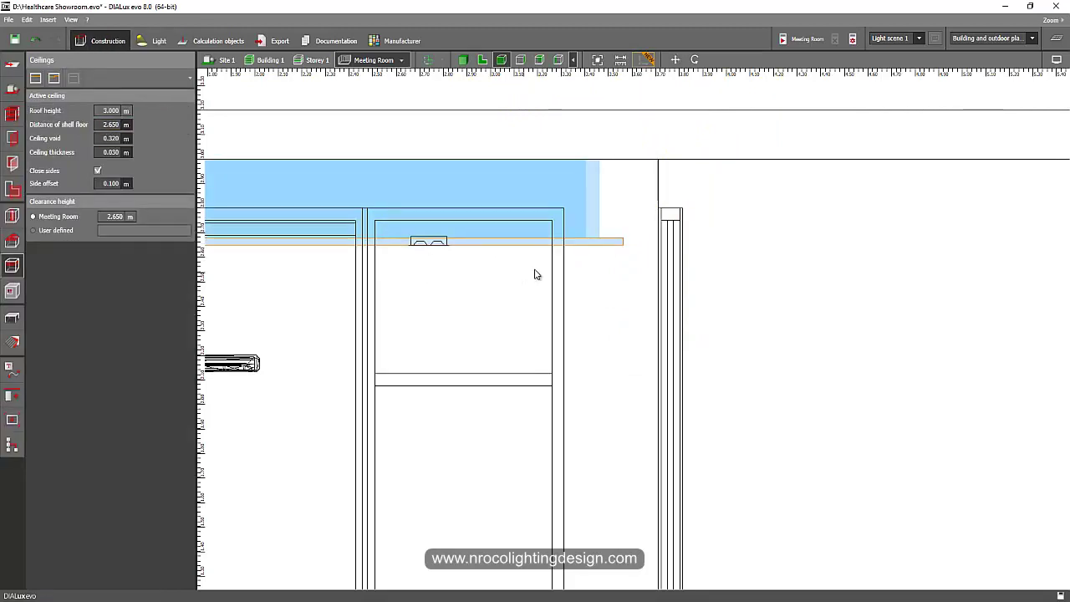
pyautogui.click(593, 258)
pyautogui.moveTo(565, 254); pyautogui.dragTo(538, 269, button='middle')
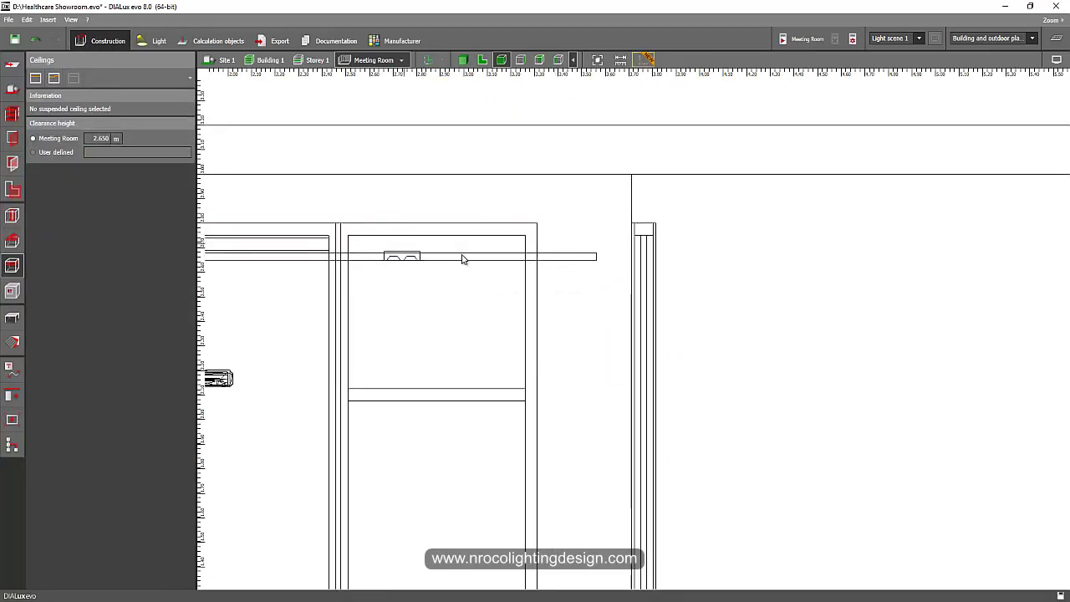
pyautogui.click(483, 268)
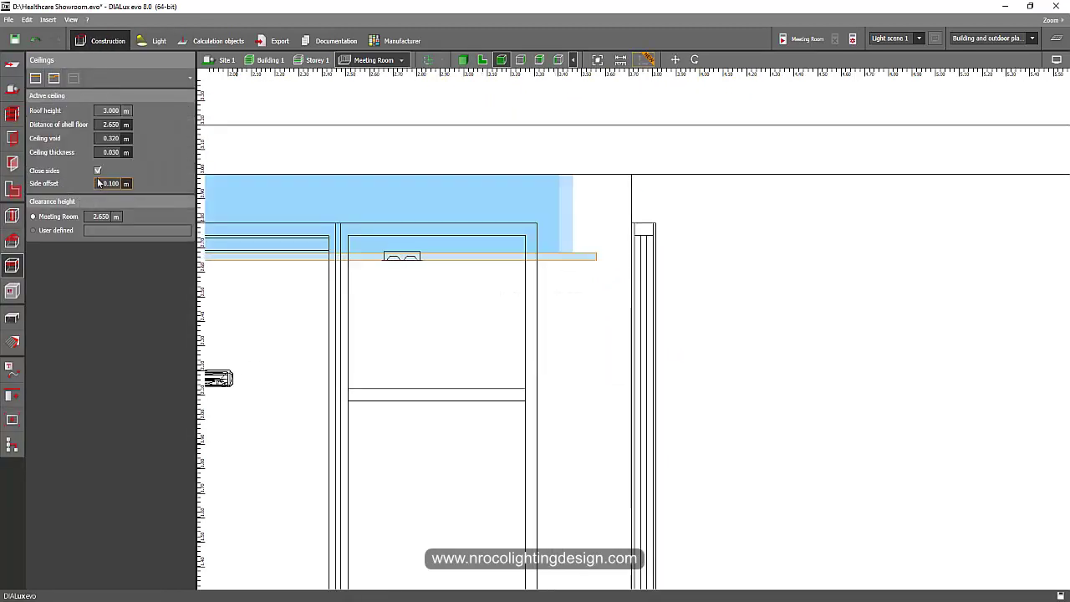
pyautogui.click(598, 373)
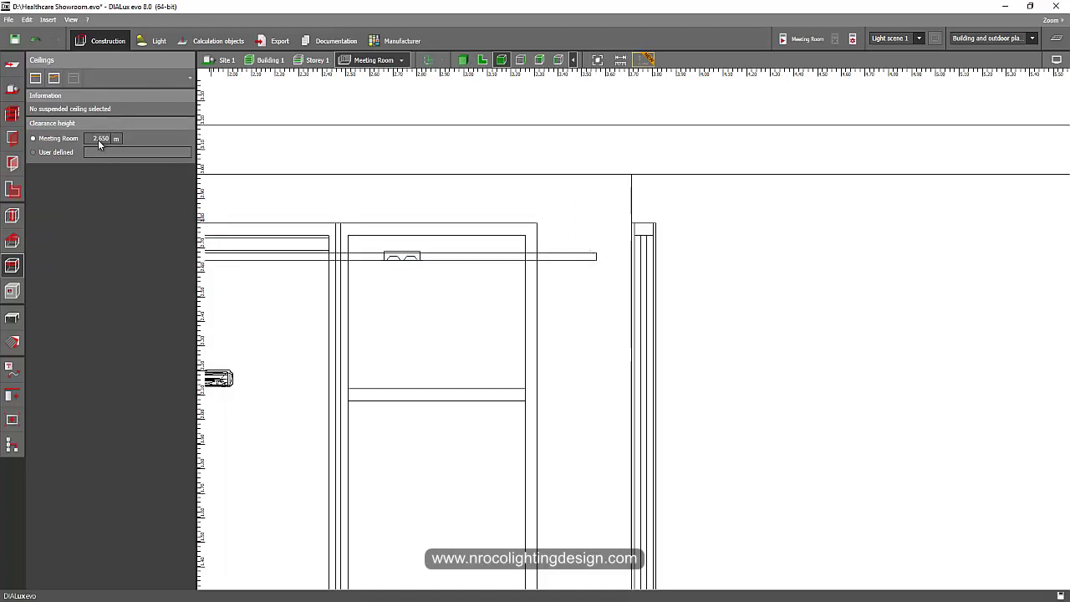
pyautogui.click(483, 60)
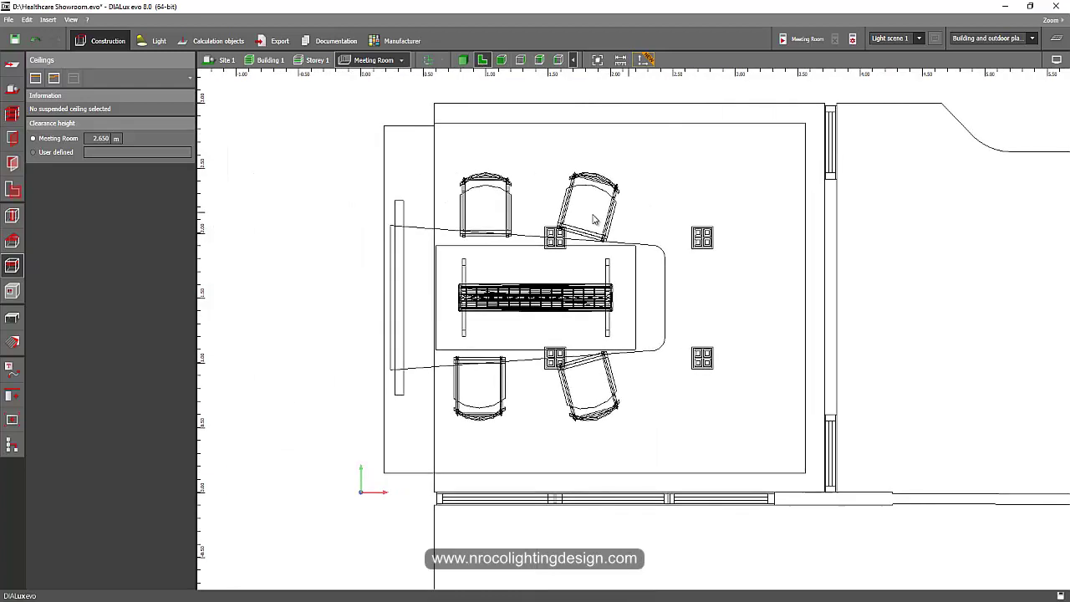
pyautogui.click(12, 191)
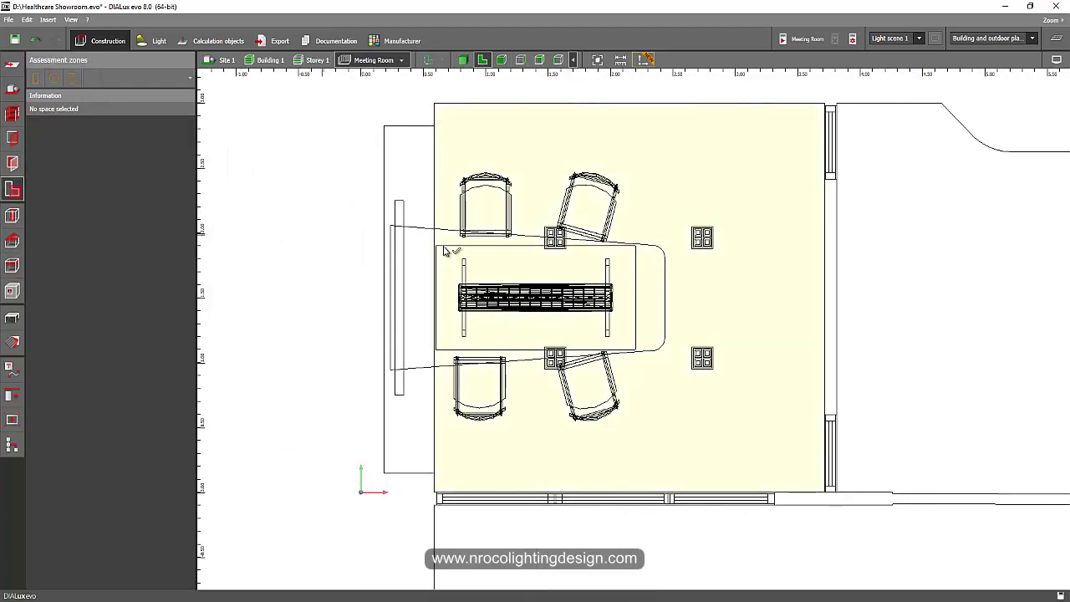
pyautogui.click(530, 174)
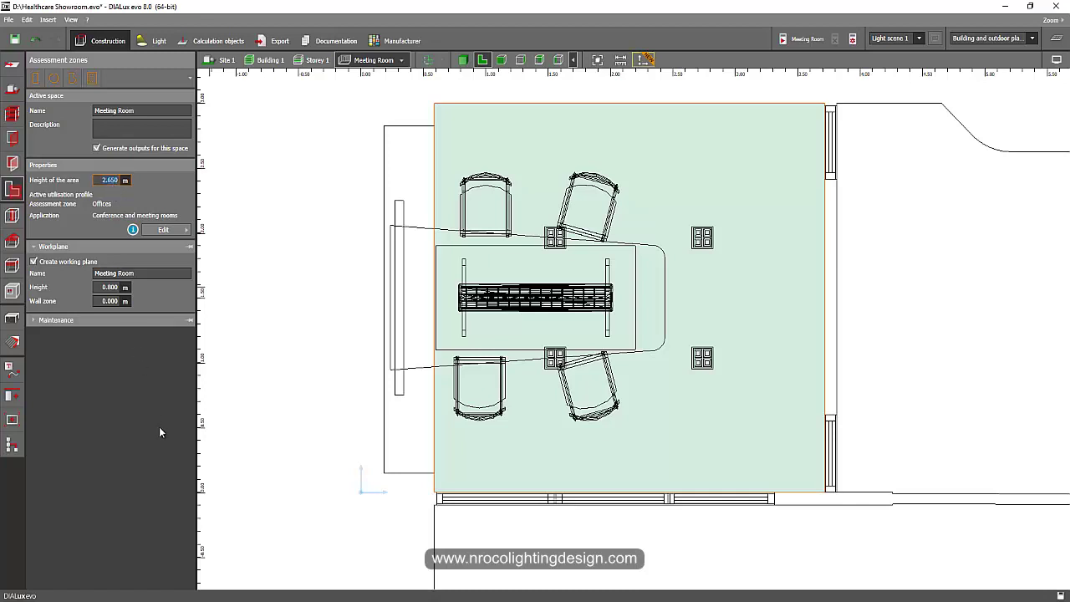
pyautogui.click(11, 114)
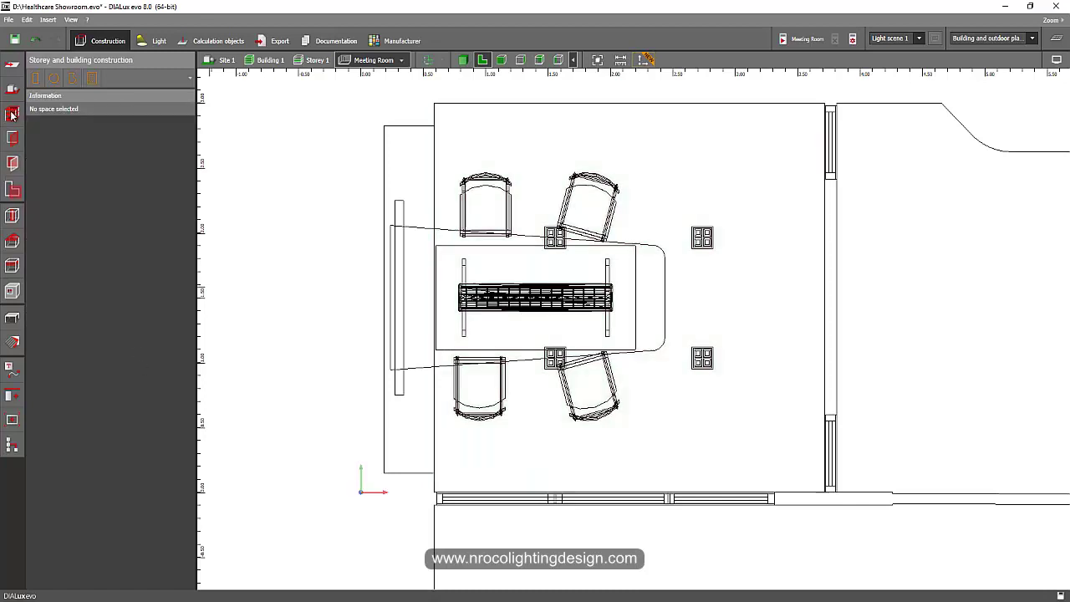
pyautogui.click(317, 59)
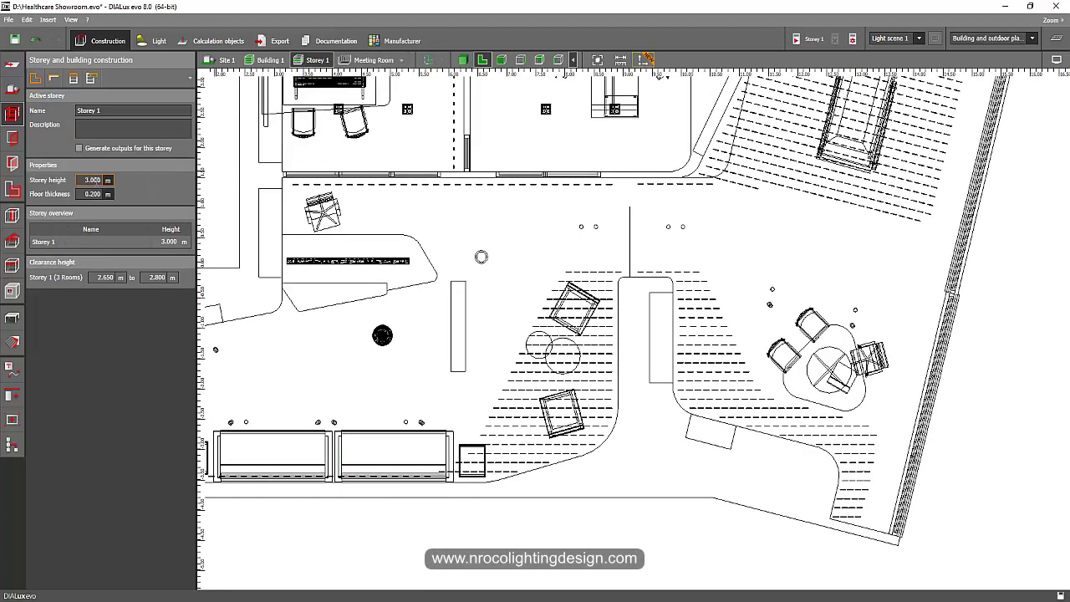
pyautogui.click(373, 59)
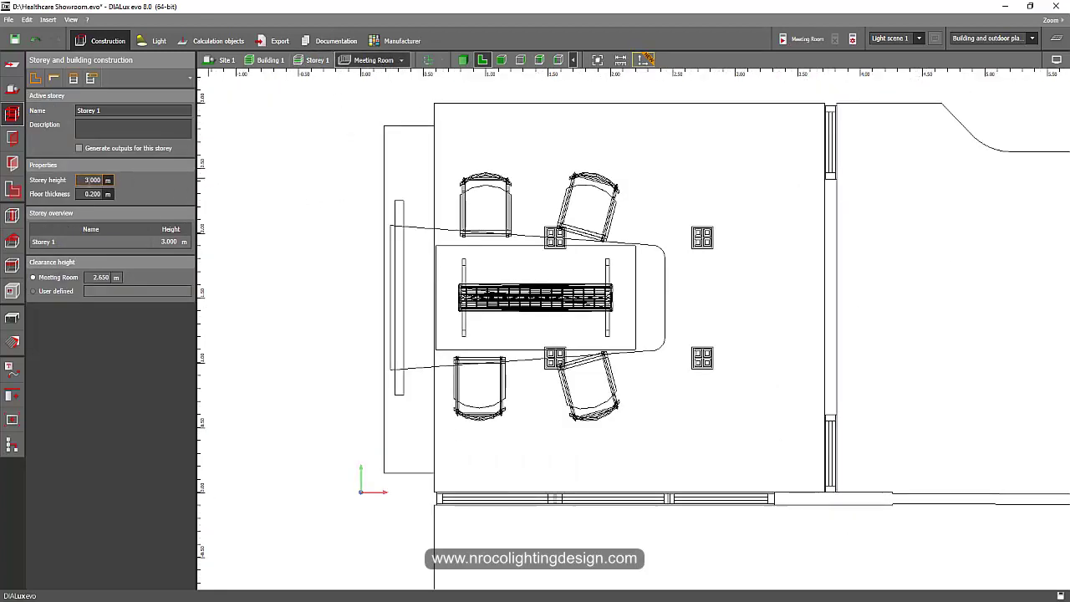
# Step: Set the height of the area for the Meeting Room's assessment zone to 3 m
pyautogui.click(12, 189)
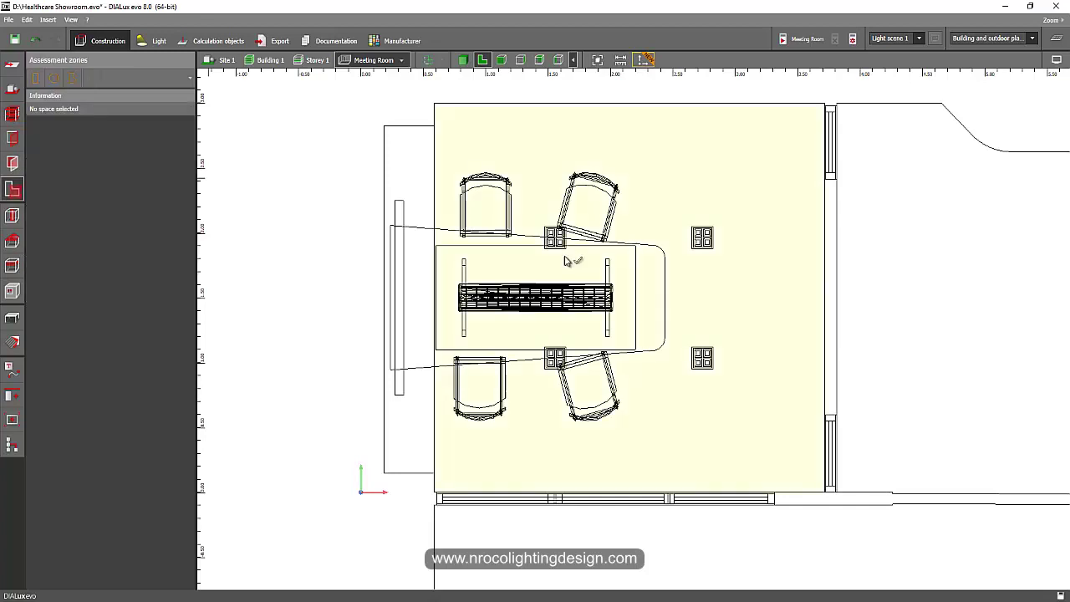
pyautogui.click(684, 219)
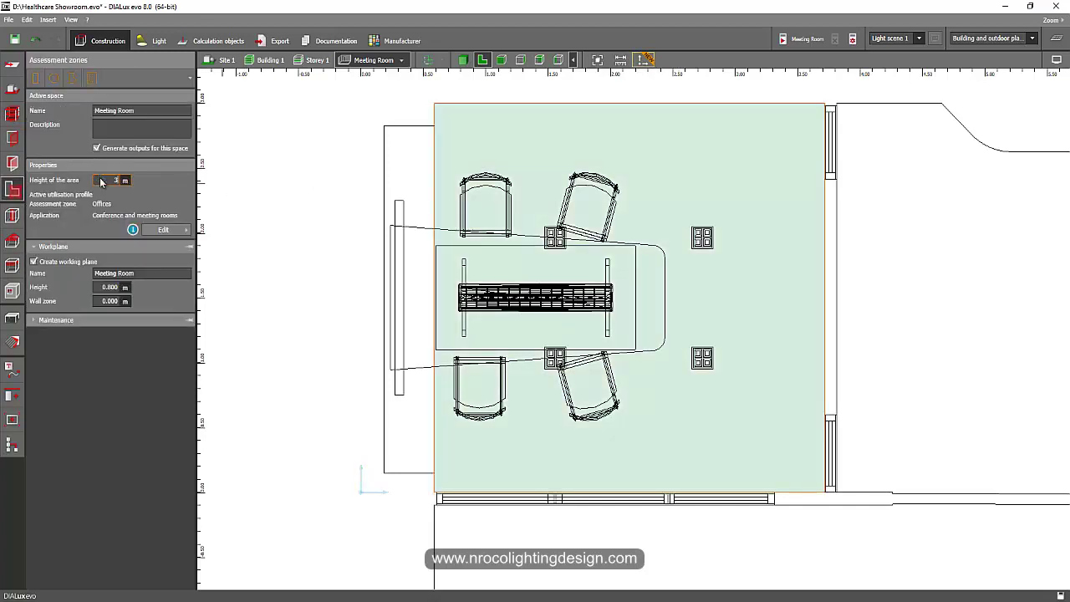
pyautogui.write('3')
pyautogui.press('Return')
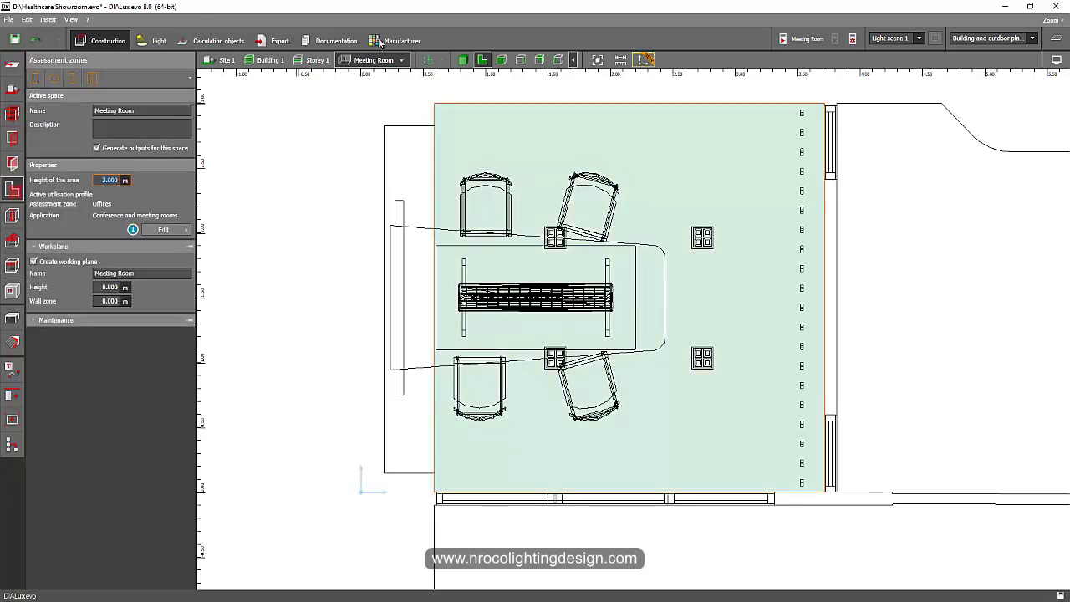
# Step: Check the LED strip's position above the suspended ceiling edge in the Meeting Room's front and 3D views
pyautogui.click(501, 60)
pyautogui.click(703, 232)
pyautogui.scroll(3, 753, 234)
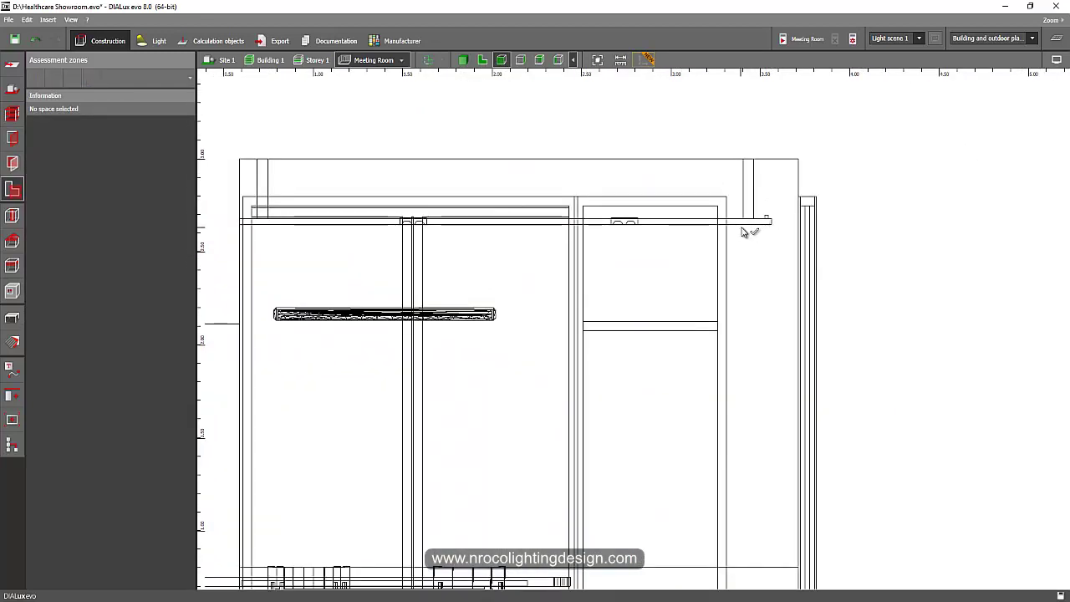
pyautogui.scroll(-2, 746, 242)
pyautogui.moveTo(746, 239); pyautogui.dragTo(728, 182, button='middle')
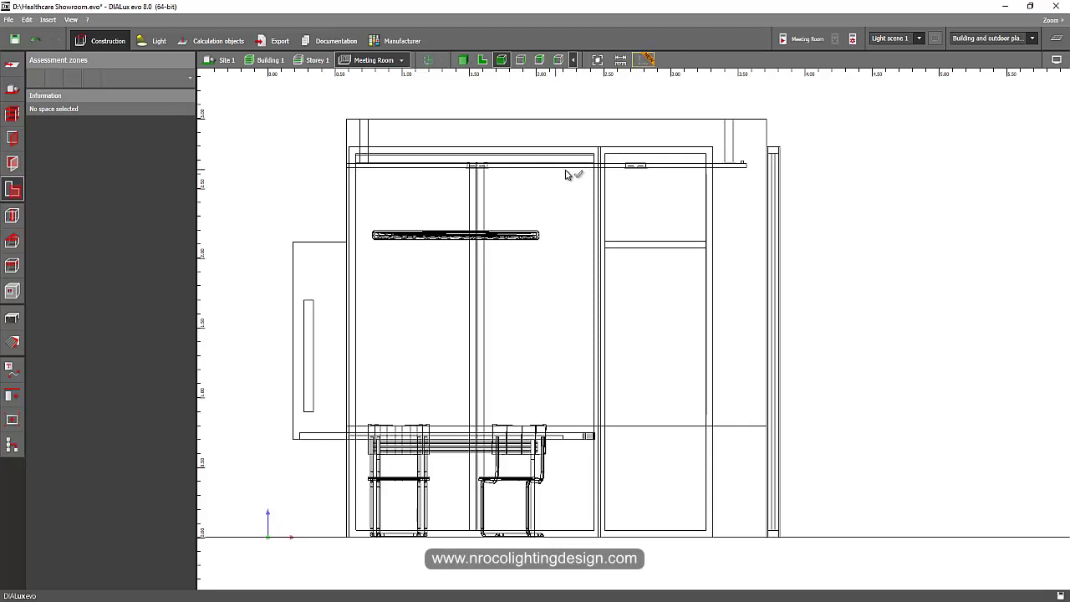
pyautogui.click(462, 60)
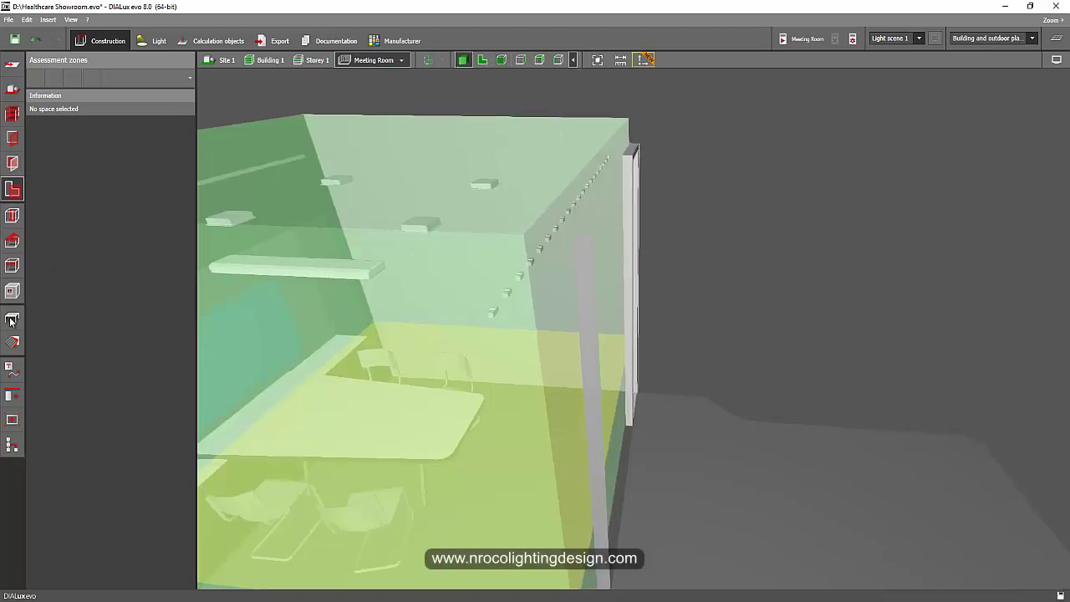
pyautogui.click(11, 322)
pyautogui.moveTo(388, 257); pyautogui.dragTo(650, 235, button='right')
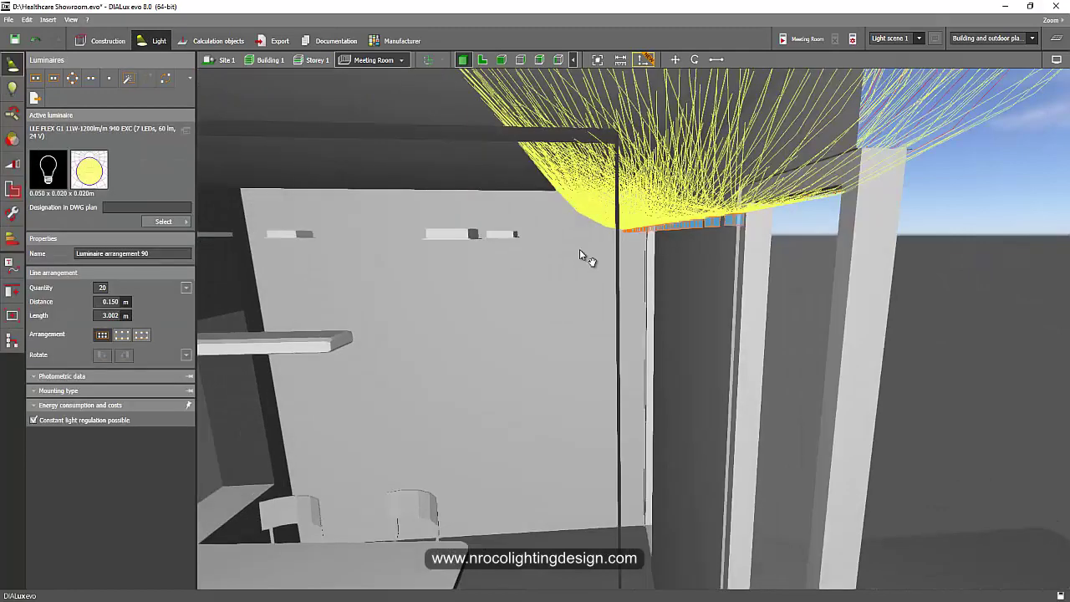
pyautogui.moveTo(578, 256); pyautogui.dragTo(611, 177, button='right')
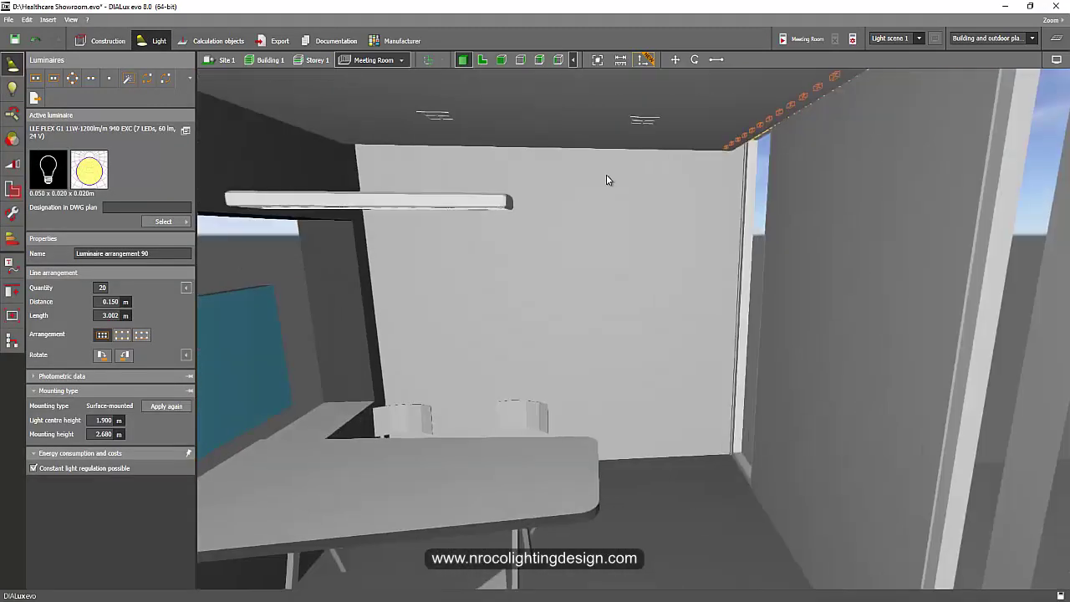
pyautogui.moveTo(515, 194); pyautogui.dragTo(567, 146, button='right')
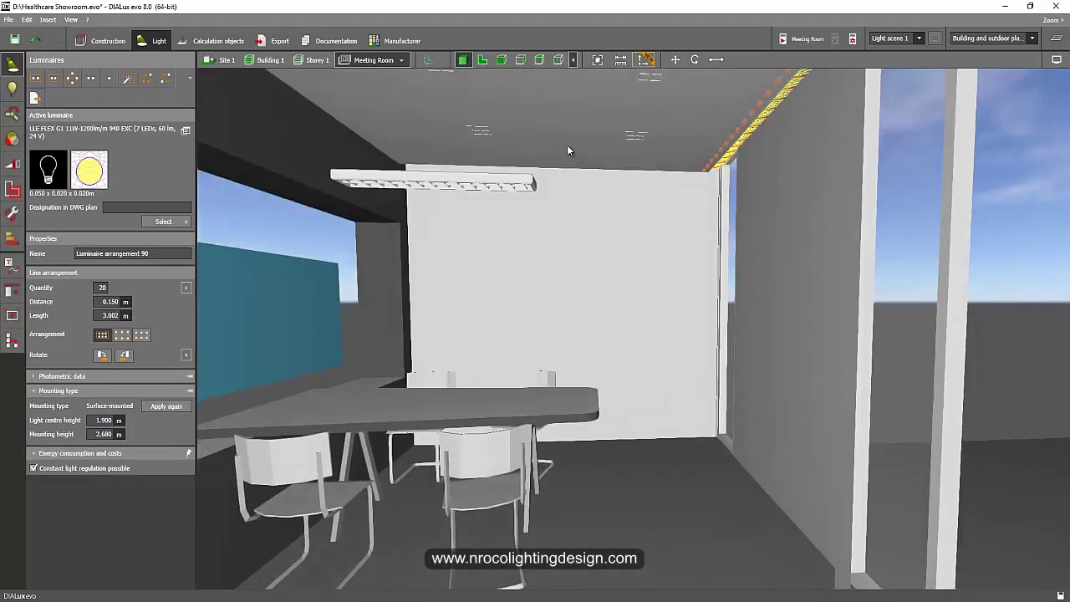
# Step: Shift the LLE FLEX line arrangement slightly inward from the suspended ceiling's edge in the front view
pyautogui.click(483, 60)
pyautogui.click(501, 60)
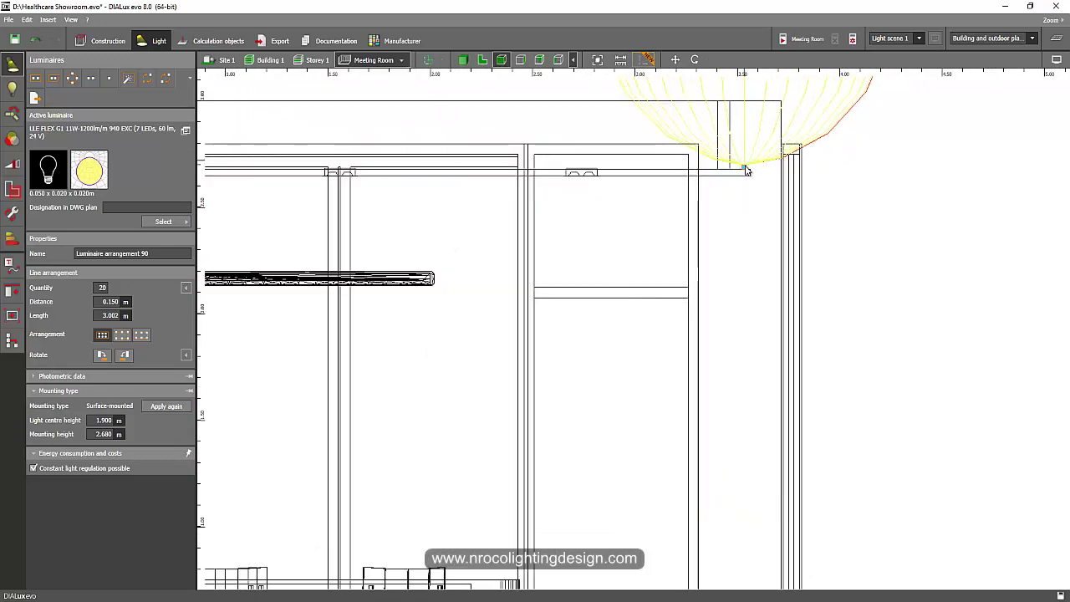
pyautogui.rightClick(747, 170)
pyautogui.scroll(2, 770, 173)
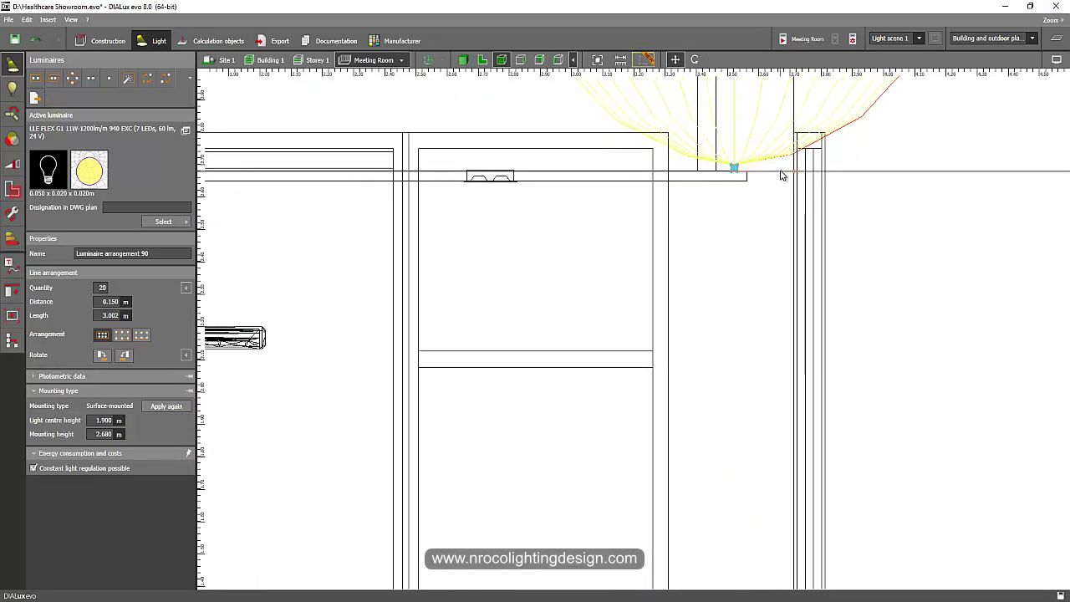
pyautogui.scroll(-2, 795, 213)
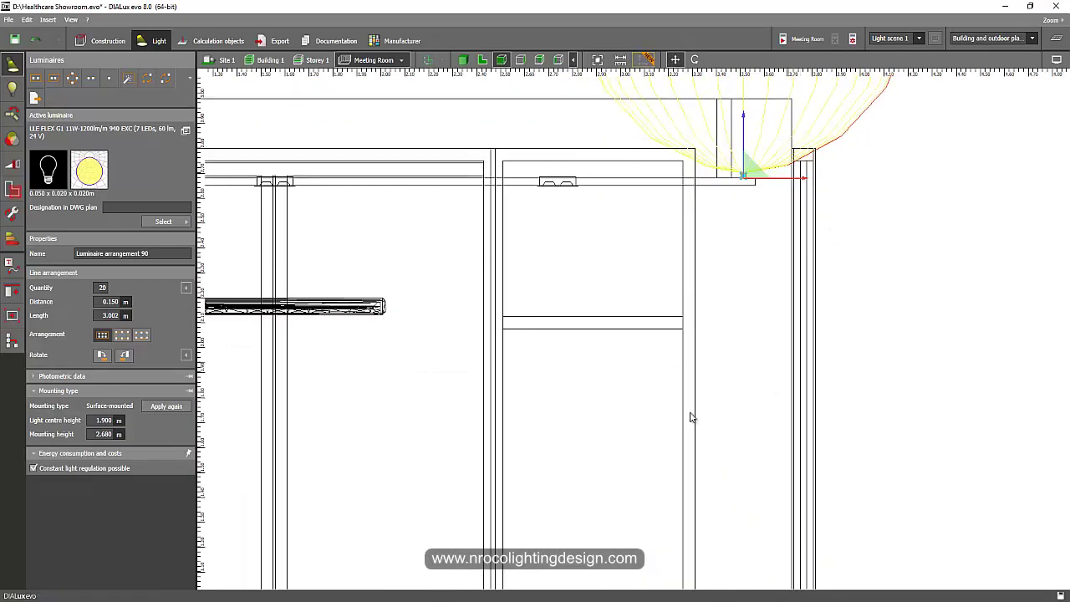
pyautogui.scroll(-2, 691, 417)
pyautogui.click(843, 91)
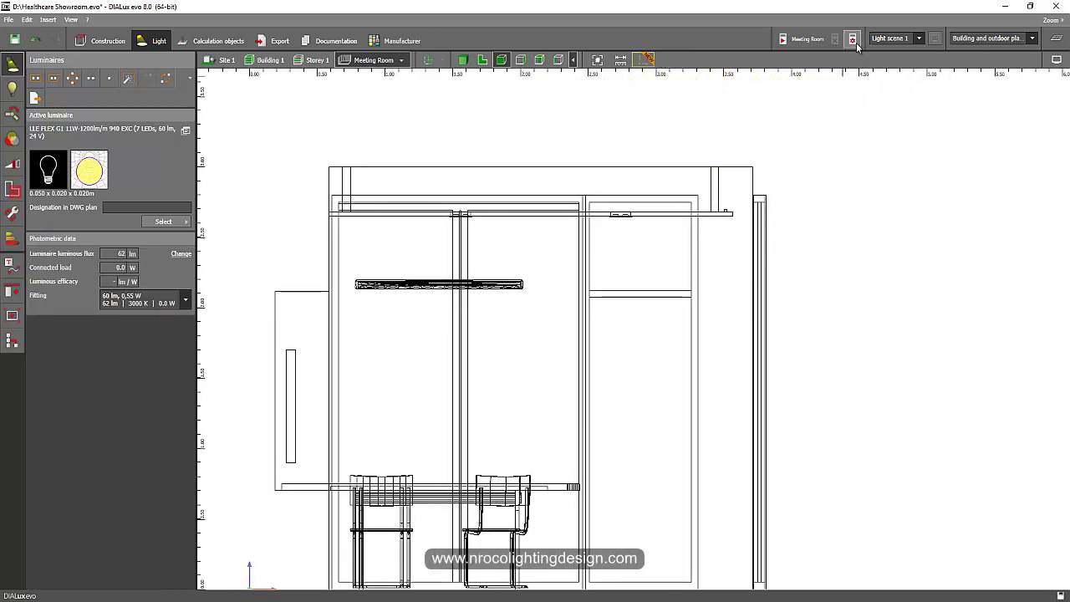
# Step: Keep the calculation mode on Fast and calculate the Meeting Room's lighting from the 3D view
pyautogui.click(853, 39)
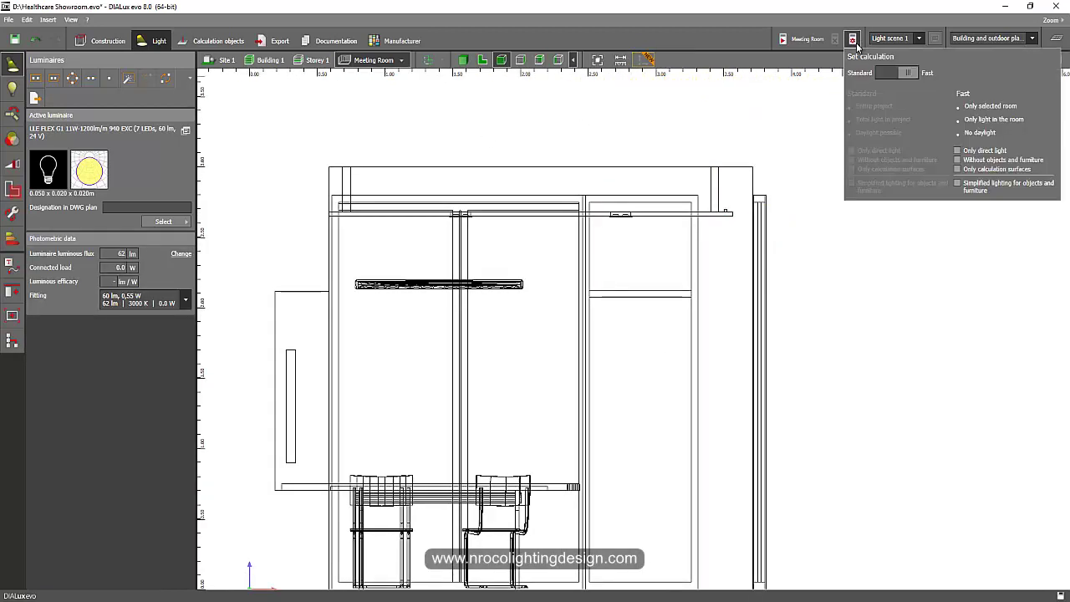
pyautogui.click(909, 74)
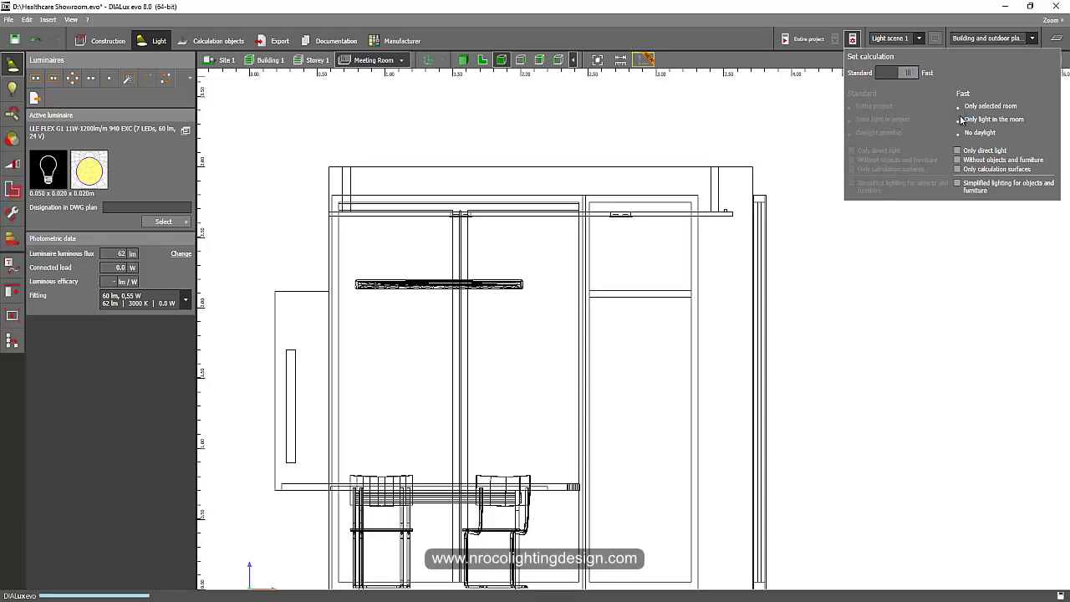
pyautogui.click(916, 79)
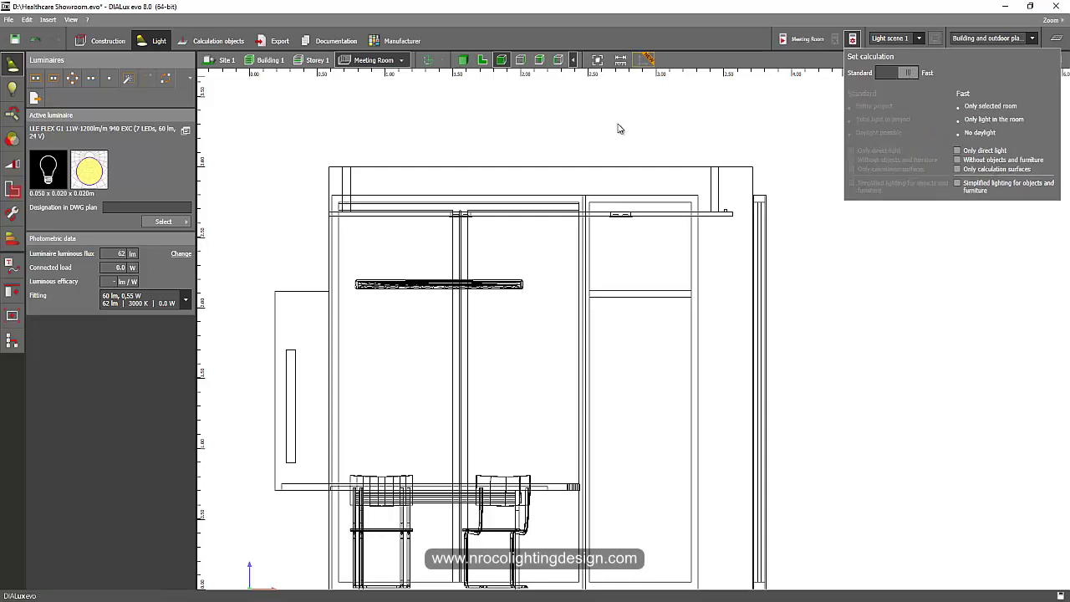
pyautogui.click(463, 59)
pyautogui.moveTo(347, 151); pyautogui.dragTo(692, 122)
pyautogui.click(802, 39)
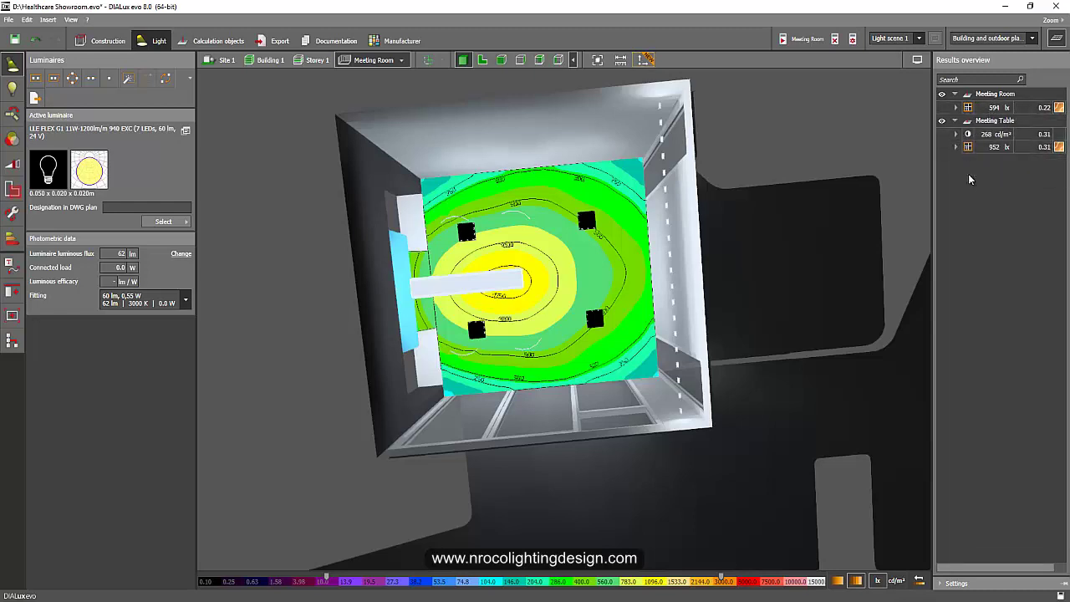
# Step: Hide the results overview and examine the calculated light on the Meeting Room's table, ceiling and cove wall in 3D
pyautogui.click(1056, 41)
pyautogui.moveTo(336, 286); pyautogui.dragTo(318, 178, button='right')
pyautogui.scroll(4, 509, 349)
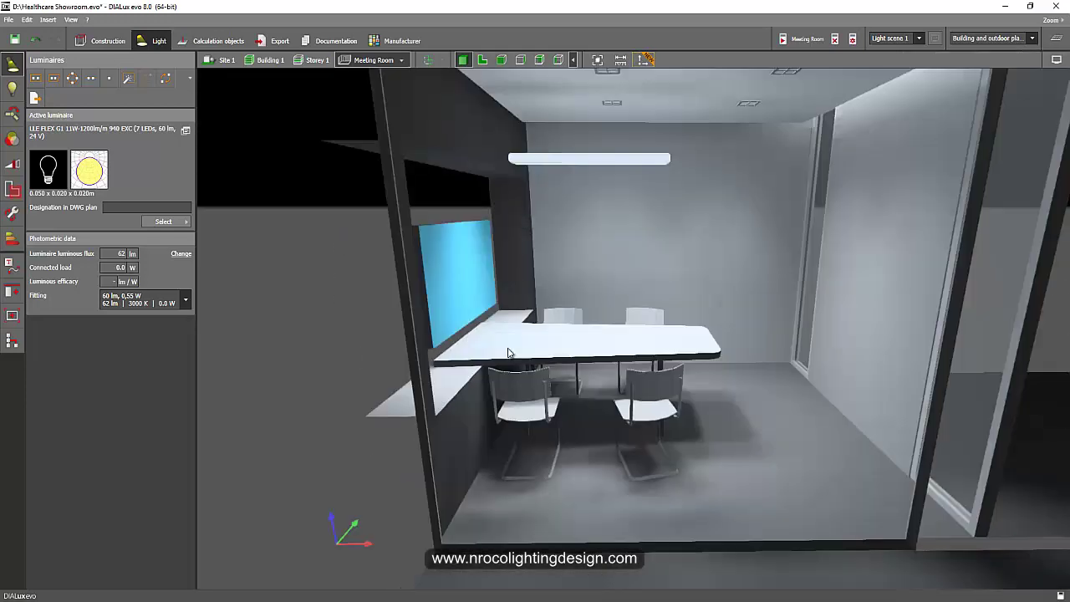
pyautogui.moveTo(508, 349); pyautogui.dragTo(447, 300, button='right')
pyautogui.scroll(3, 591, 329)
pyautogui.moveTo(599, 350); pyautogui.dragTo(577, 391, button='right')
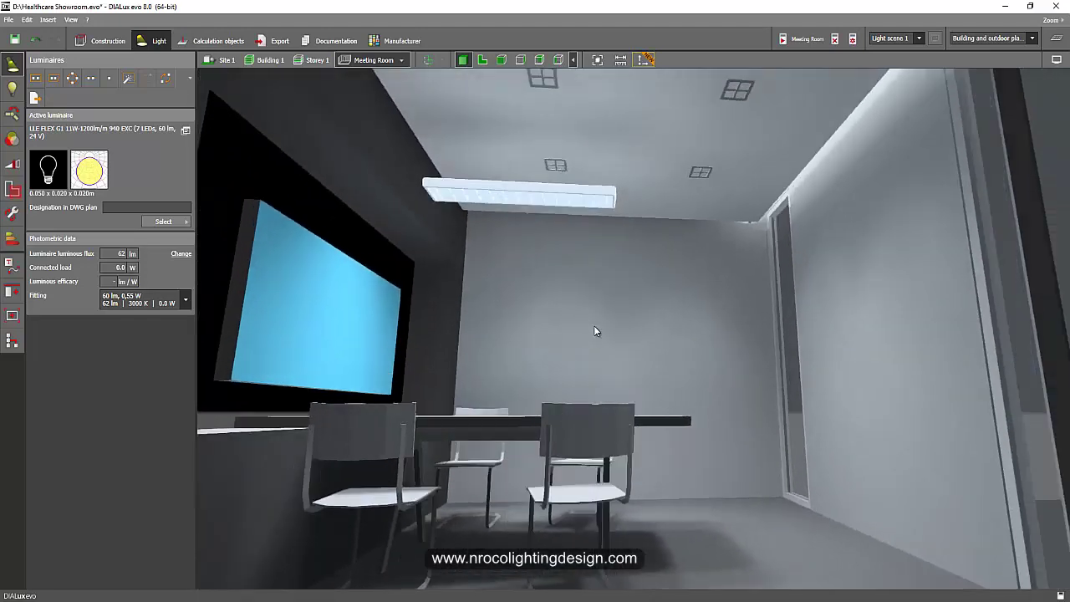
pyautogui.moveTo(595, 332); pyautogui.dragTo(527, 369, button='right')
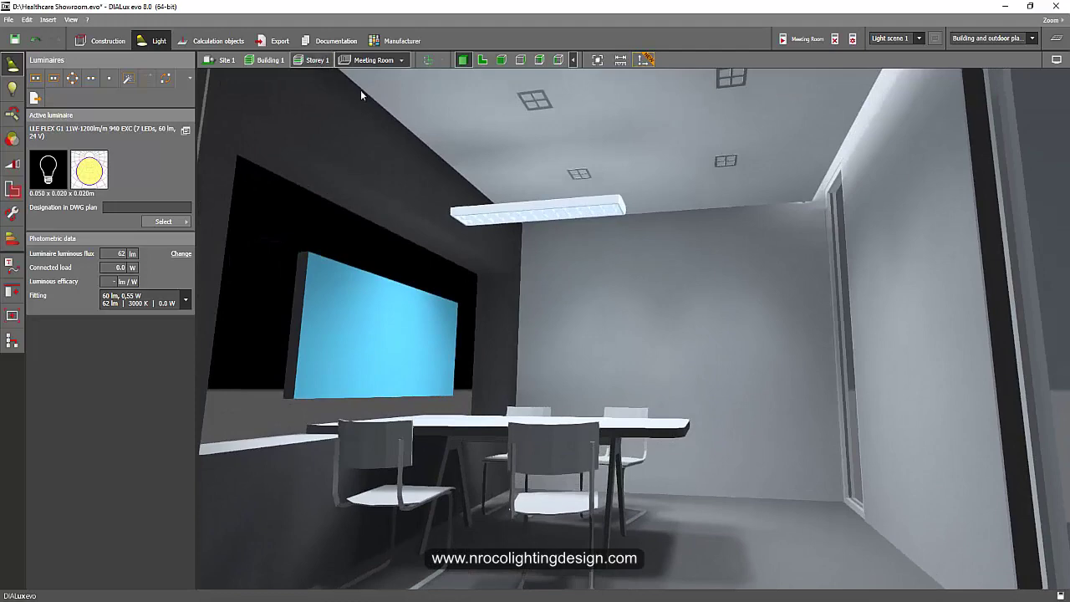
# Step: Delete the 2 × 2 arrangement of recessed MIRL MINI downlights above the meeting table and return to the Meeting Room view
pyautogui.click(317, 60)
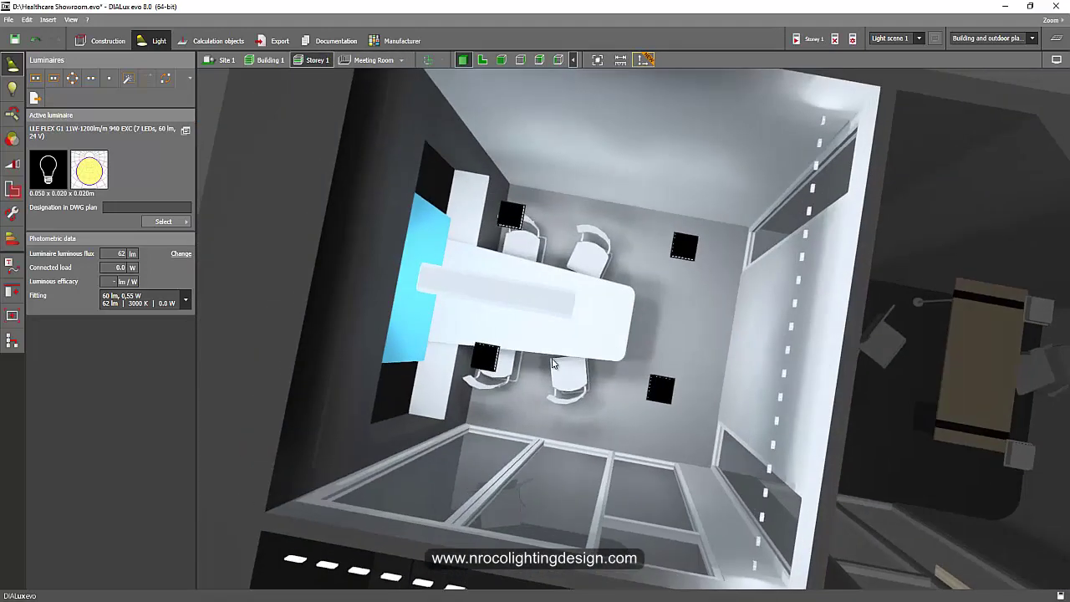
pyautogui.moveTo(552, 364); pyautogui.dragTo(552, 399, button='right')
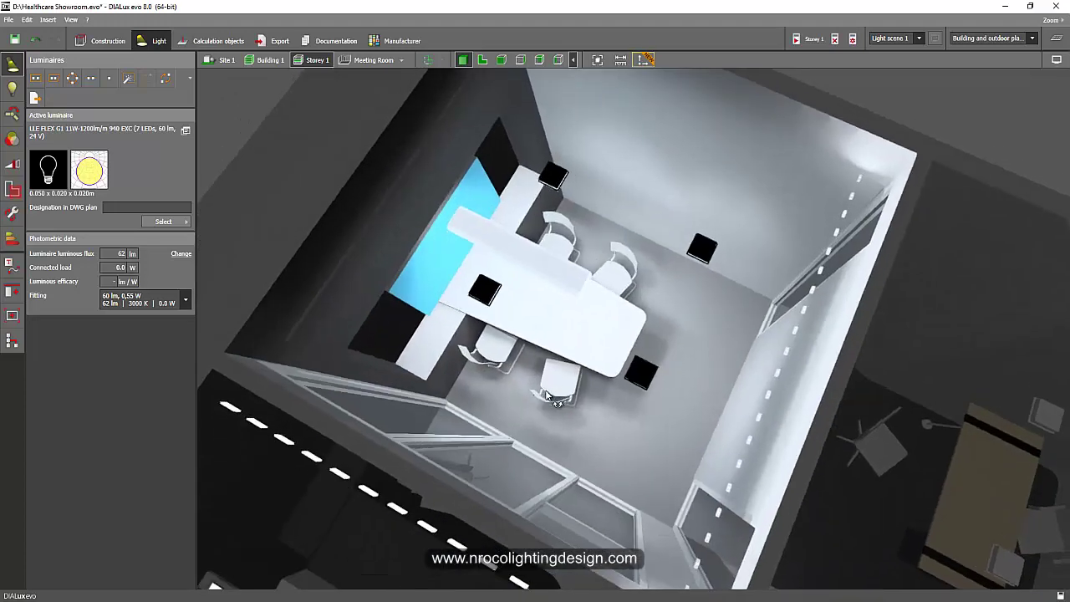
pyautogui.click(557, 178)
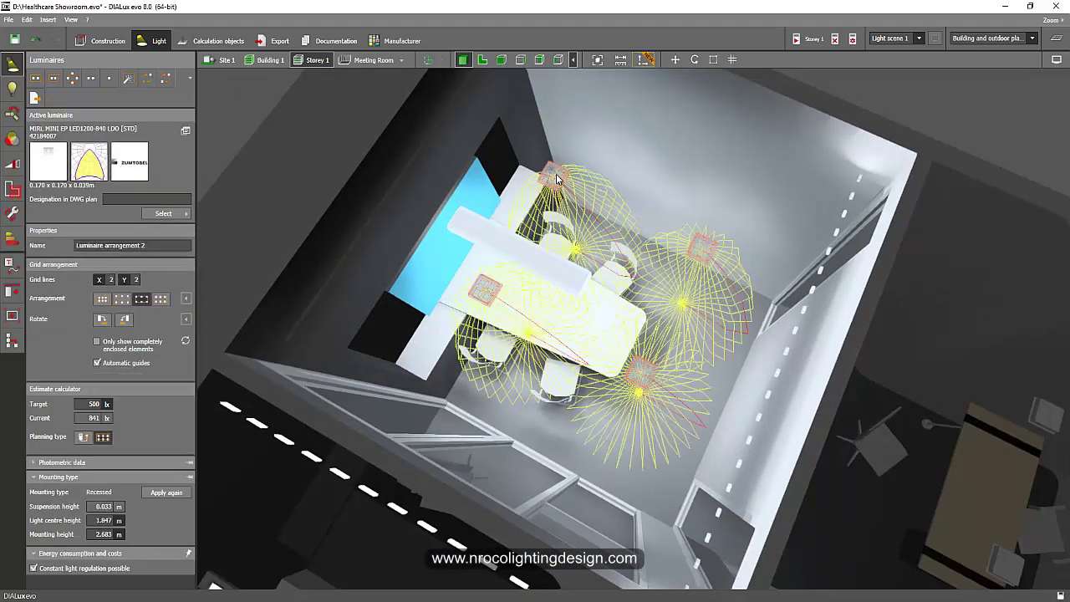
pyautogui.moveTo(562, 180); pyautogui.dragTo(617, 273, button='middle')
pyautogui.scroll(-2, 595, 309)
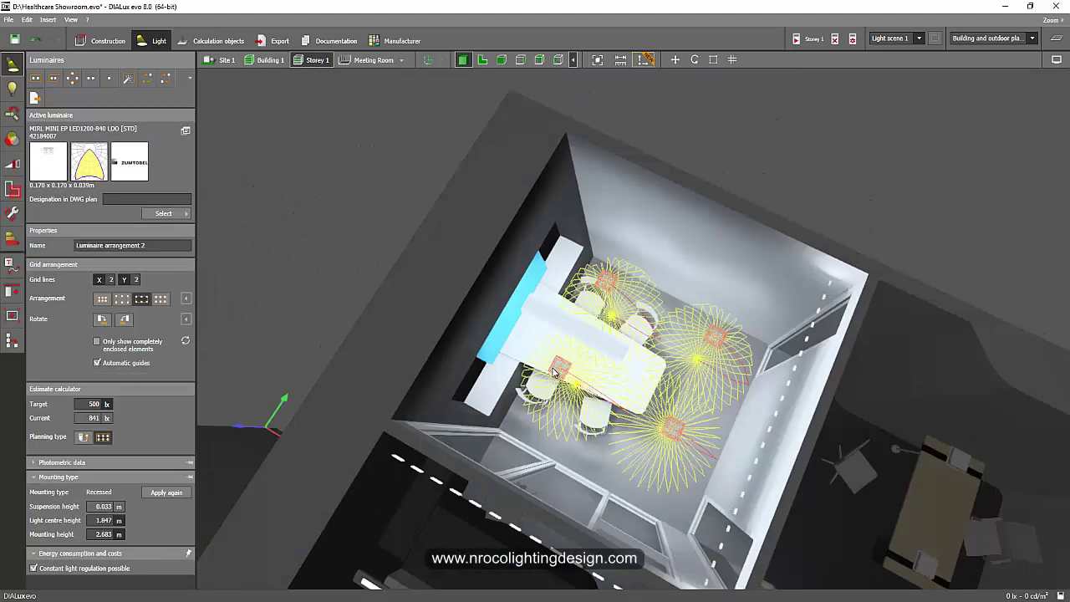
pyautogui.moveTo(553, 372); pyautogui.dragTo(550, 294, button='right')
pyautogui.scroll(3, 551, 295)
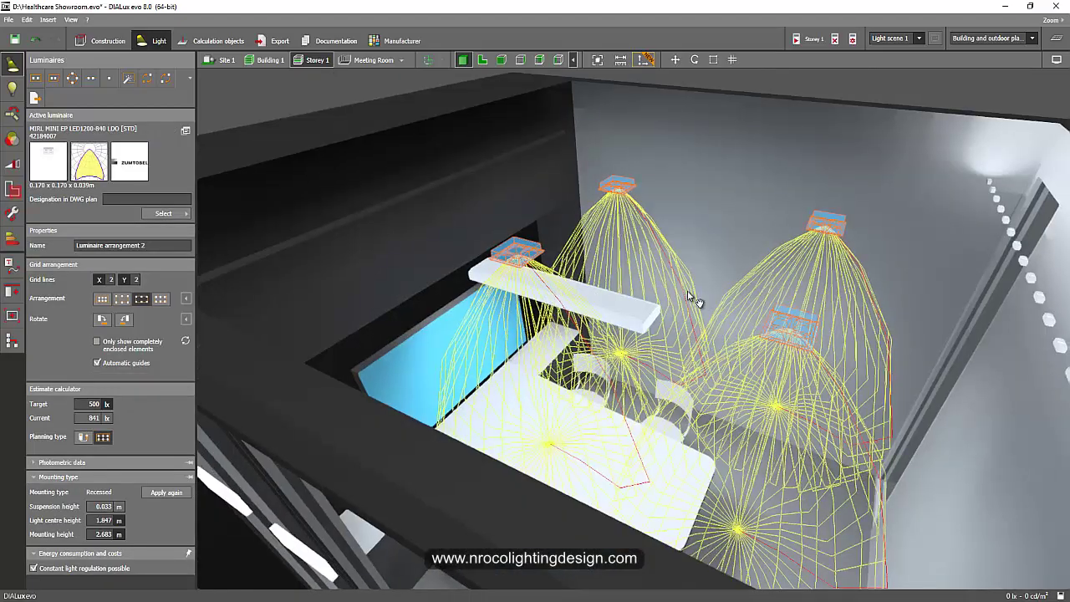
pyautogui.moveTo(688, 290); pyautogui.dragTo(597, 308, button='right')
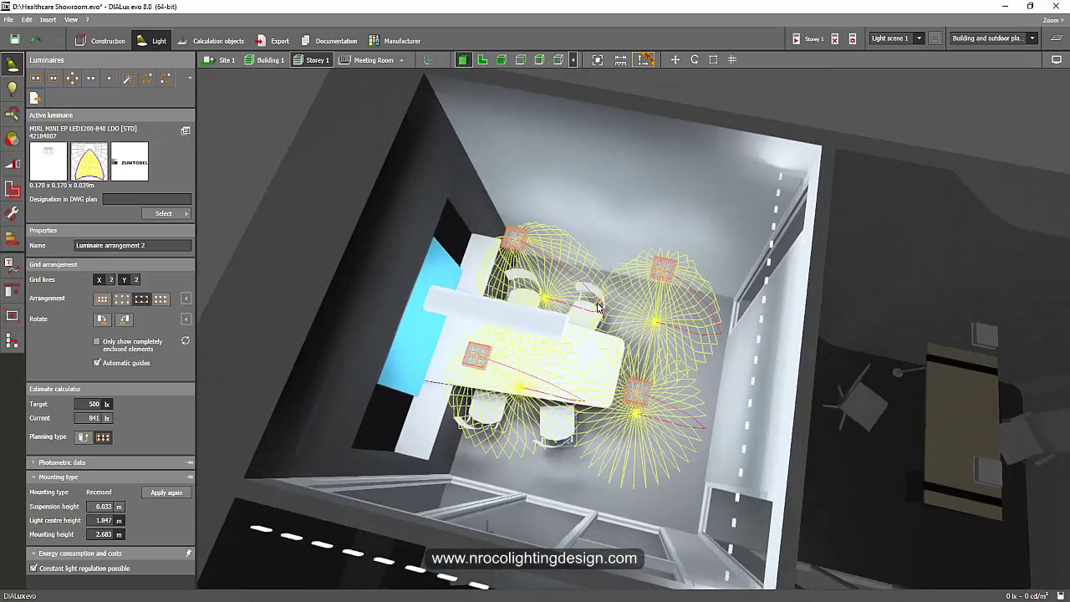
pyautogui.click(579, 413)
pyautogui.click(387, 61)
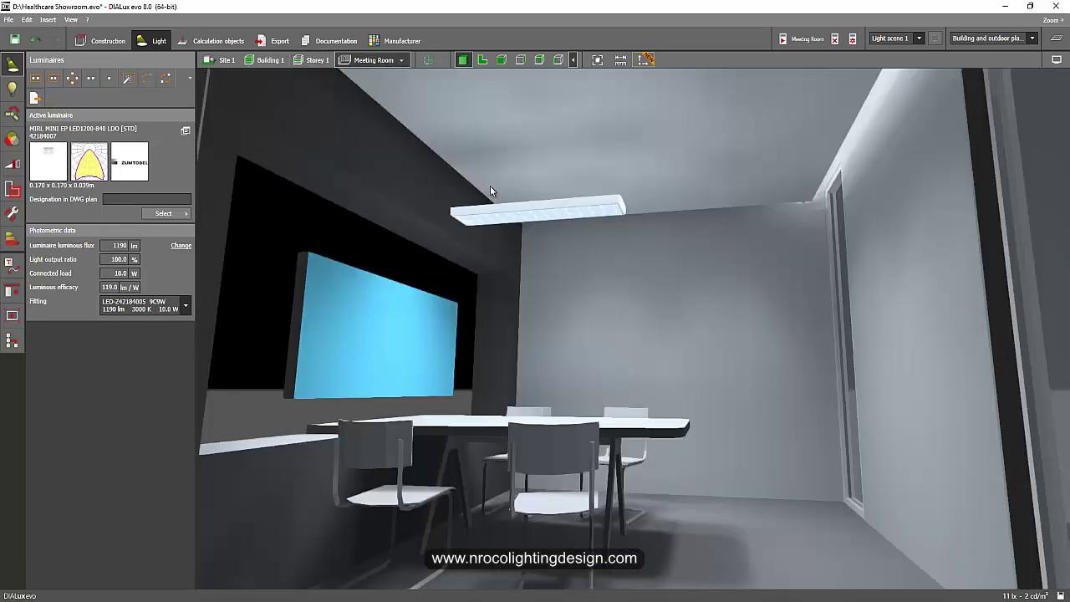
# Step: Recalculate the Meeting Room and examine the illuminance results on its working plane and meeting table
pyautogui.click(808, 39)
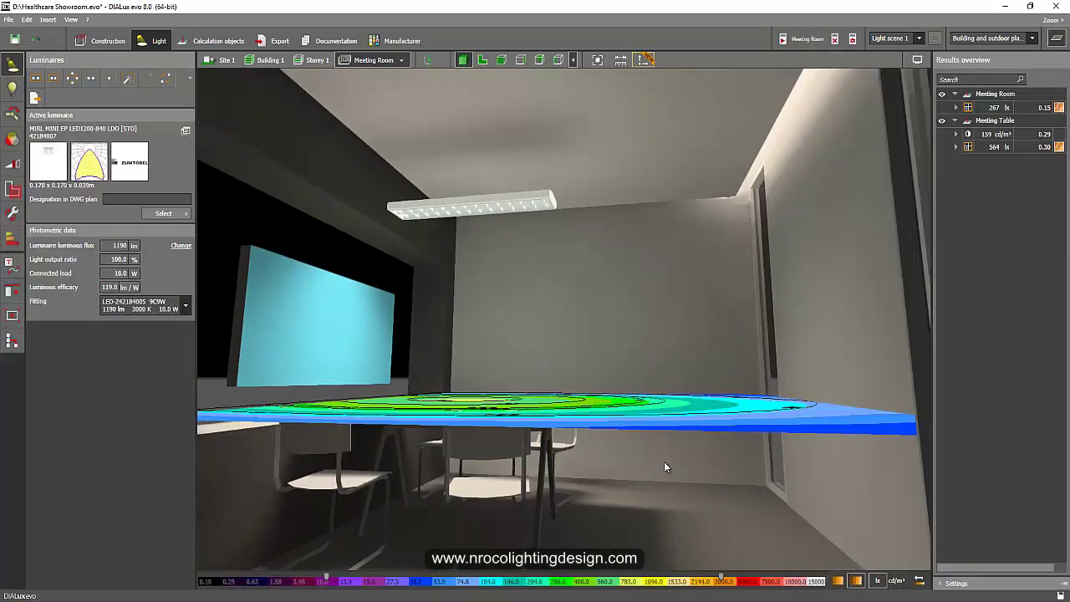
pyautogui.moveTo(644, 452); pyautogui.dragTo(647, 478, button='right')
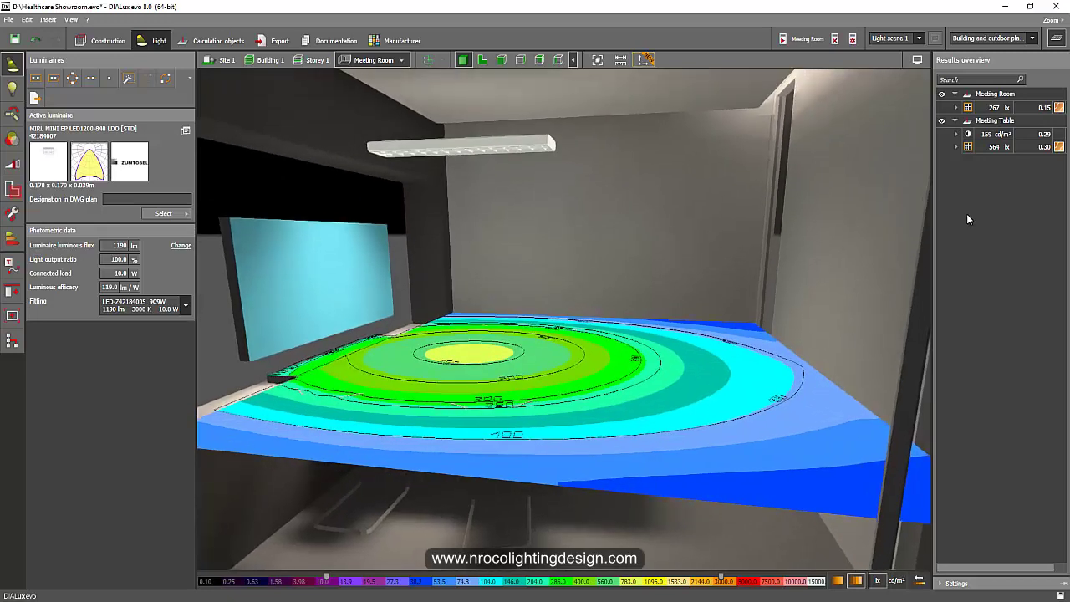
pyautogui.moveTo(868, 204); pyautogui.dragTo(695, 289, button='right')
pyautogui.click(996, 111)
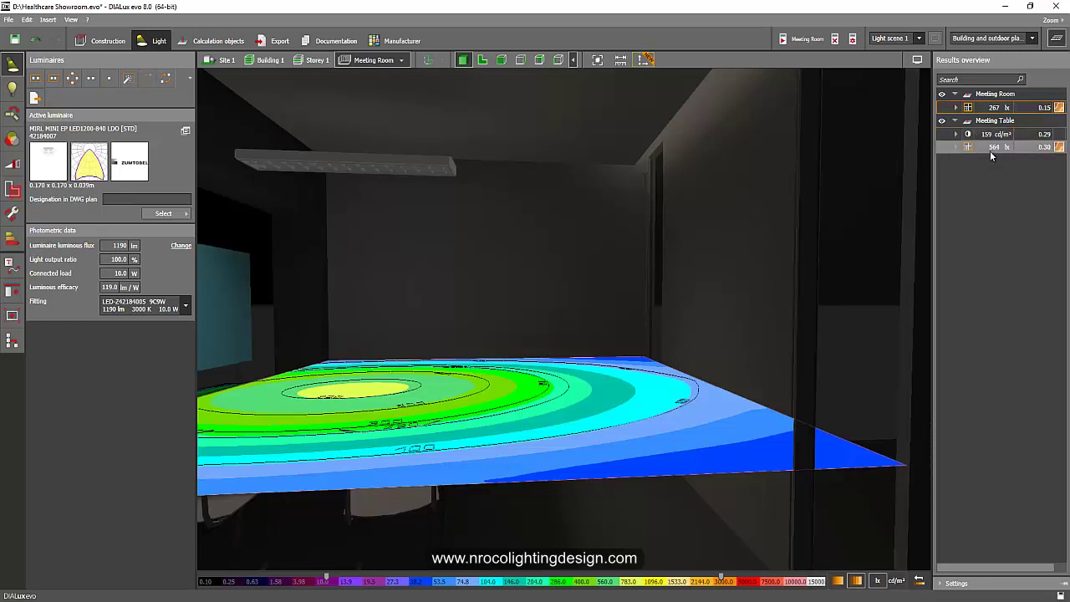
pyautogui.scroll(3, 615, 294)
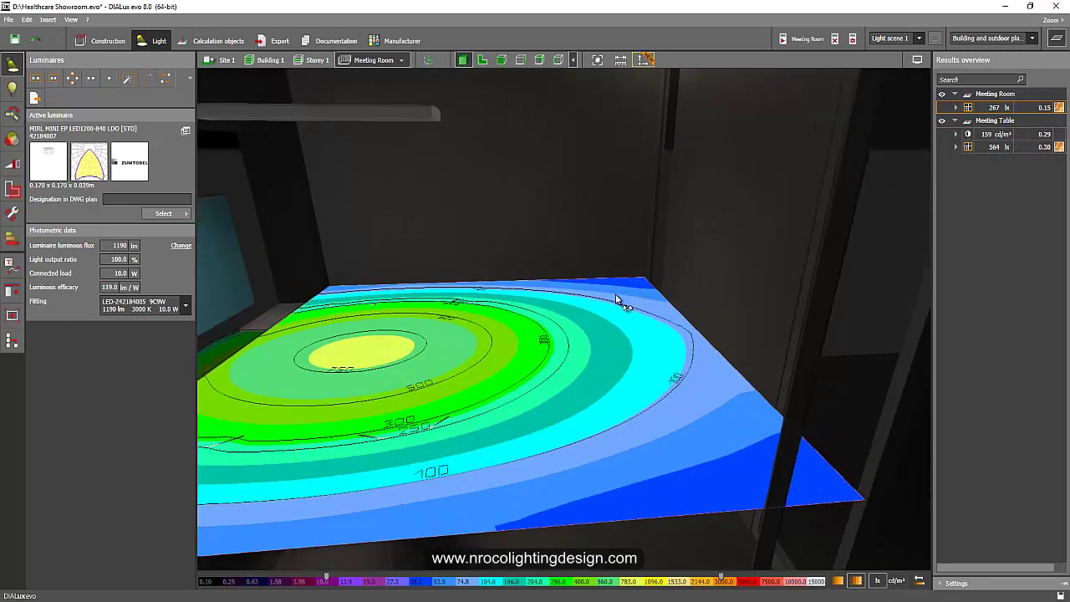
pyautogui.moveTo(615, 293); pyautogui.dragTo(620, 255, button='right')
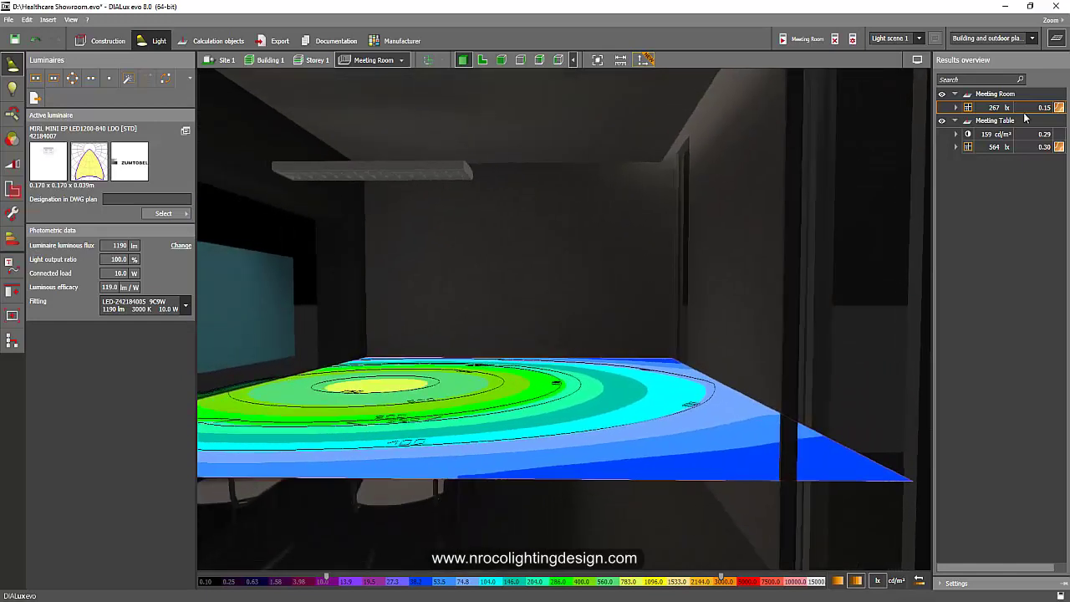
# Step: Hide the results overview and examine the Meeting Room's pendant and cove lighting from inside and from above
pyautogui.click(1055, 41)
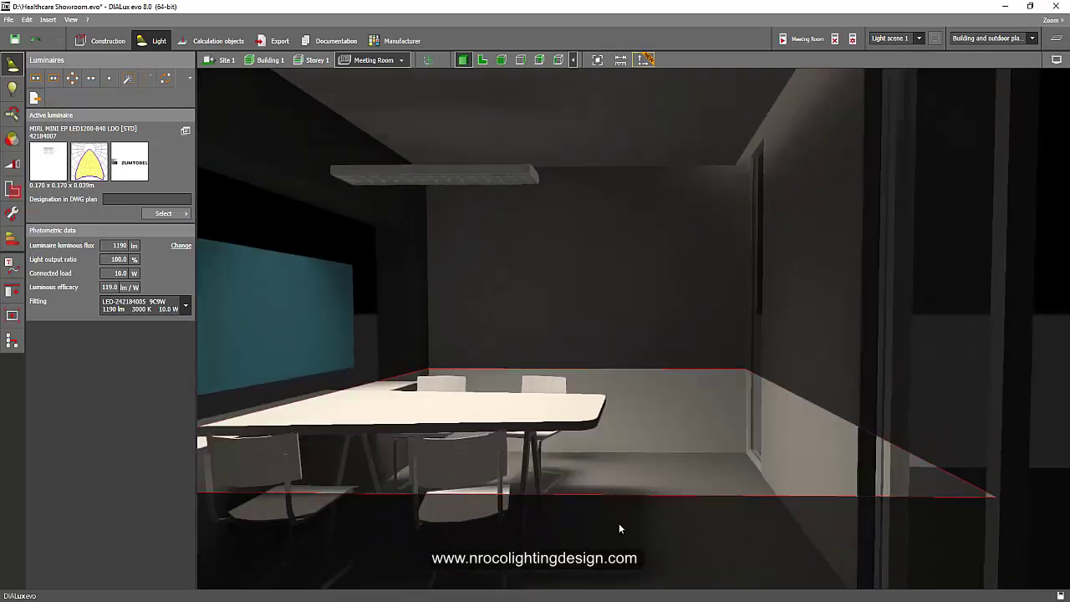
pyautogui.scroll(3, 627, 518)
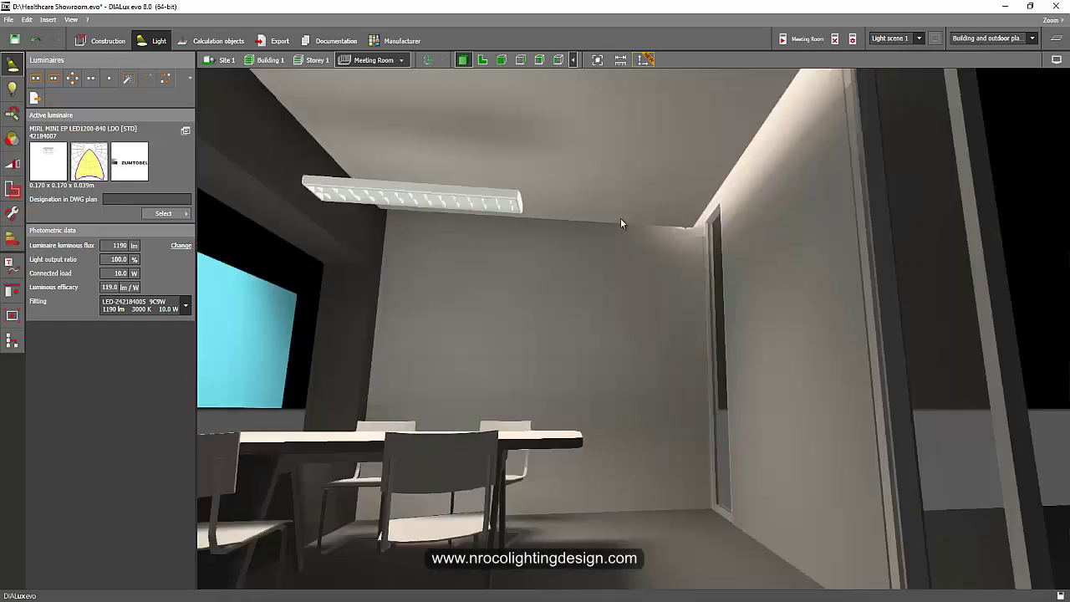
pyautogui.moveTo(451, 209); pyautogui.dragTo(473, 332, button='right')
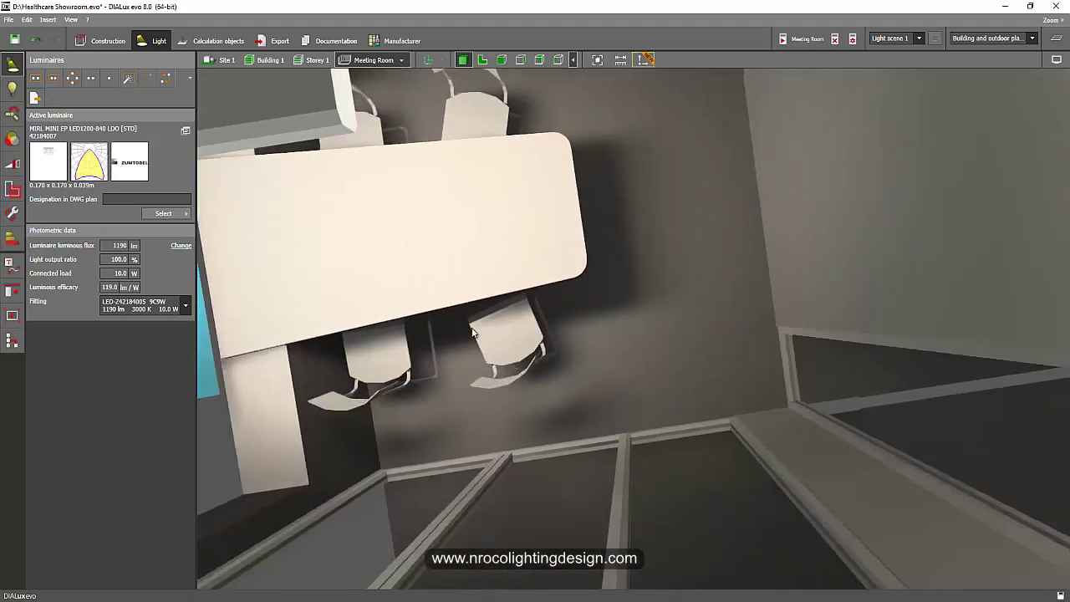
pyautogui.scroll(-5, 475, 331)
pyautogui.moveTo(500, 307); pyautogui.dragTo(647, 364, button='middle')
pyautogui.scroll(2, 650, 367)
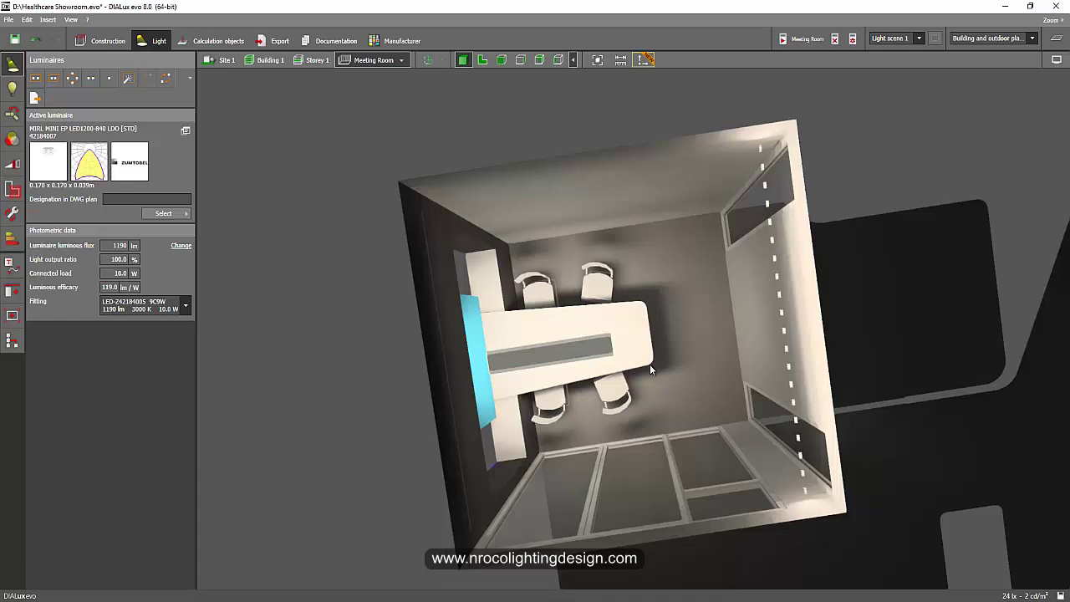
# Step: Switch to the Thorn website in Chrome and open the Downlights category of its indoor lighting products
pyautogui.moveTo(259, 601)
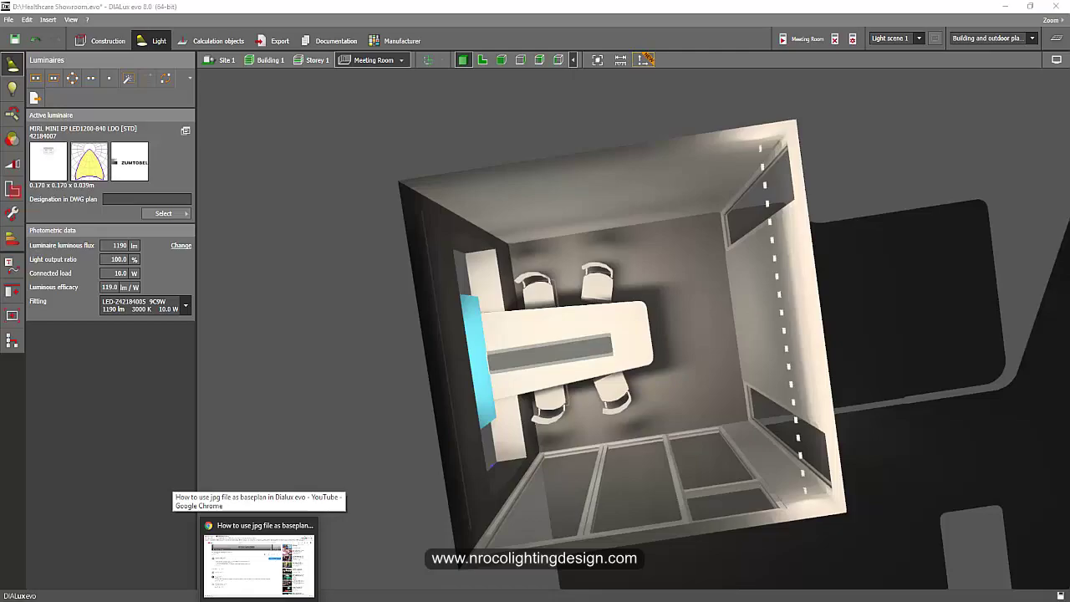
pyautogui.click(260, 565)
pyautogui.click(165, 10)
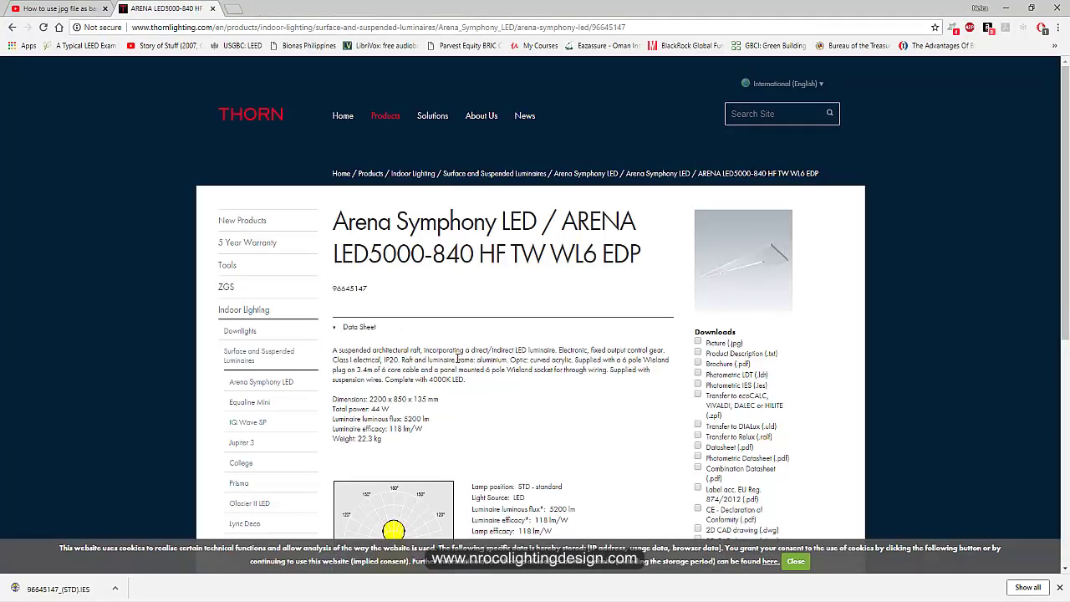
pyautogui.click(389, 119)
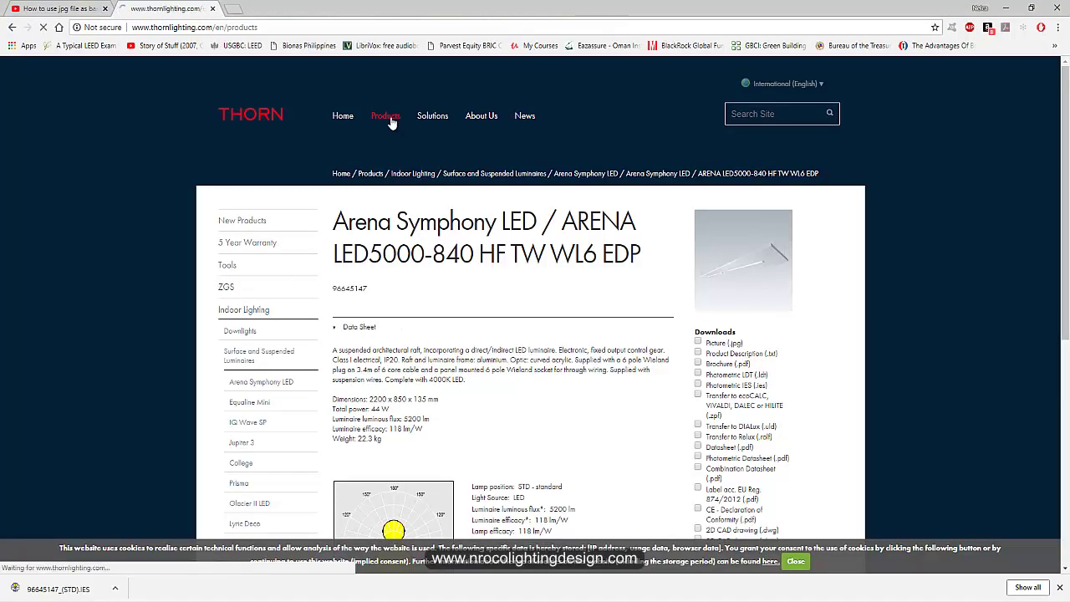
pyautogui.click(435, 358)
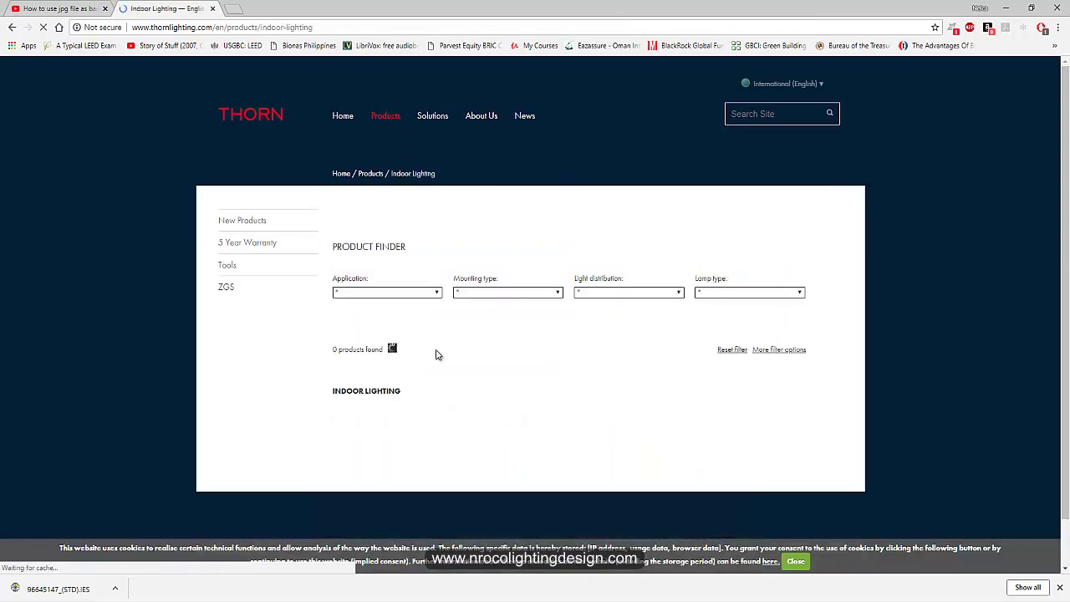
pyautogui.scroll(-1, 436, 354)
pyautogui.scroll(-1, 436, 353)
pyautogui.click(387, 329)
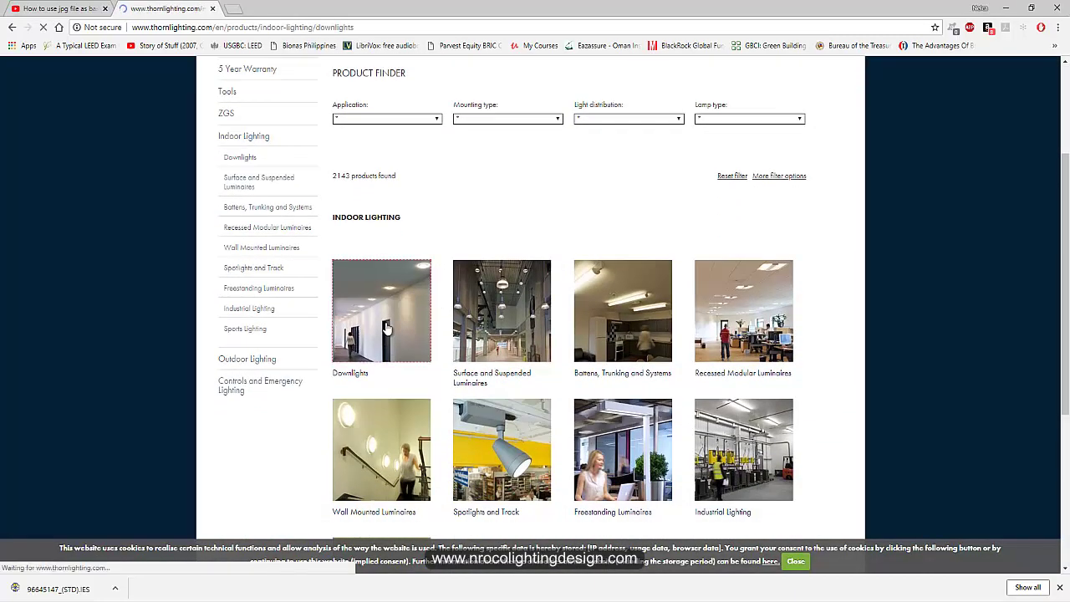
# Step: Download the DIALux file of Thorn's CETUS LED 1000 HF 840 downlight to the Desktop and load it into DIALux evo
pyautogui.scroll(-3, 390, 330)
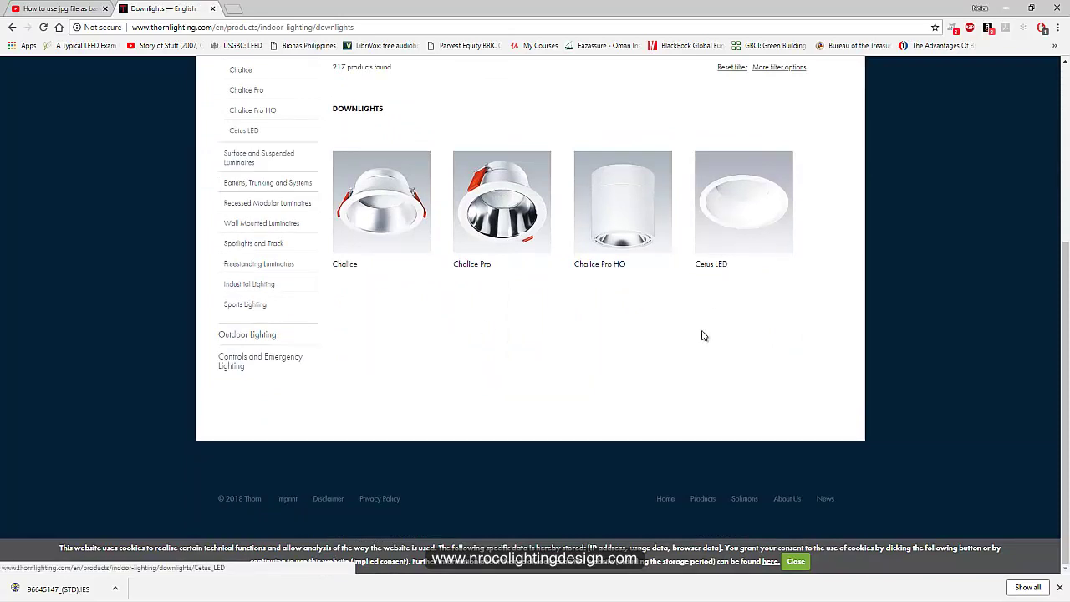
pyautogui.click(761, 228)
pyautogui.scroll(-3, 598, 417)
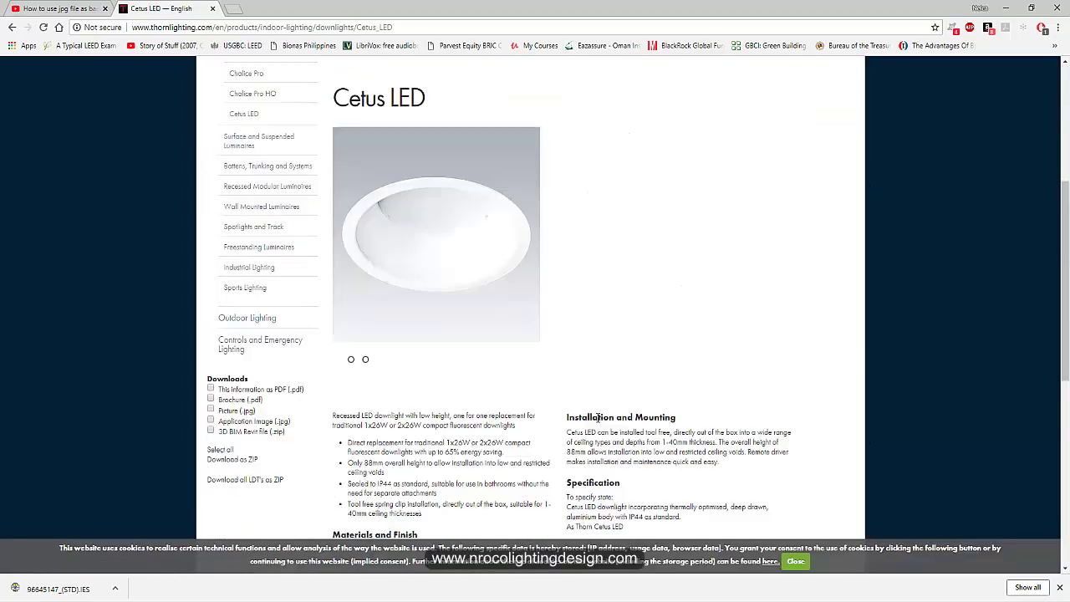
pyautogui.scroll(-6, 598, 416)
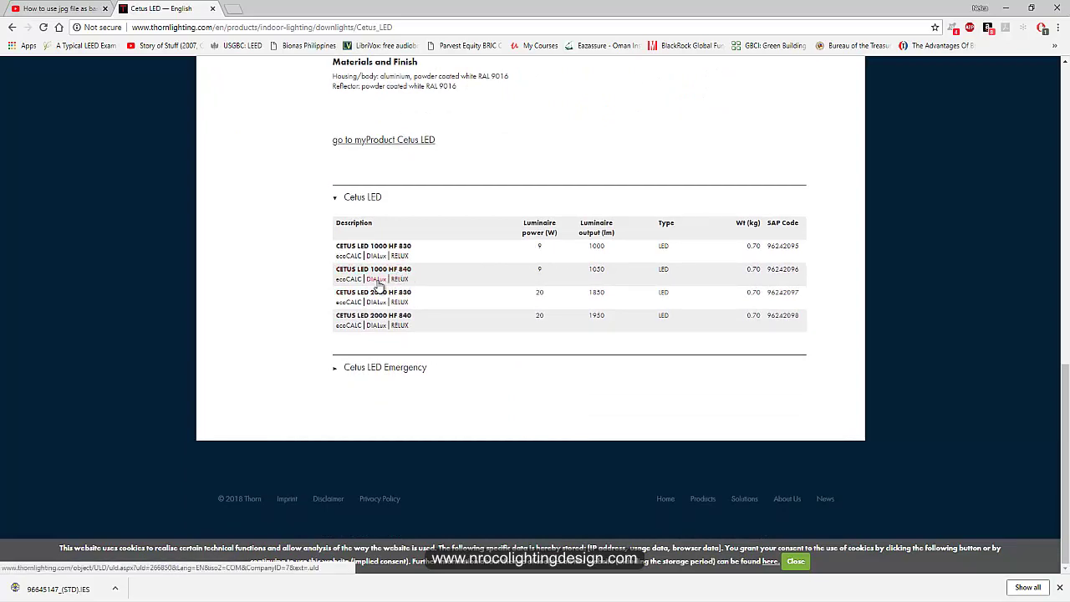
pyautogui.click(377, 280)
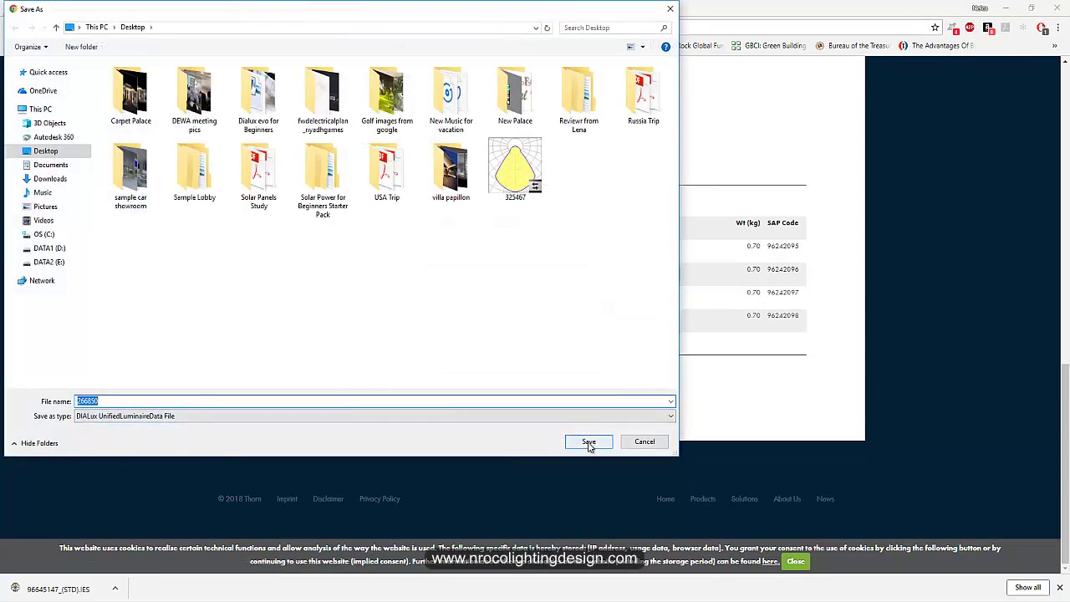
pyautogui.click(593, 376)
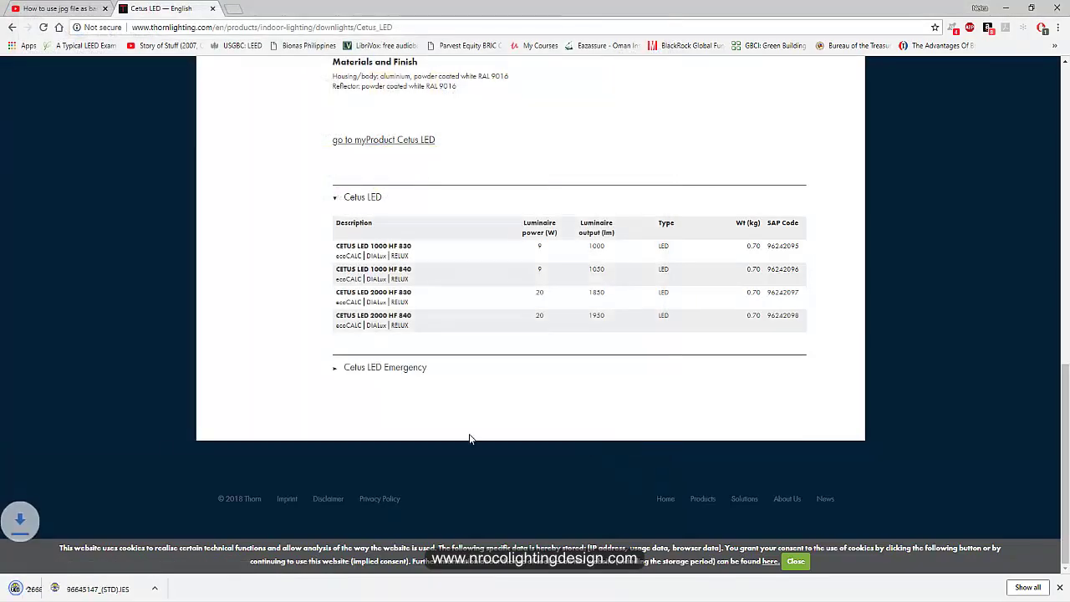
pyautogui.click(34, 589)
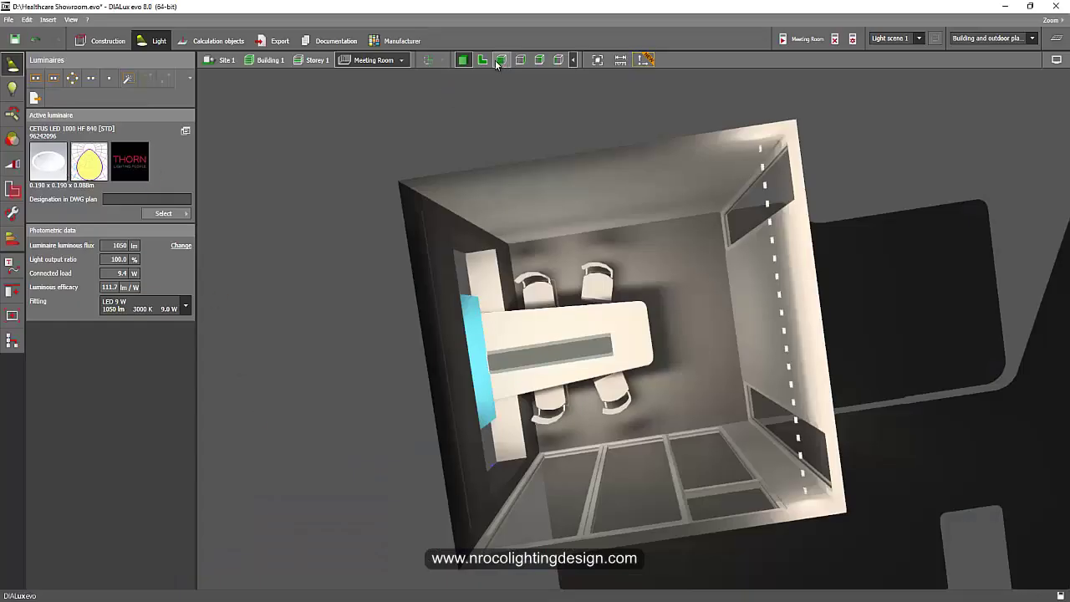
# Step: In plan view, place a 2 × 2 rectangular arrangement of CETUS LED 1000 HF 840 downlights across the whole Meeting Room
pyautogui.click(482, 60)
pyautogui.moveTo(485, 162); pyautogui.dragTo(425, 150, button='right')
pyautogui.scroll(-2, 426, 150)
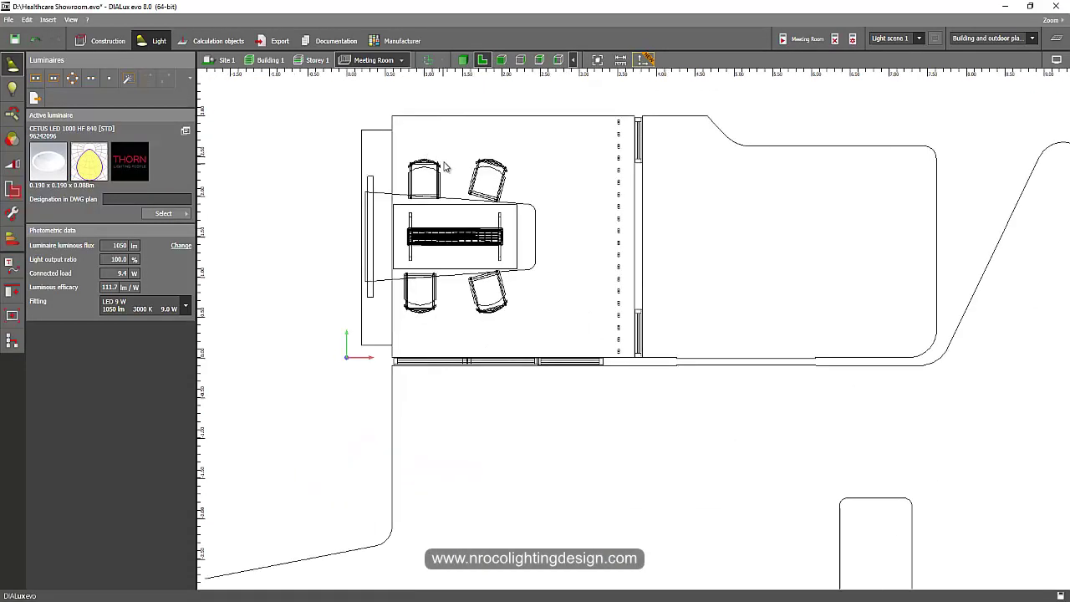
pyautogui.click(73, 78)
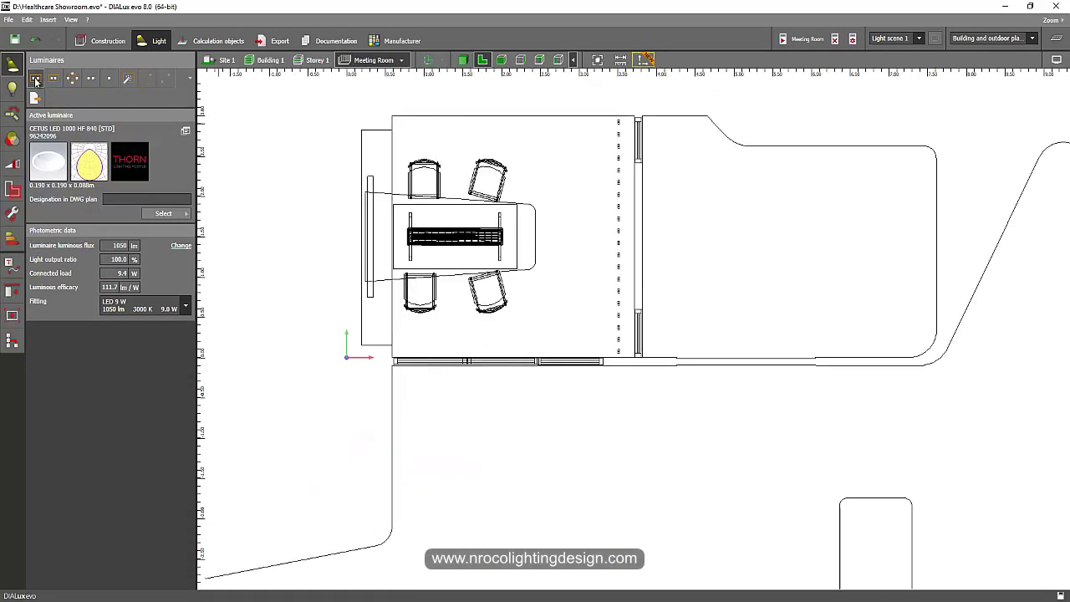
pyautogui.click(393, 117)
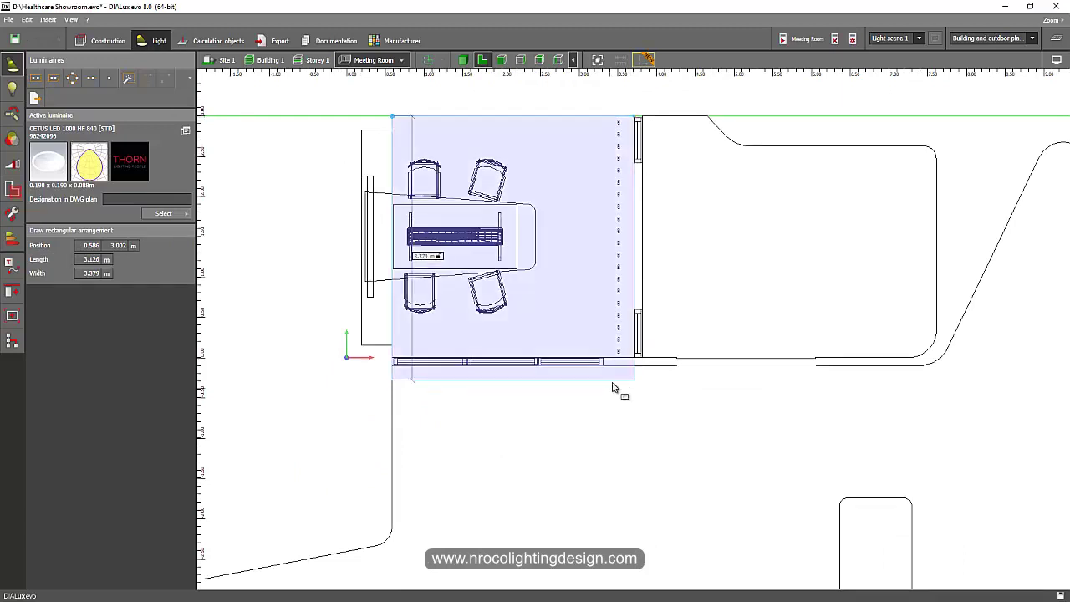
pyautogui.click(634, 361)
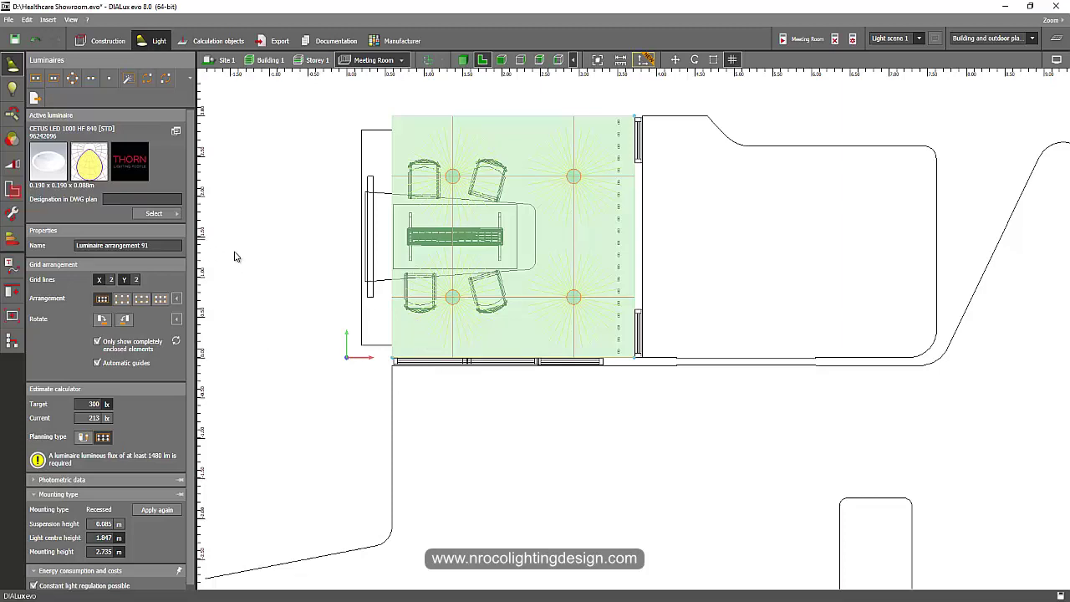
# Step: Reapply the Cetus arrangement's recessed mounting and move its upper pair of downlights closer to the Meeting Room's upper wall
pyautogui.click(156, 509)
pyautogui.moveTo(425, 156); pyautogui.dragTo(594, 199)
pyautogui.rightClick(574, 176)
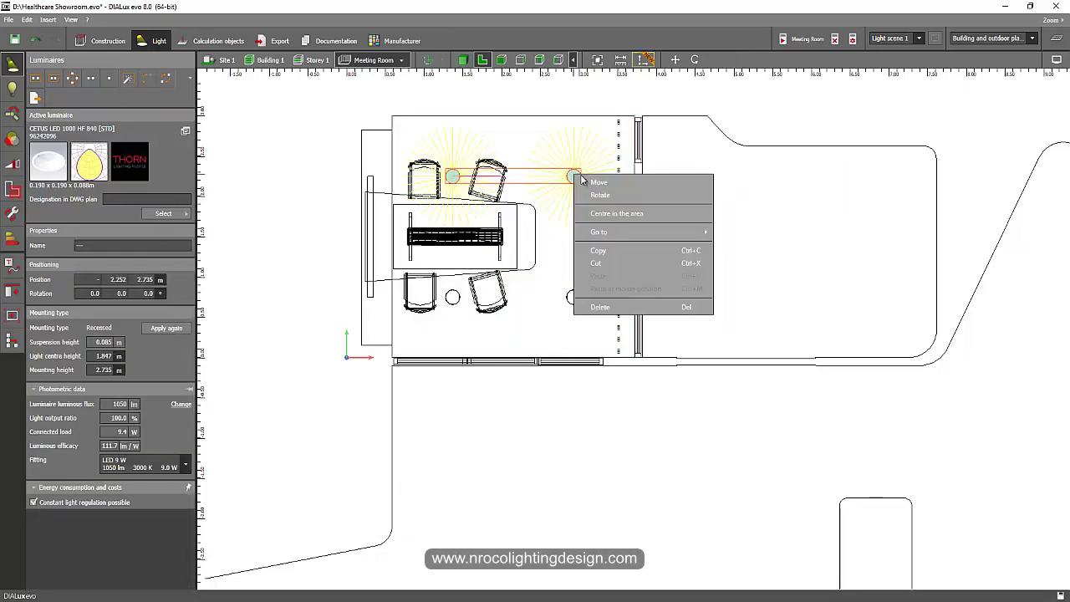
pyautogui.click(532, 112)
pyautogui.moveTo(511, 115); pyautogui.dragTo(509, 80)
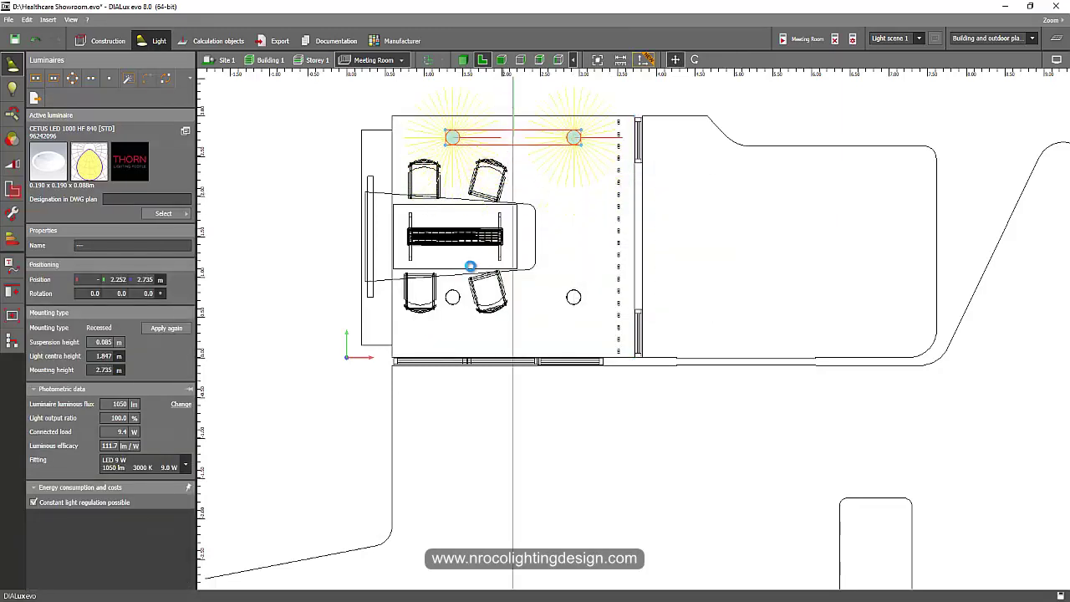
# Step: Remove the four Cetus LED downlights from the Meeting Room plan
pyautogui.moveTo(442, 287); pyautogui.dragTo(591, 333)
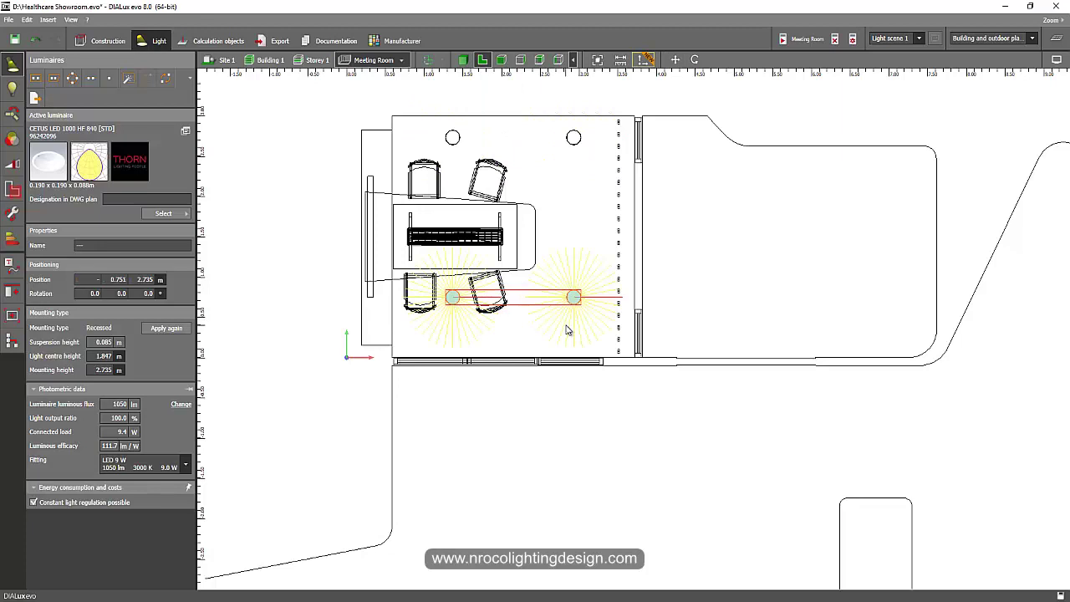
pyautogui.click(548, 424)
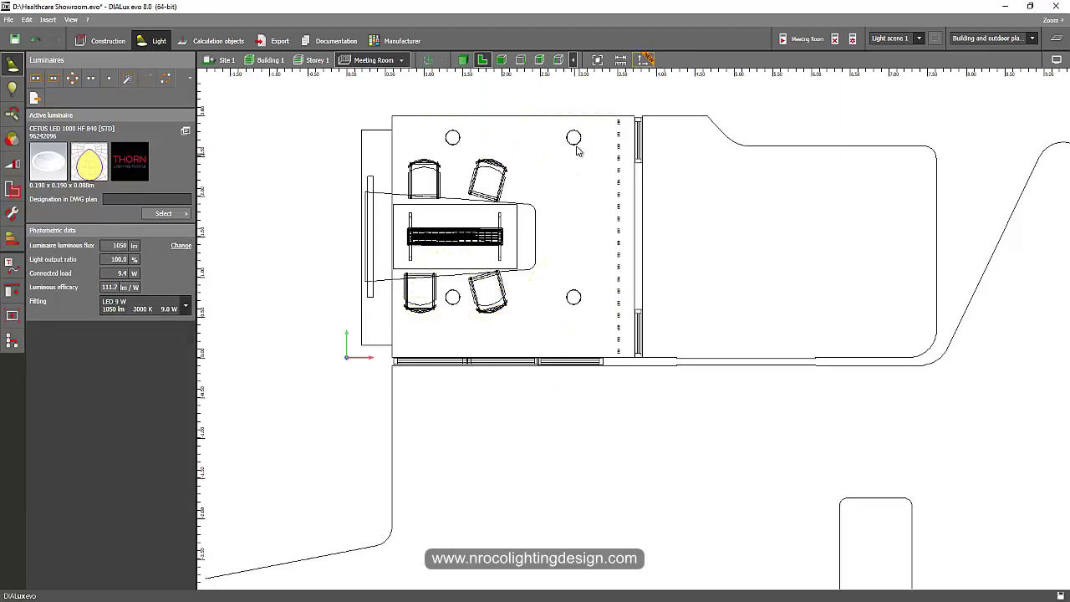
pyautogui.click(576, 147)
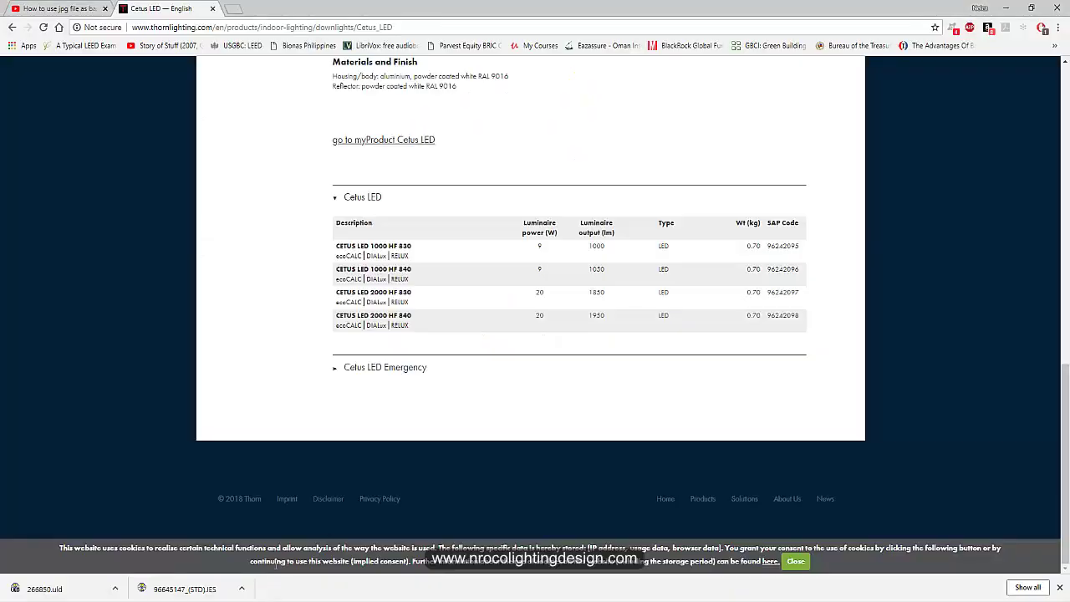
# Step: Switch back to the Thorn website in Chrome and open the Chalice downlight's product tables
pyautogui.scroll(5, 318, 327)
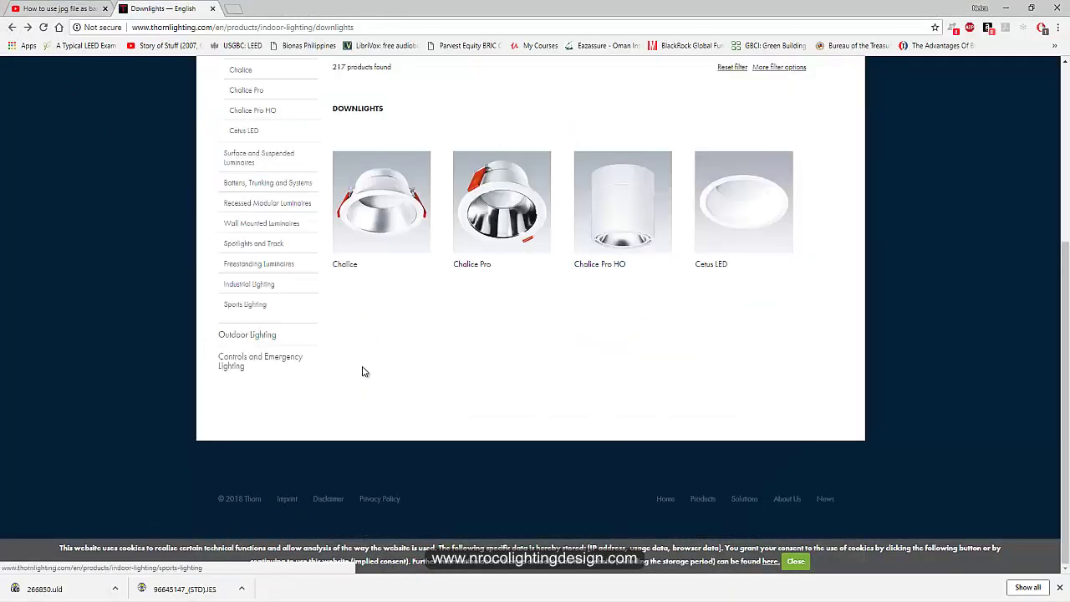
pyautogui.click(373, 217)
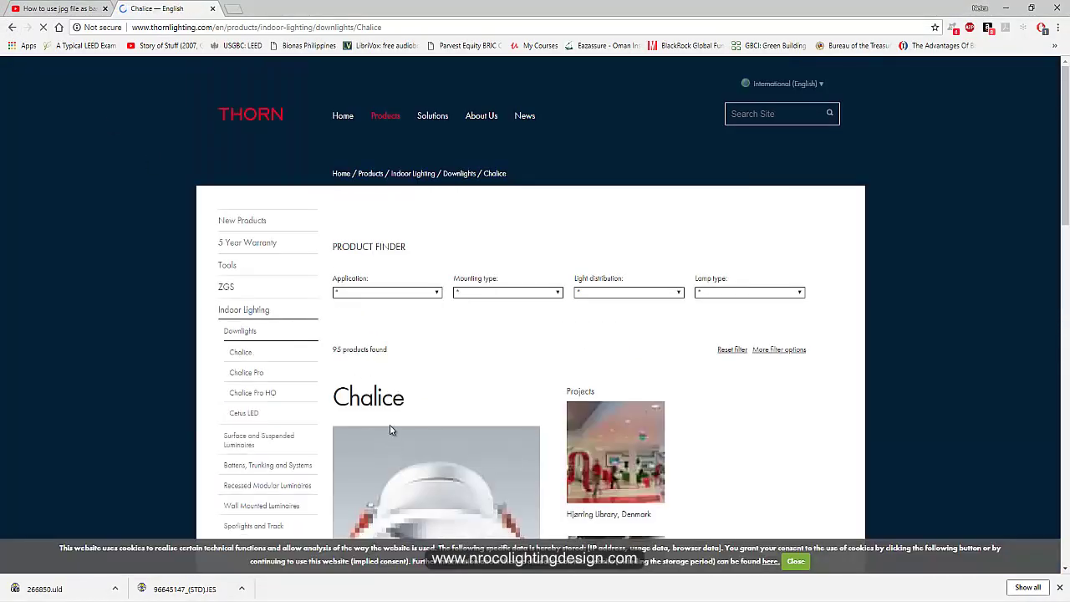
pyautogui.scroll(-10, 389, 444)
pyautogui.scroll(-3, 382, 454)
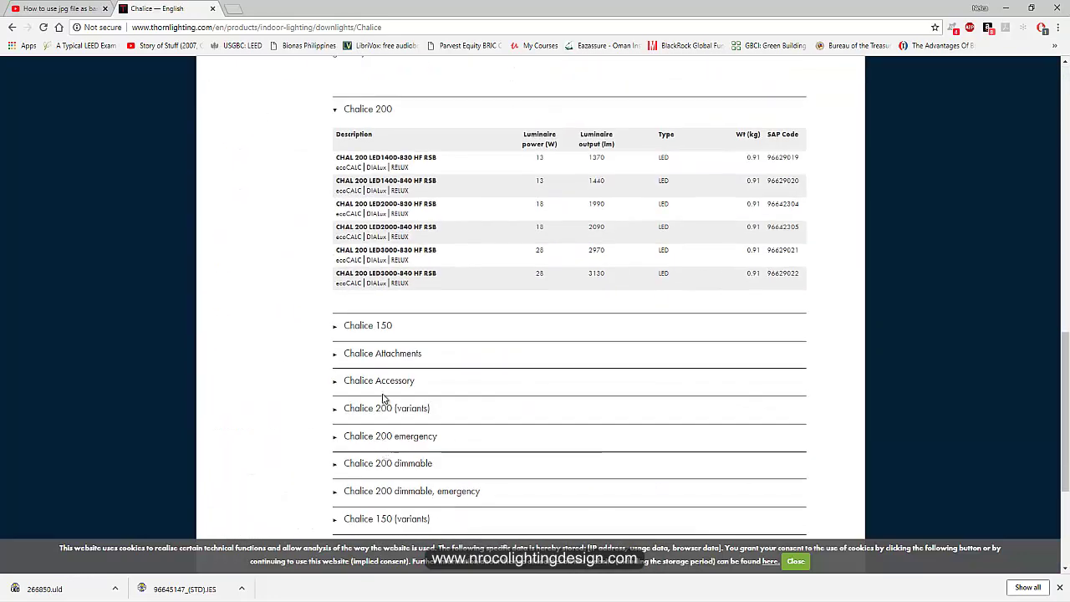
# Step: Save the DIALux file of the Chalice 150 model CHAL 150 LED1400-840 HF RSB to the Desktop and load it into DIALux evo
pyautogui.click(366, 326)
pyautogui.scroll(-2, 359, 357)
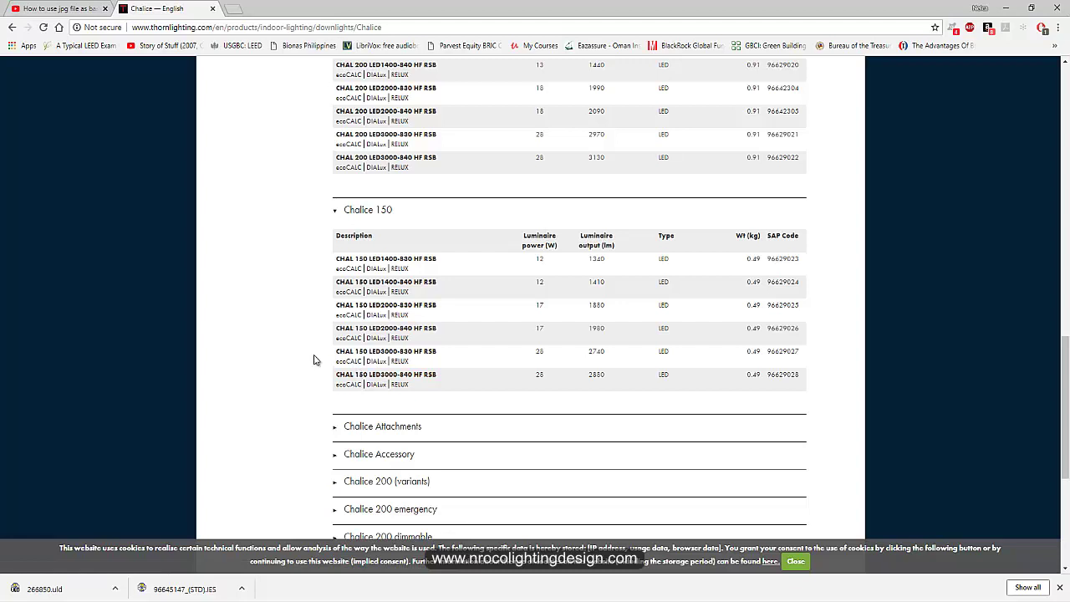
pyautogui.click(378, 304)
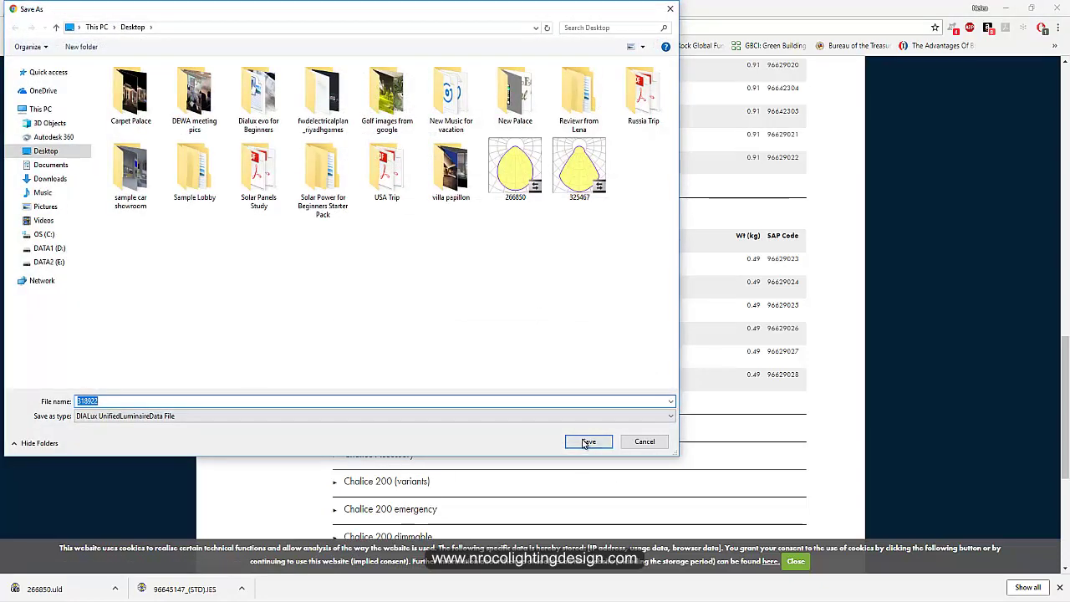
pyautogui.click(586, 439)
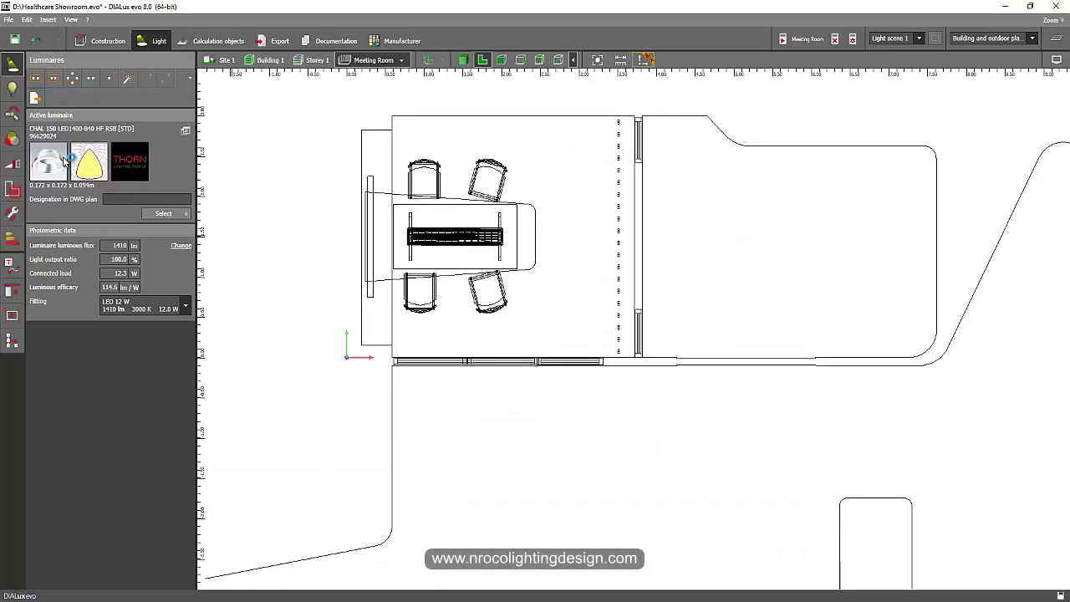
# Step: Draw a 2 × 2 rectangular arrangement of CHAL 150 LED1400-840 HF RSB downlights covering the Meeting Room
pyautogui.click(34, 98)
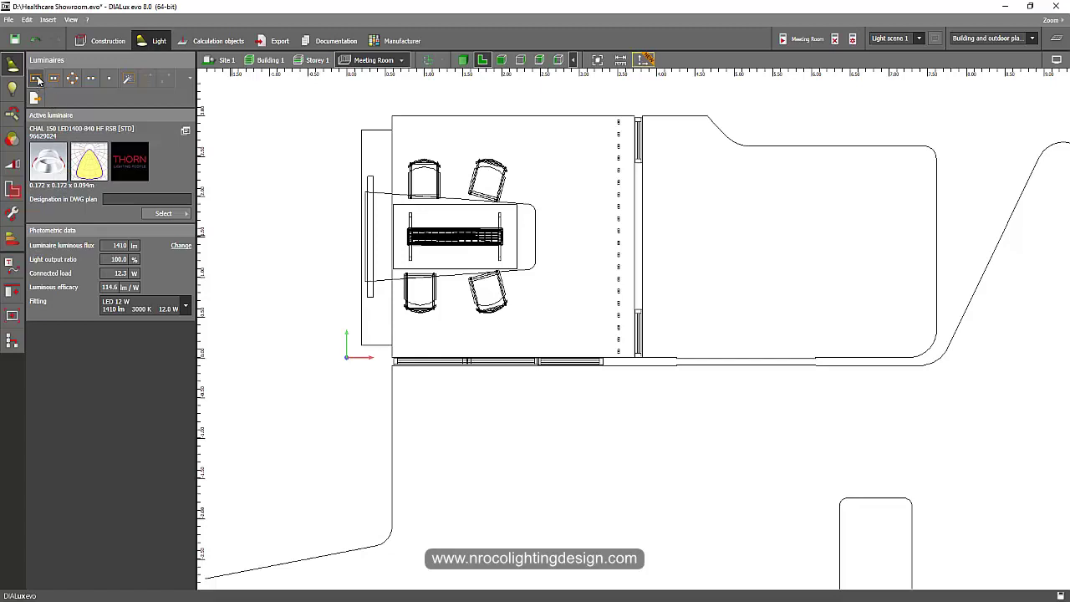
pyautogui.click(393, 117)
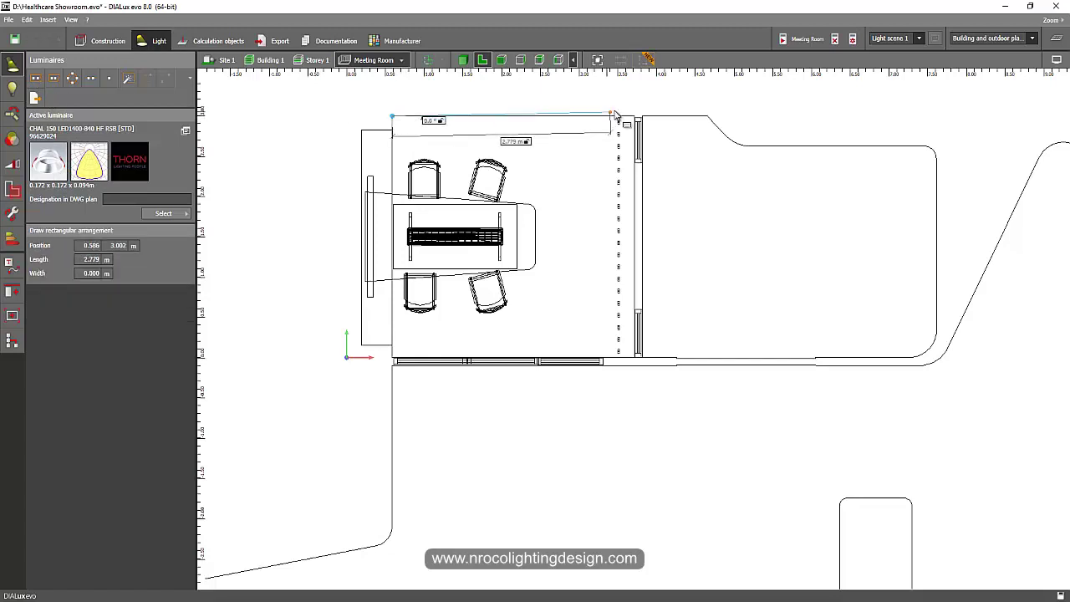
pyautogui.click(620, 360)
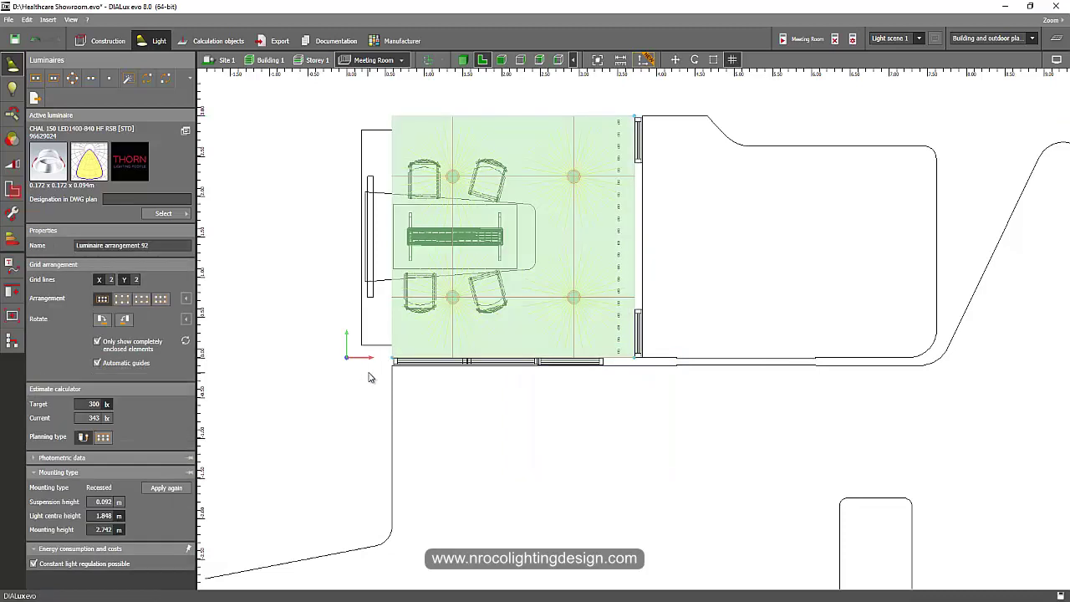
# Step: Move the upper pair of Chalice downlights closer to the Meeting Room's upper wall
pyautogui.click(574, 186)
pyautogui.rightClick(575, 178)
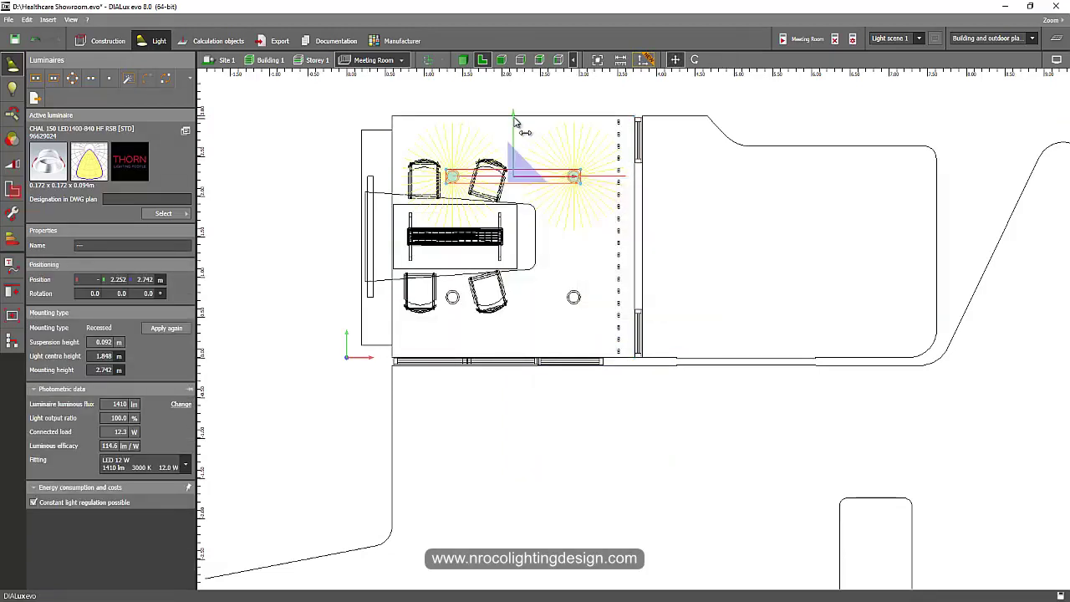
pyautogui.moveTo(516, 133); pyautogui.dragTo(517, 88)
# Step: Move the lower pair of Chalice downlights closer to the Meeting Room's lower wall, roughly mirroring the upper pair's spacing
pyautogui.moveTo(442, 288)
pyautogui.mouseDown()
pyautogui.moveTo(567, 311)
pyautogui.moveTo(590, 332)
pyautogui.mouseUp()
pyautogui.rightClick(575, 298)
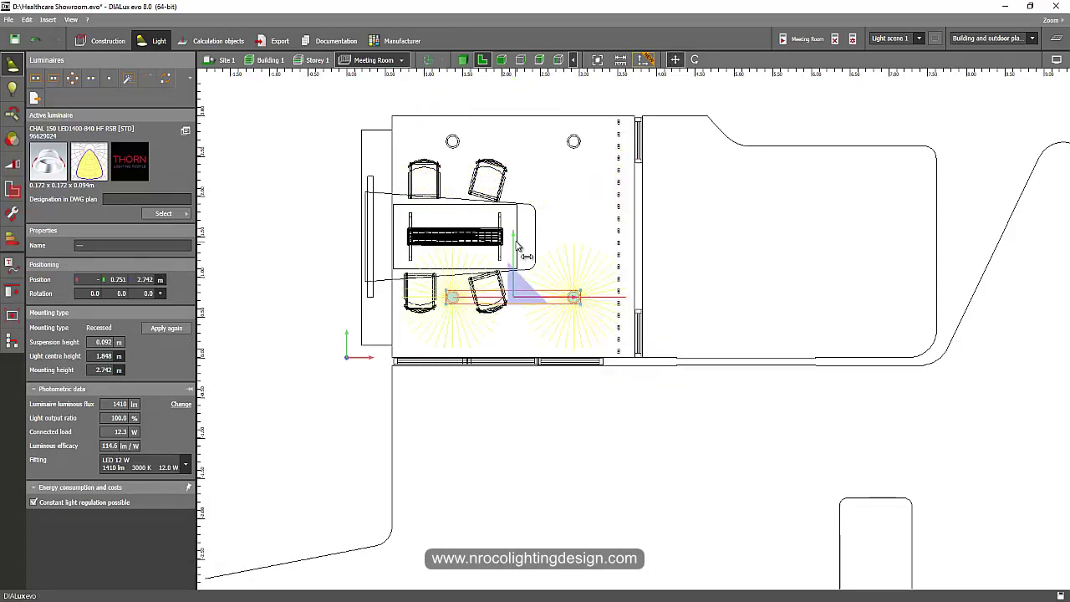
pyautogui.moveTo(516, 263); pyautogui.dragTo(521, 276)
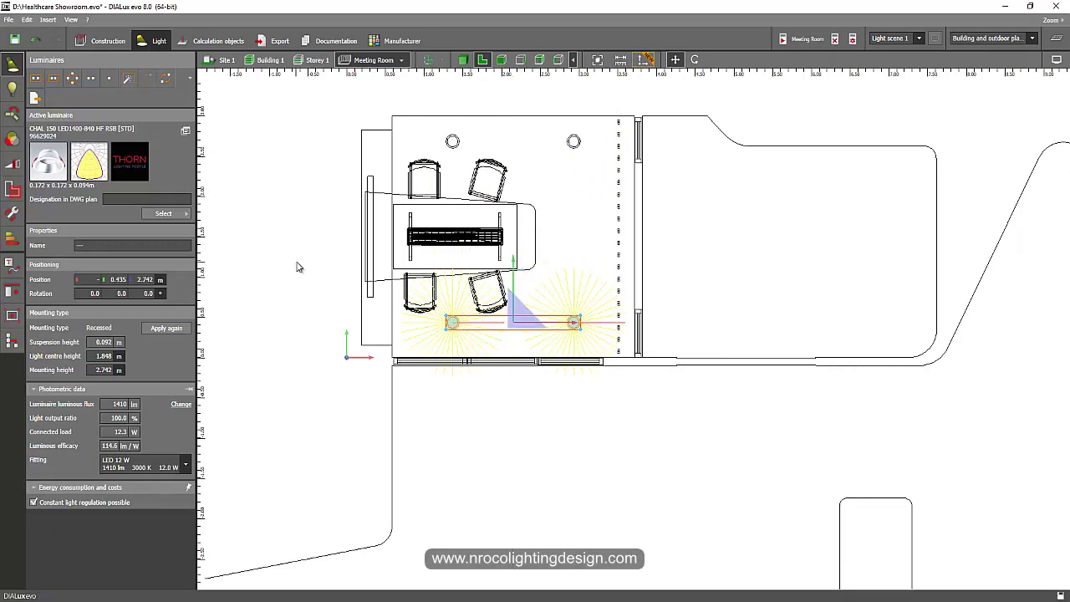
pyautogui.click(296, 266)
pyautogui.moveTo(443, 319); pyautogui.dragTo(577, 341)
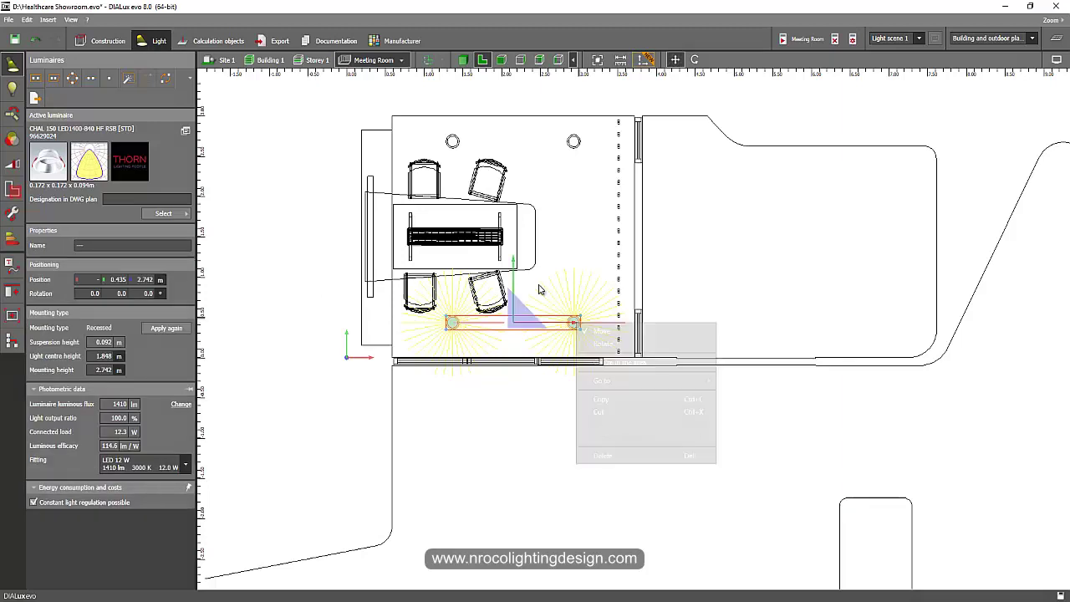
pyautogui.moveTo(516, 270); pyautogui.dragTo(517, 274)
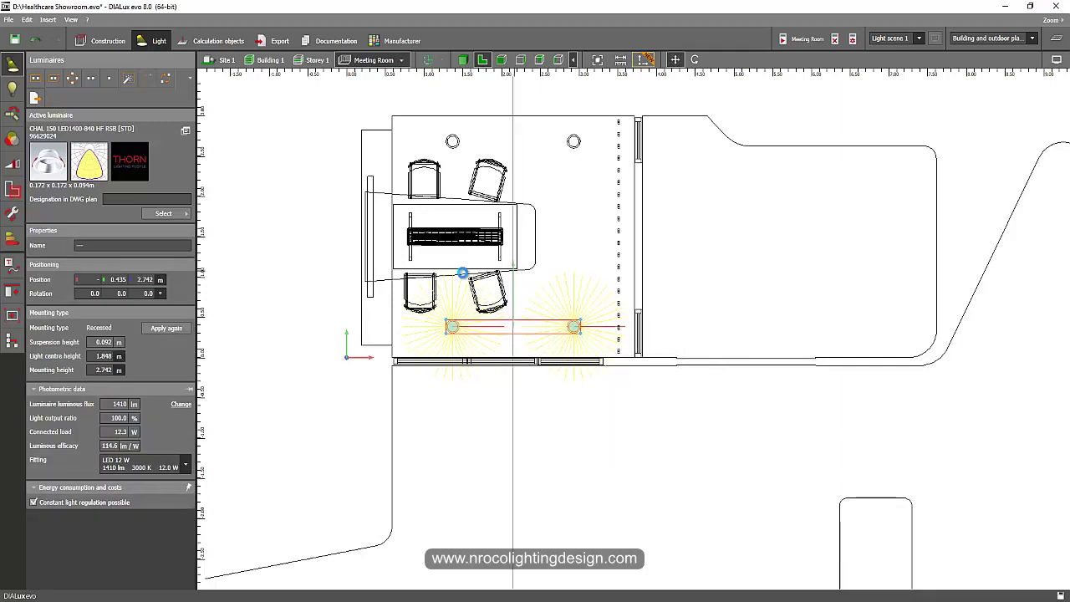
pyautogui.click(318, 269)
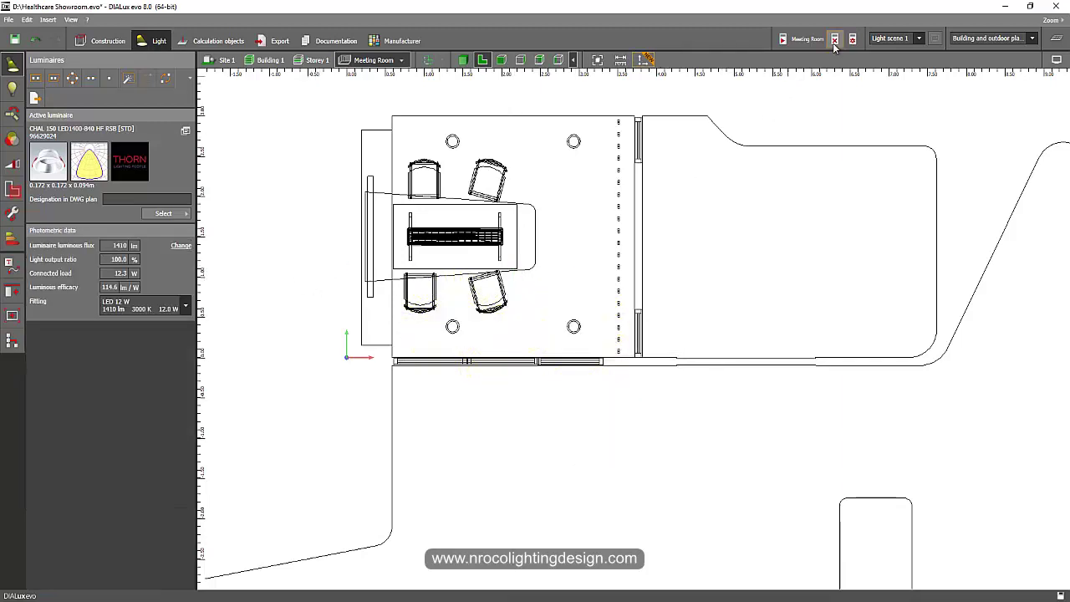
# Step: Recalculate the Meeting Room and examine the downlights' effect on the walls, ceiling and working plane in the 3D view
pyautogui.click(800, 40)
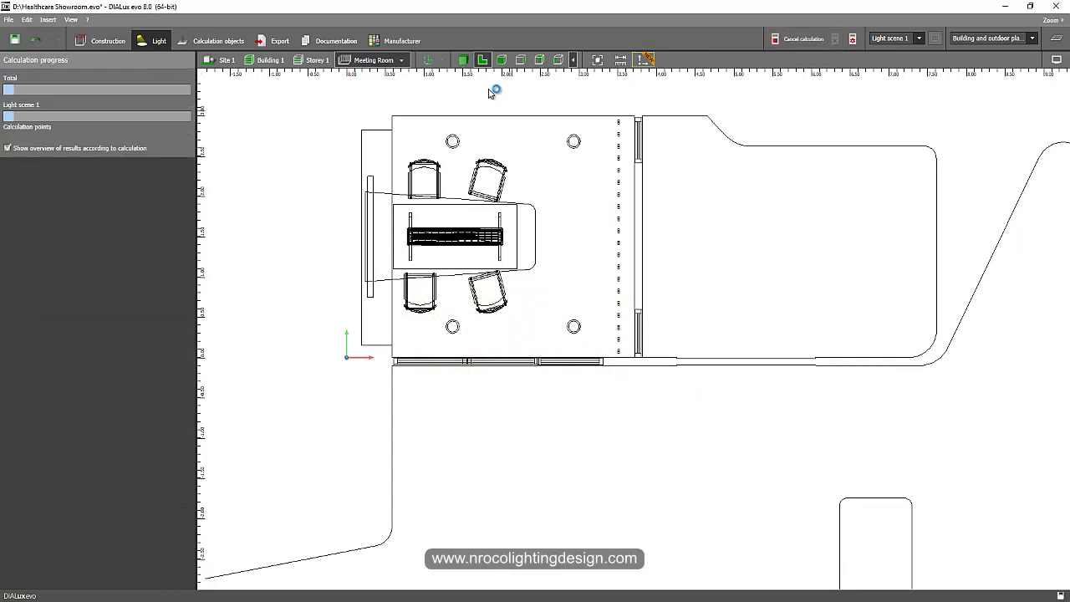
pyautogui.click(464, 61)
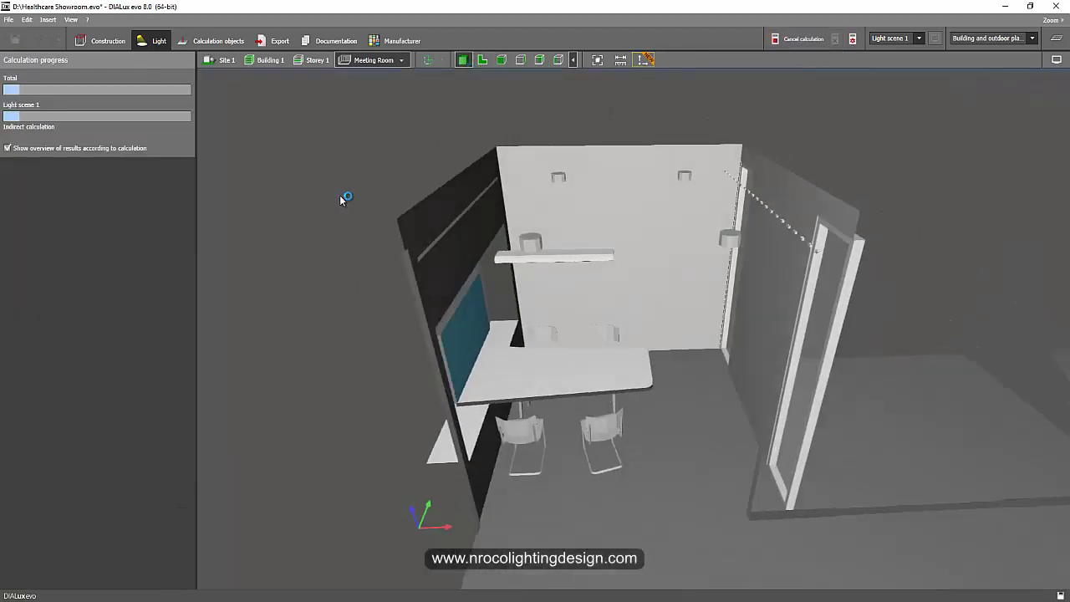
pyautogui.moveTo(557, 346); pyautogui.dragTo(539, 321, button='right')
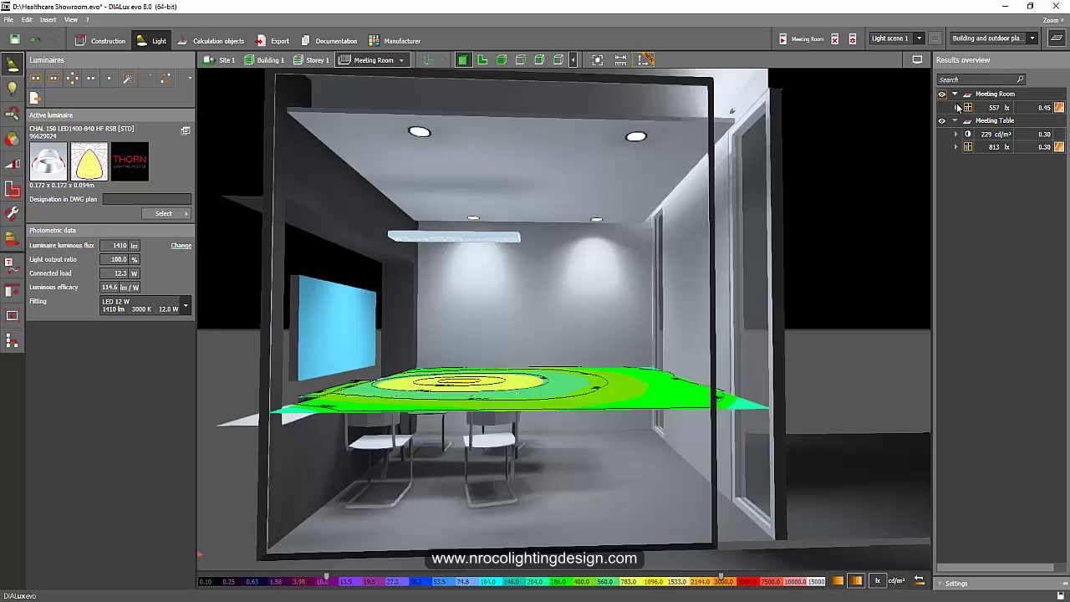
pyautogui.moveTo(718, 201); pyautogui.dragTo(677, 215, button='right')
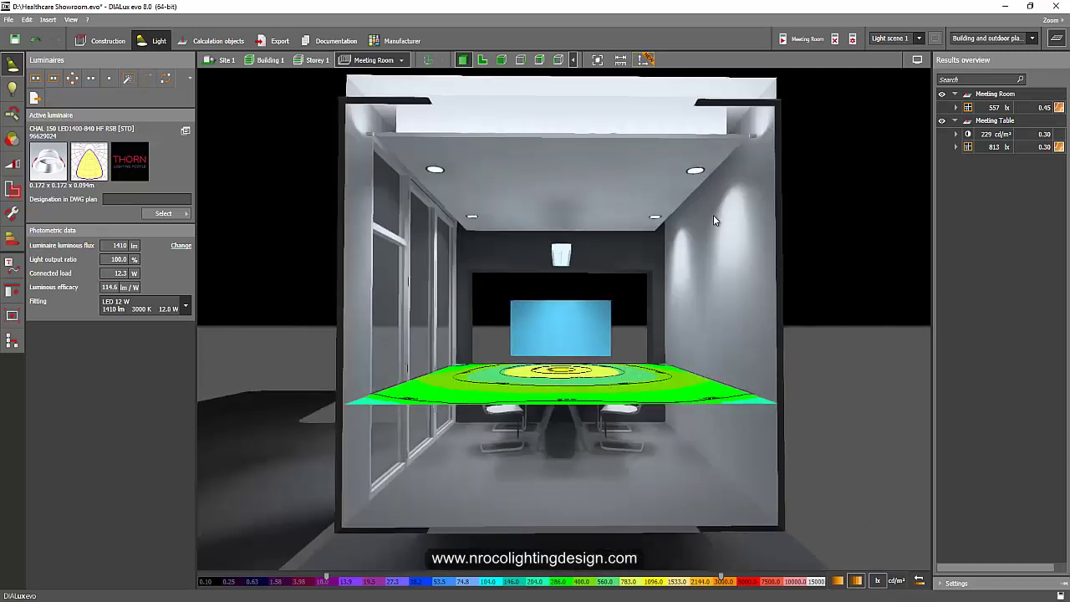
pyautogui.moveTo(470, 256); pyautogui.dragTo(458, 263, button='right')
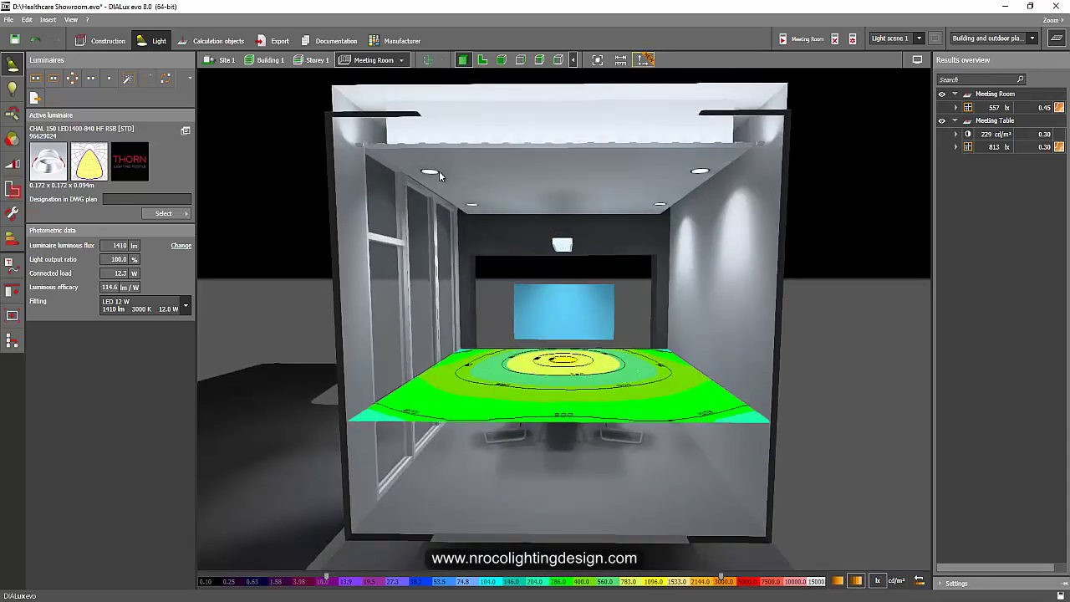
# Step: Examine the calculated Meeting Room in 3D, including within Storey 1, and return to the room's own view
pyautogui.moveTo(439, 175); pyautogui.dragTo(444, 265, button='right')
pyautogui.moveTo(446, 328); pyautogui.dragTo(417, 312, button='right')
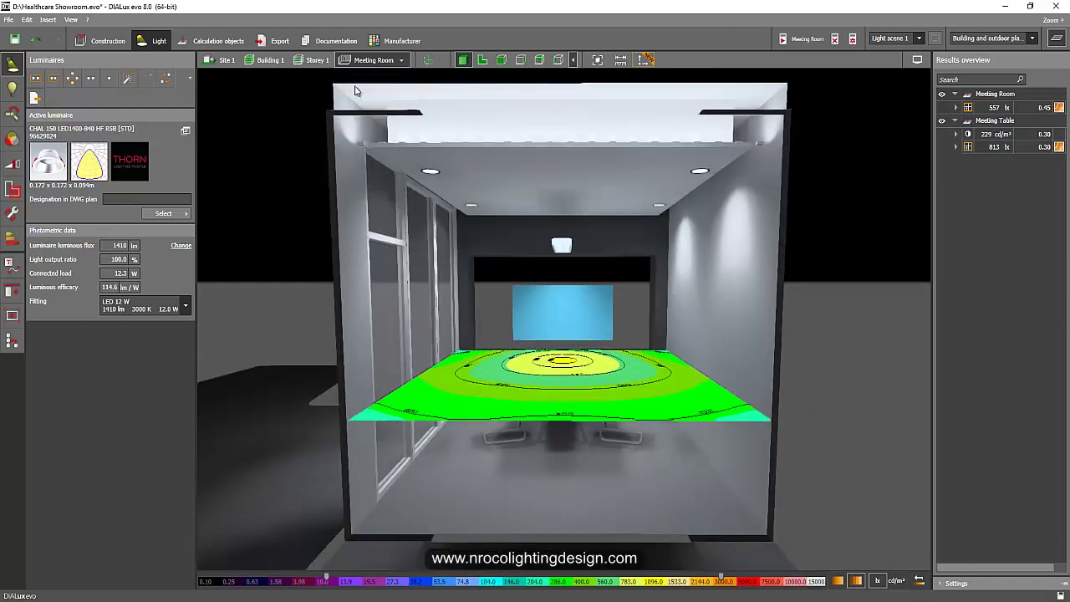
pyautogui.click(314, 60)
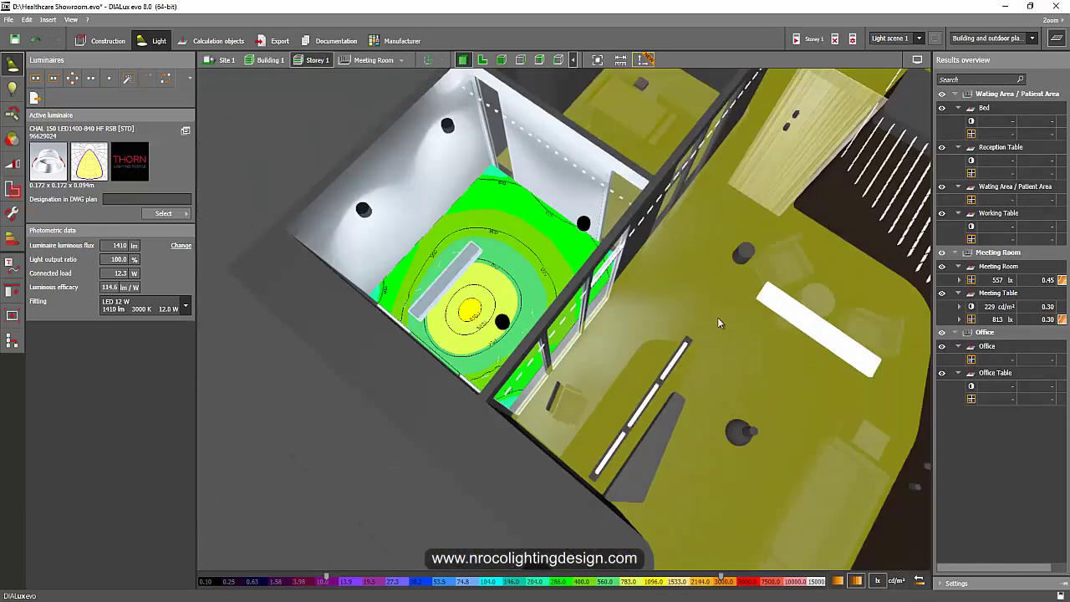
pyautogui.moveTo(614, 335); pyautogui.dragTo(594, 362, button='right')
pyautogui.scroll(1, 472, 217)
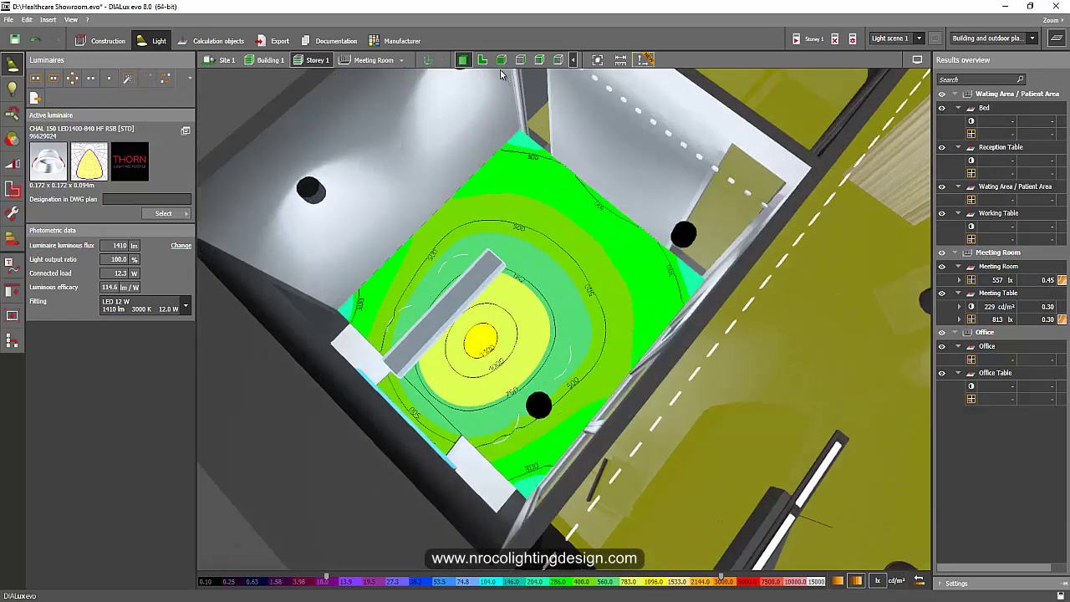
pyautogui.click(373, 60)
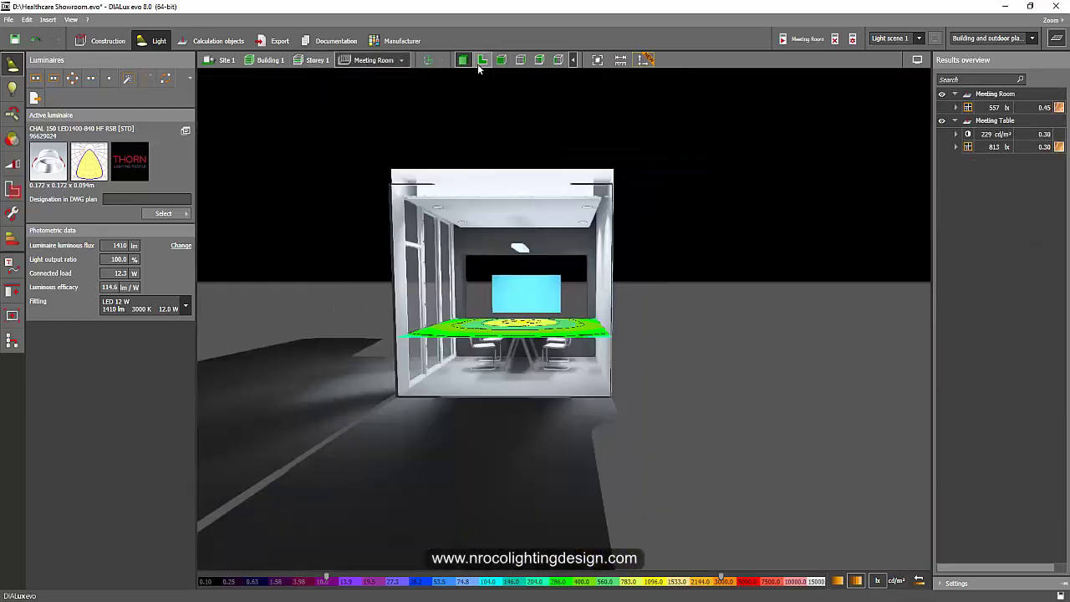
# Step: In the floor plan, set the Meeting Room's Chalice downlight arrangement to 2 X grid lines and 1 Y grid line
pyautogui.click(480, 62)
pyautogui.click(1057, 38)
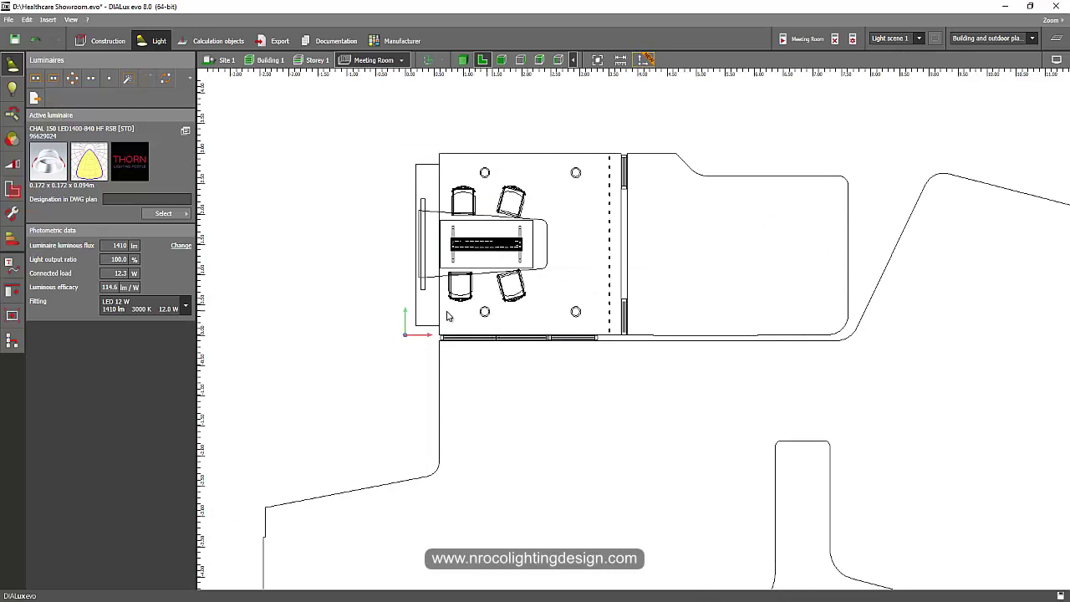
pyautogui.click(447, 317)
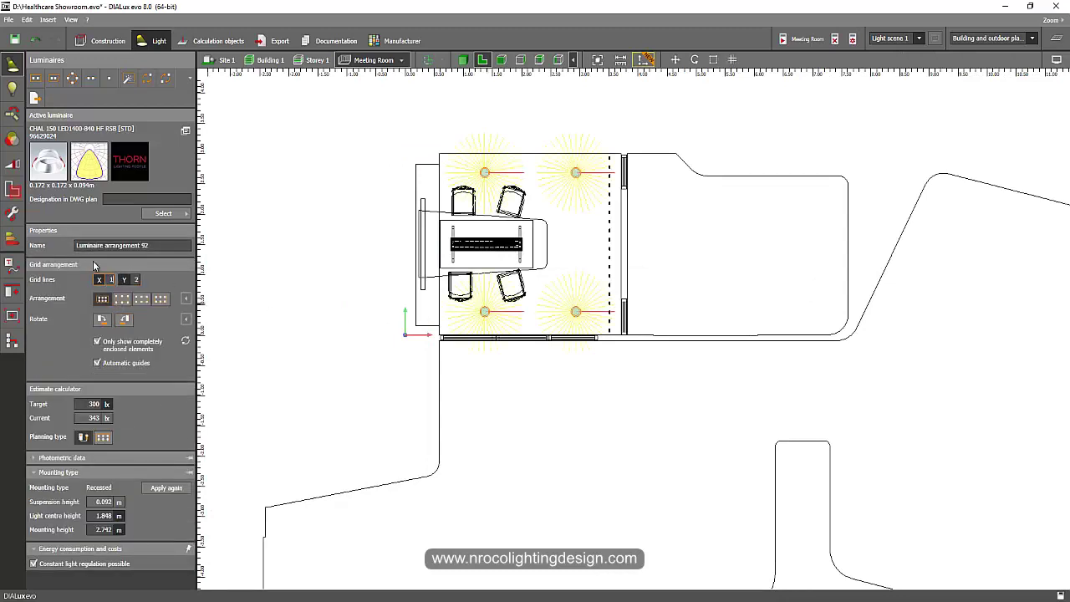
pyautogui.press('Return')
pyautogui.write('2')
pyautogui.press('Return')
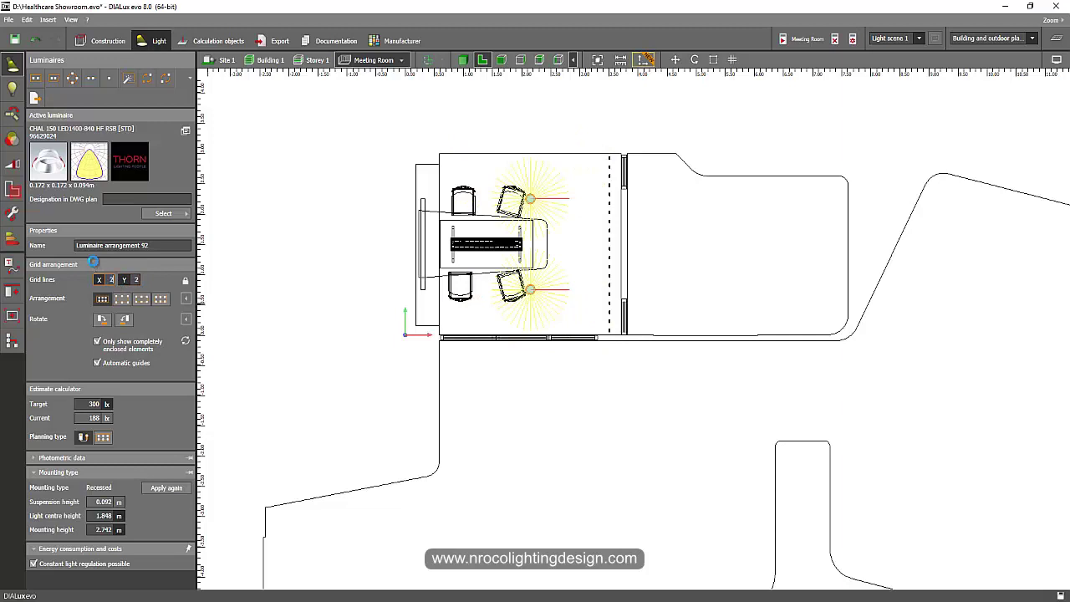
pyautogui.click(136, 280)
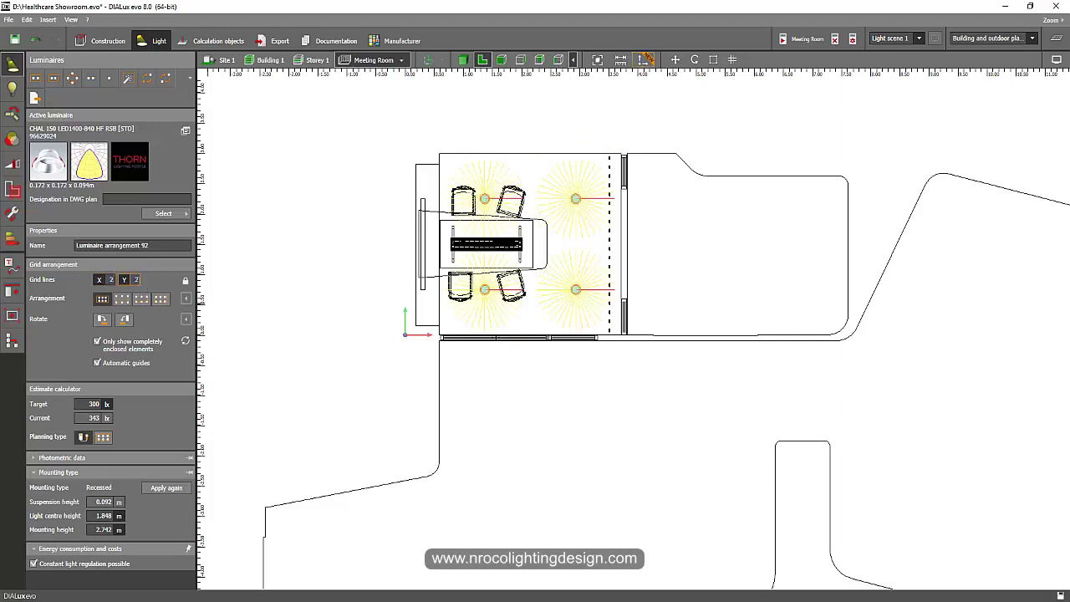
pyautogui.press('Return')
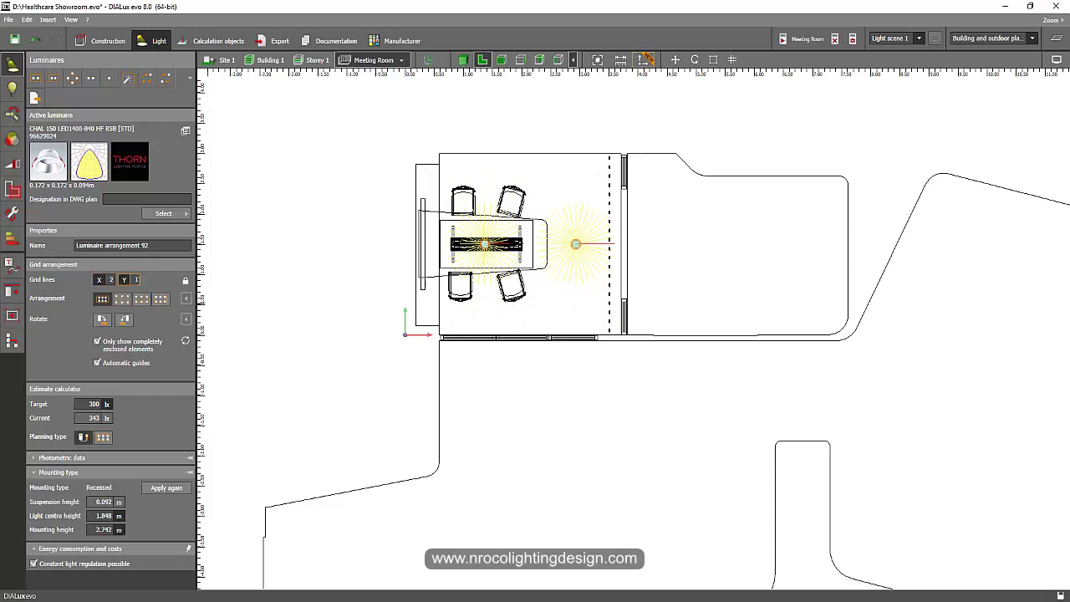
# Step: Move the single row of two Chalice downlights close to the Meeting Room's upper wall
pyautogui.rightClick(577, 244)
pyautogui.click(594, 252)
pyautogui.moveTo(531, 177); pyautogui.dragTo(533, 106)
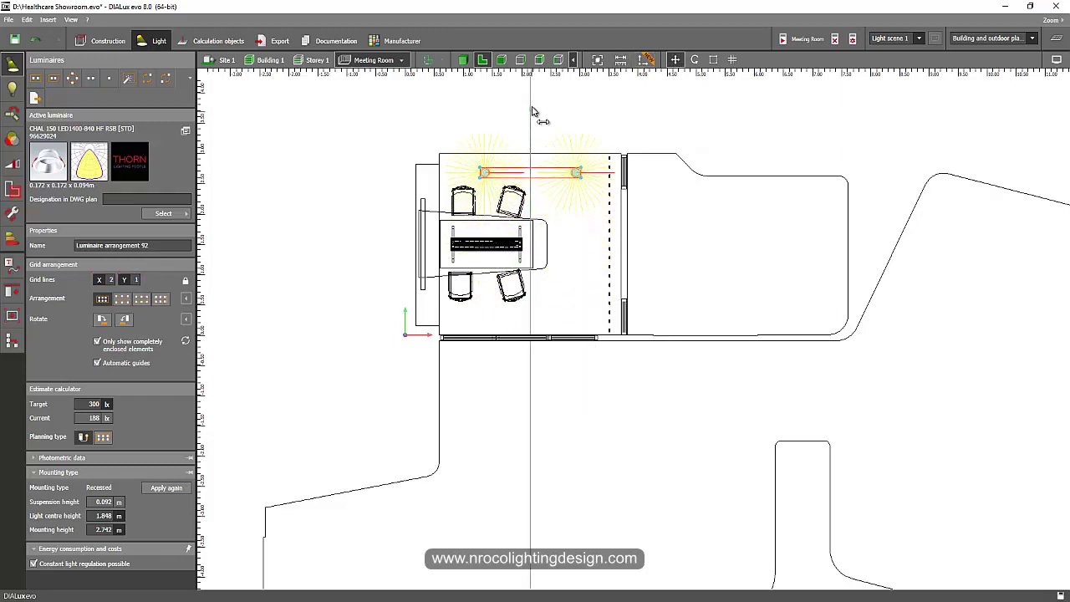
# Step: Recalculate the Meeting Room and examine the wall and working plane lighting in 3D with the two-downlight row
pyautogui.click(834, 40)
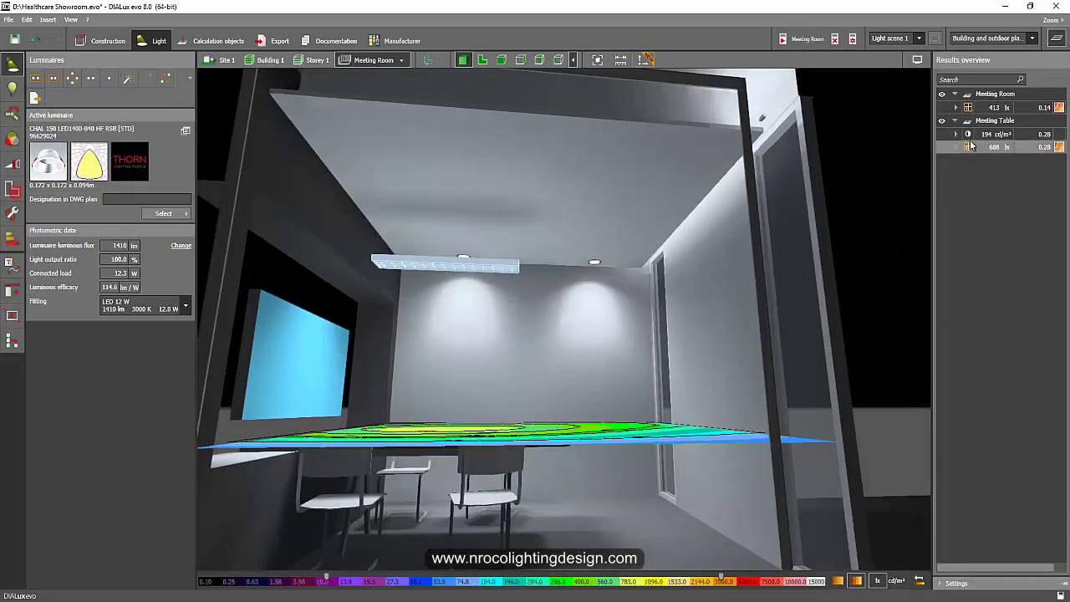
pyautogui.moveTo(715, 264); pyautogui.dragTo(504, 299, button='middle')
pyautogui.moveTo(444, 366); pyautogui.dragTo(398, 348, button='middle')
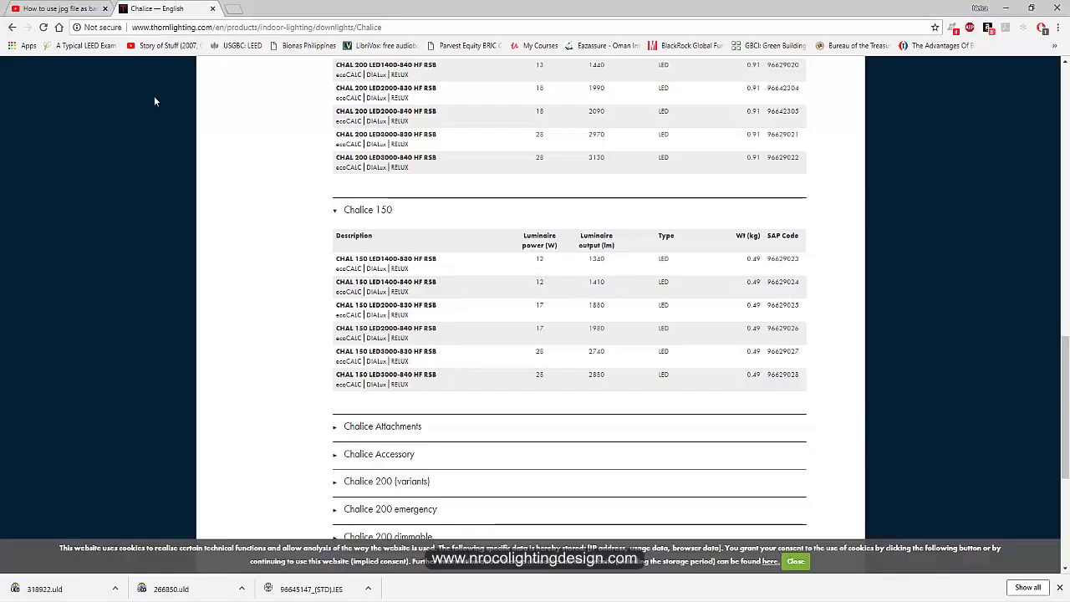
# Step: Check the YouTube video page in the browser, and return to DIALux evo to view the Meeting Room from another angle
pyautogui.click(59, 10)
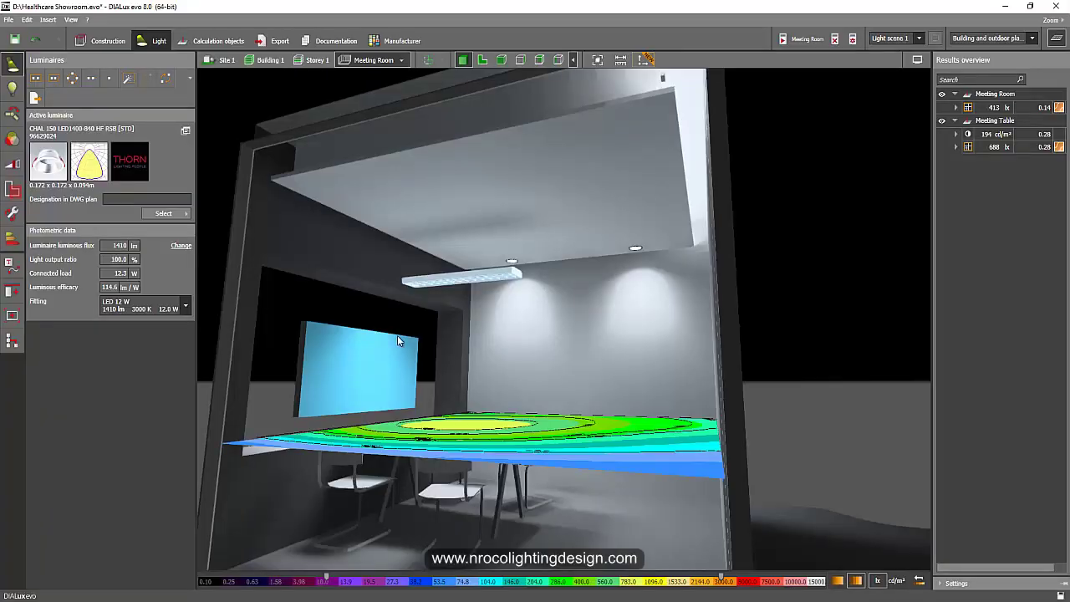
pyautogui.moveTo(397, 335)
pyautogui.mouseDown(button='right')
pyautogui.moveTo(442, 364)
pyautogui.moveTo(392, 348)
pyautogui.mouseUp(button='right')
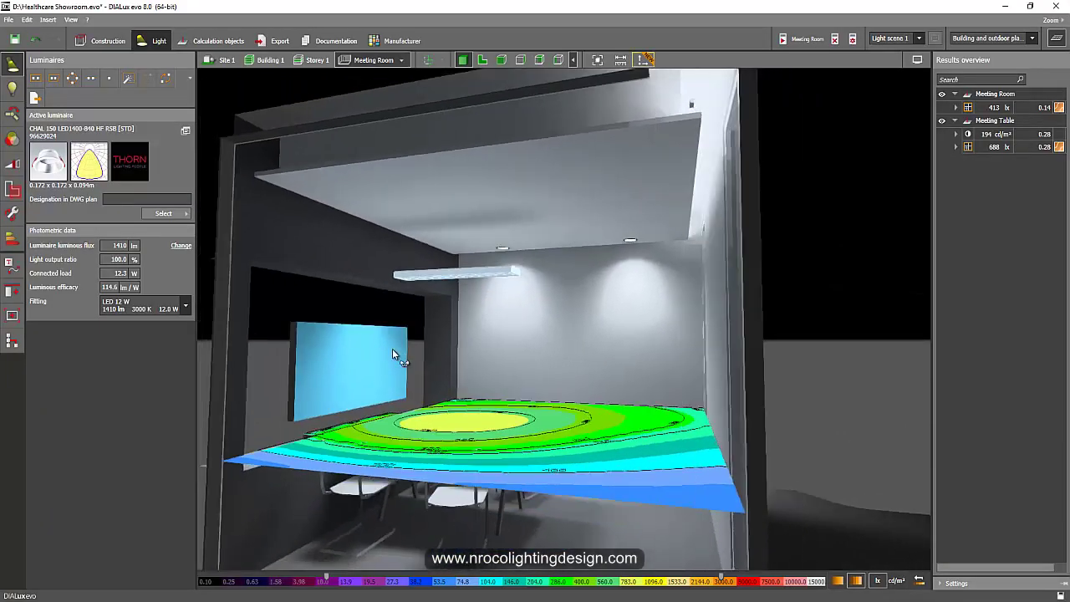
pyautogui.moveTo(392, 349); pyautogui.dragTo(413, 347)
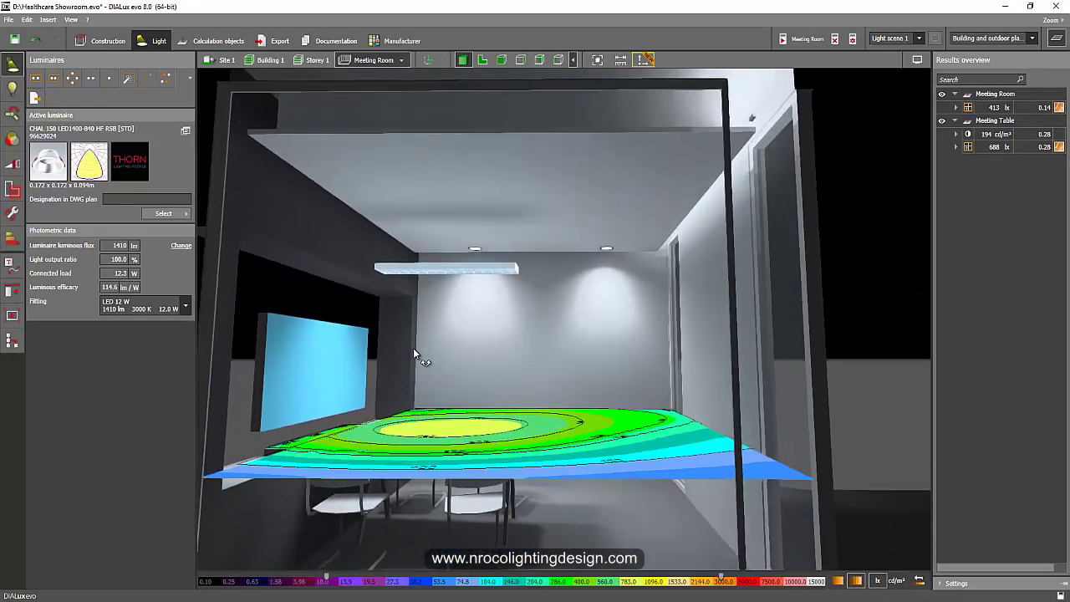
# Step: Inspect the properties of the Chalice downlights and the PUNCH II ECO pendant, including the downlights' photometric data
pyautogui.click(607, 250)
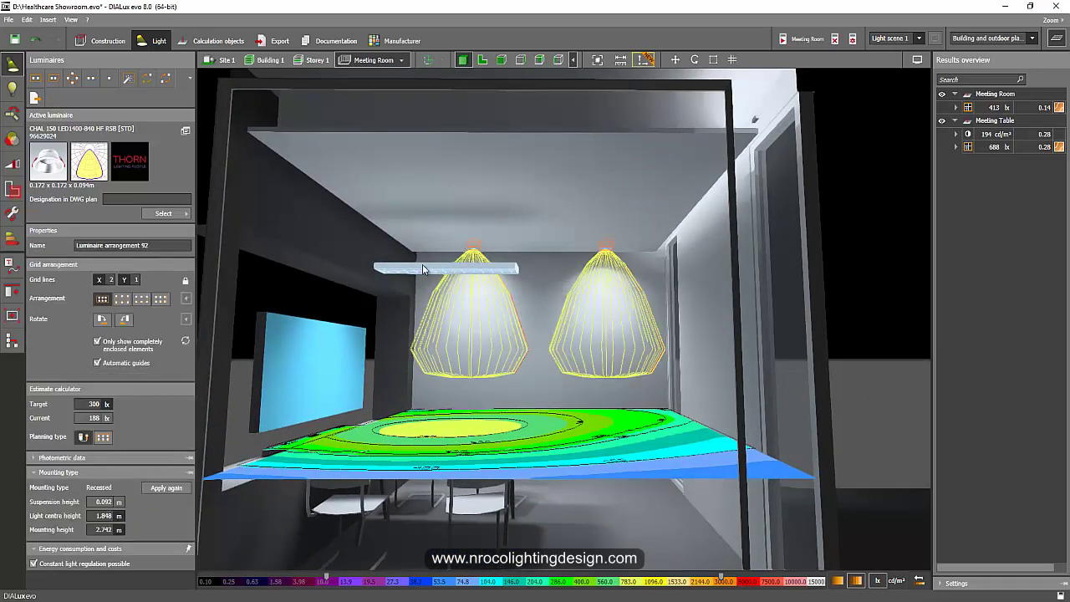
pyautogui.click(423, 268)
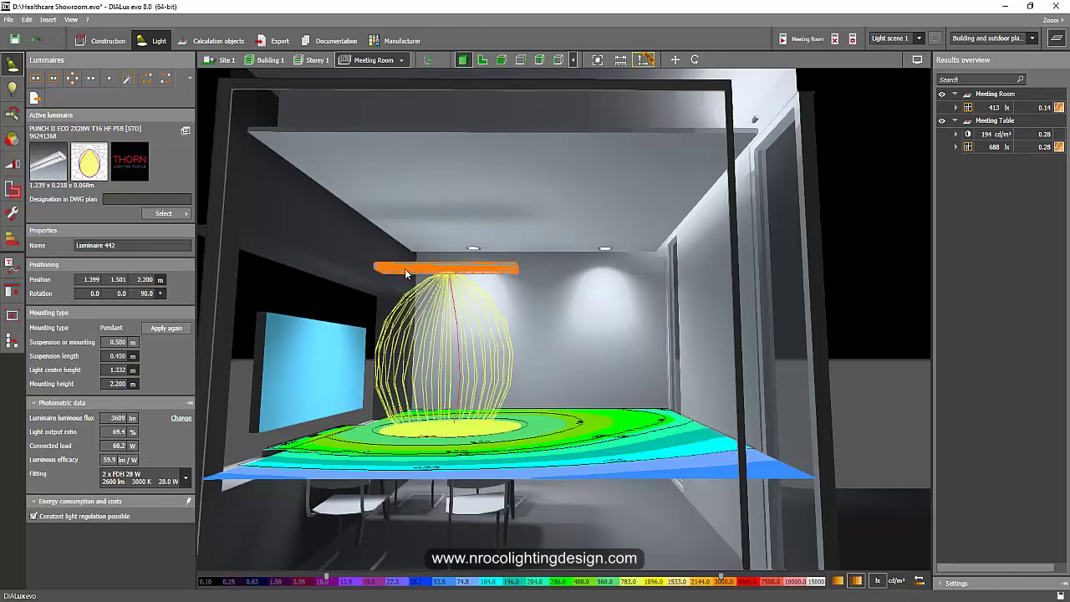
pyautogui.moveTo(409, 315)
pyautogui.mouseDown(button='right')
pyautogui.moveTo(386, 307)
pyautogui.moveTo(410, 310)
pyautogui.mouseUp(button='right')
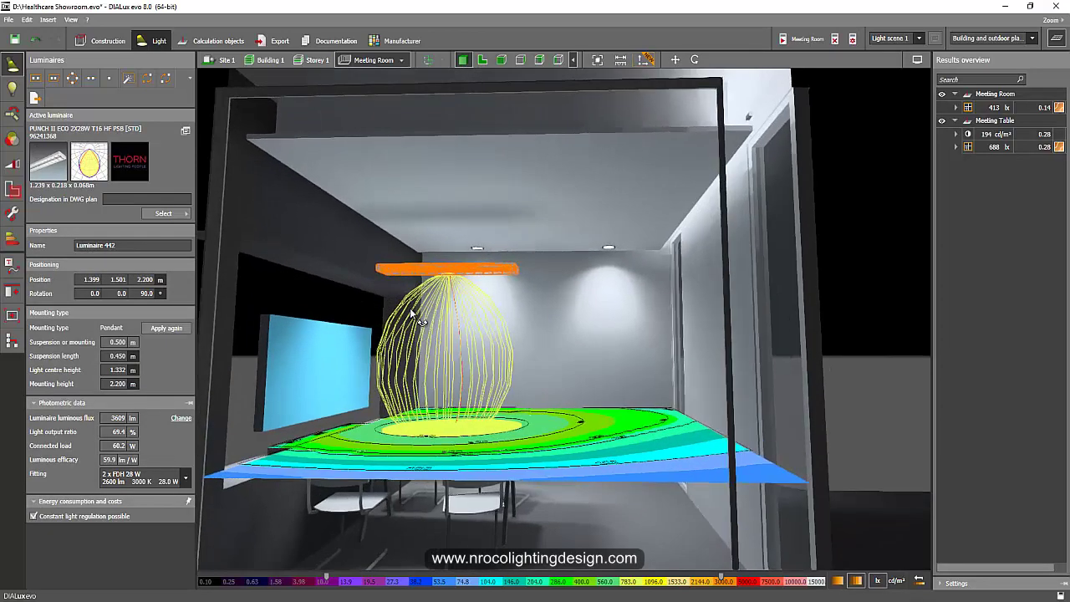
pyautogui.click(609, 248)
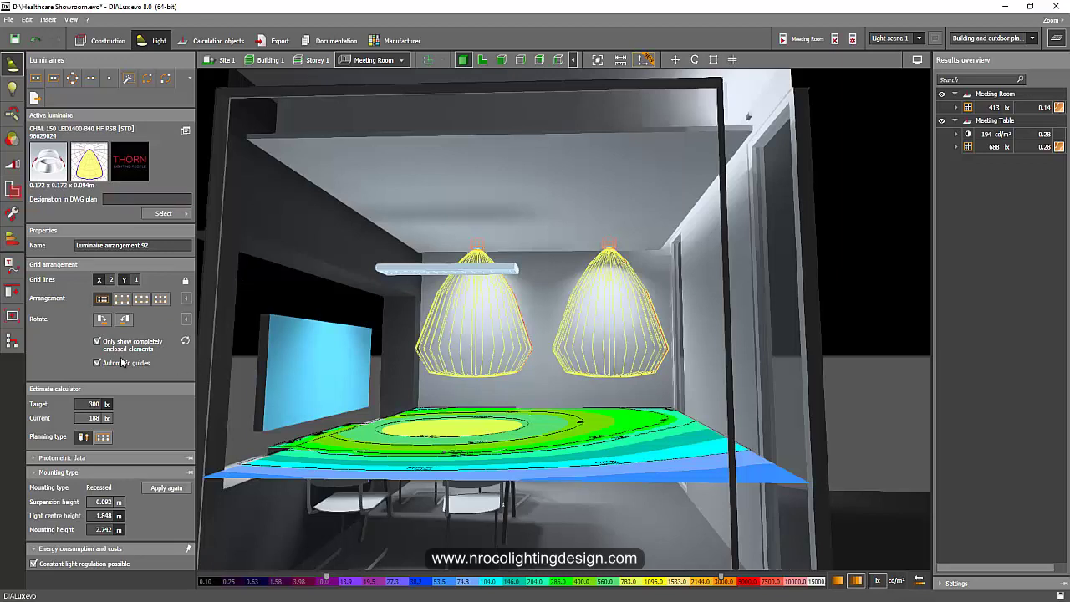
pyautogui.click(35, 460)
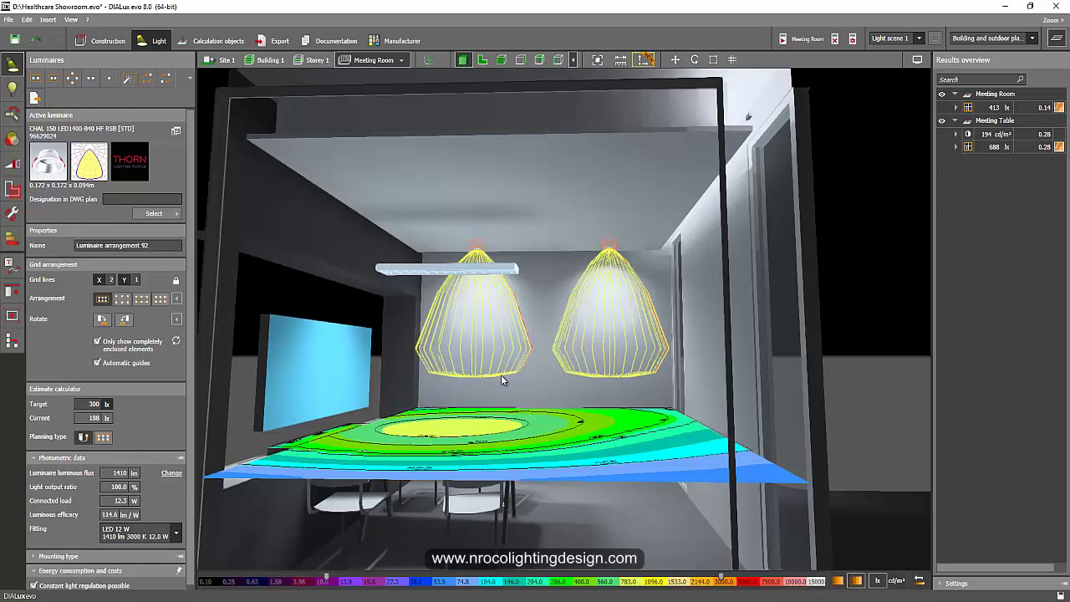
pyautogui.moveTo(500, 375); pyautogui.dragTo(540, 369, button='middle')
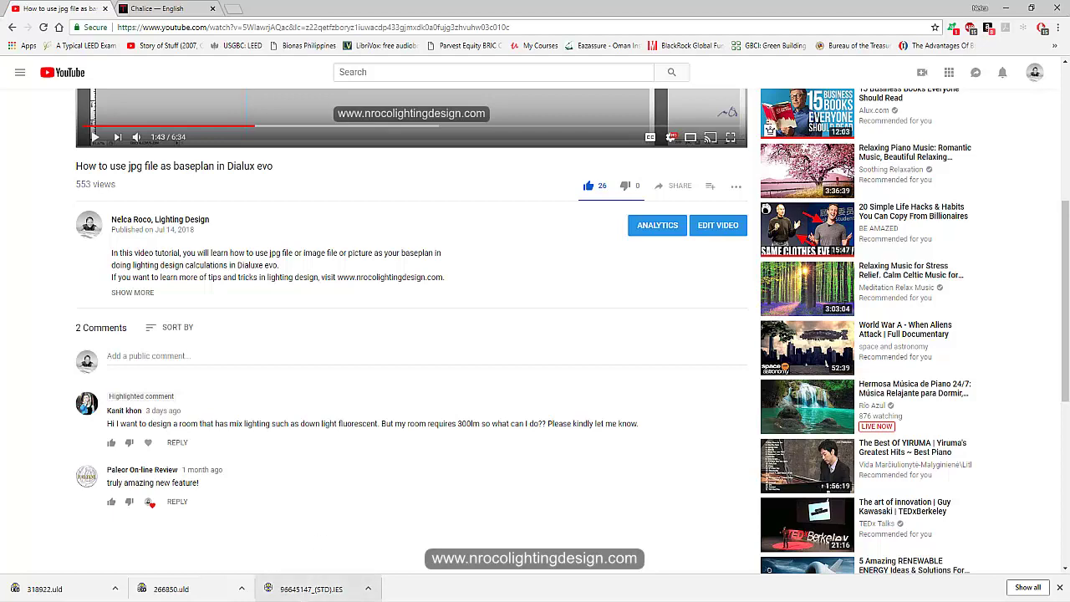
# Step: Return from the YouTube comments to DIALux evo and examine the Meeting Room's ceiling cove and downlights in 3D
pyautogui.click(288, 552)
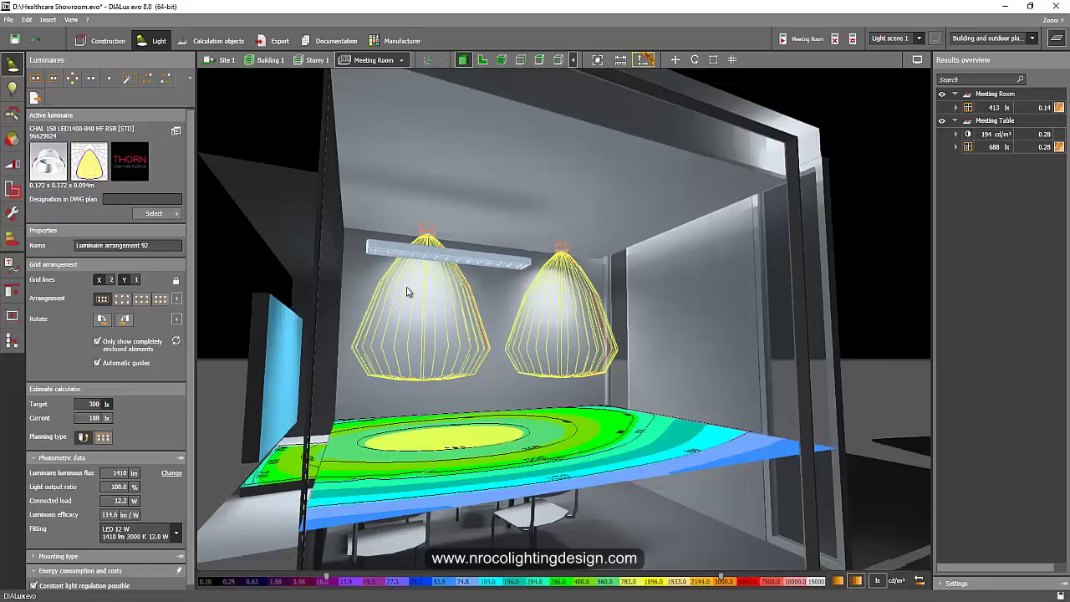
pyautogui.moveTo(517, 355); pyautogui.dragTo(491, 369, button='right')
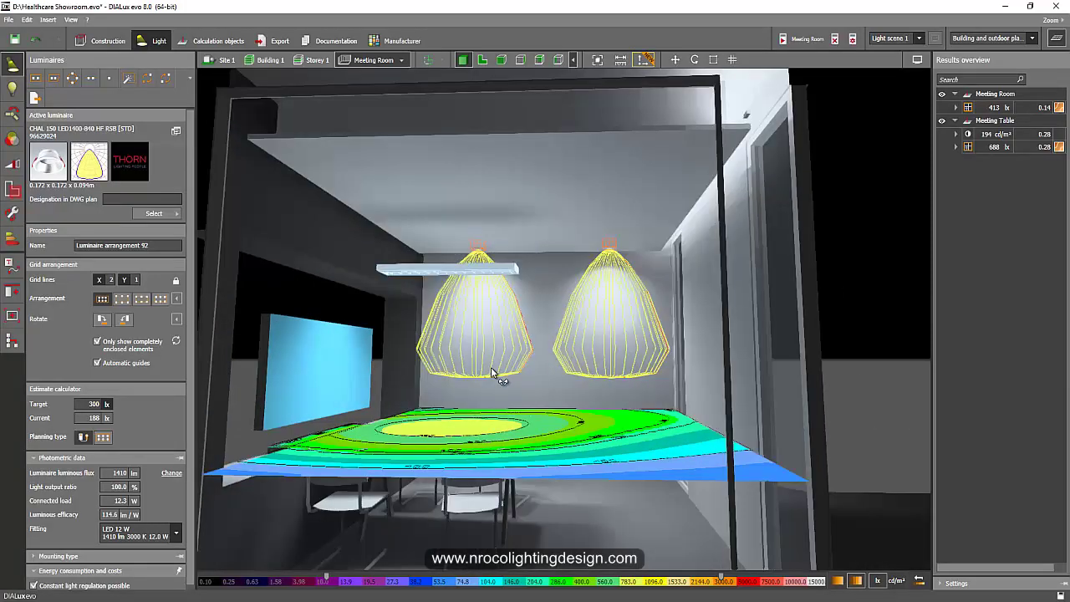
pyautogui.click(861, 286)
pyautogui.moveTo(464, 302); pyautogui.dragTo(652, 281, button='right')
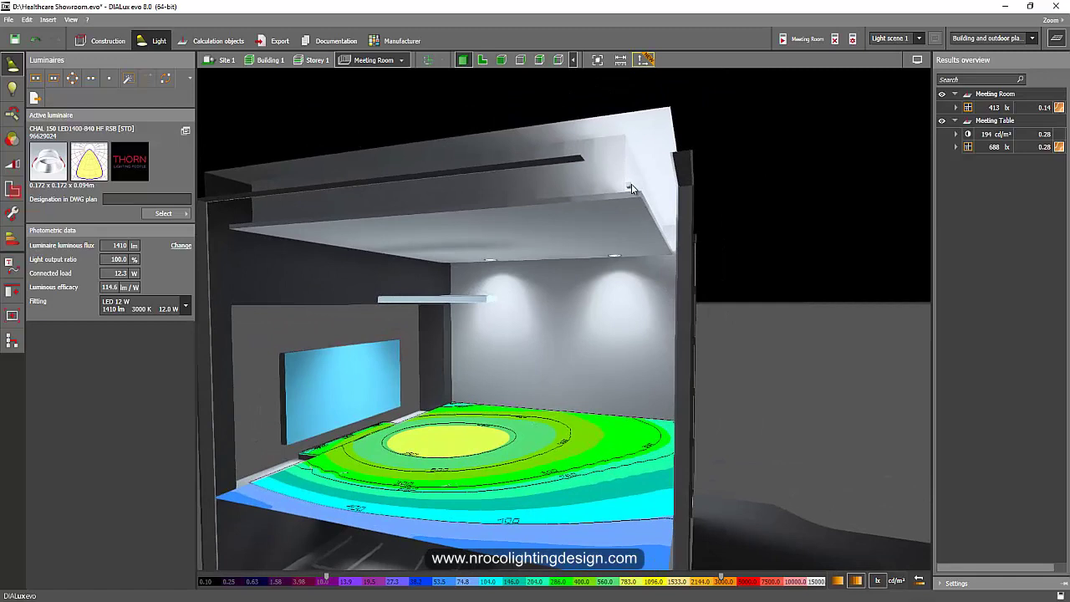
# Step: Compare the cove LED strip, Chalice downlights and table pendant by selecting each and viewing their light distributions in the Meeting Room
pyautogui.click(714, 227)
pyautogui.click(608, 275)
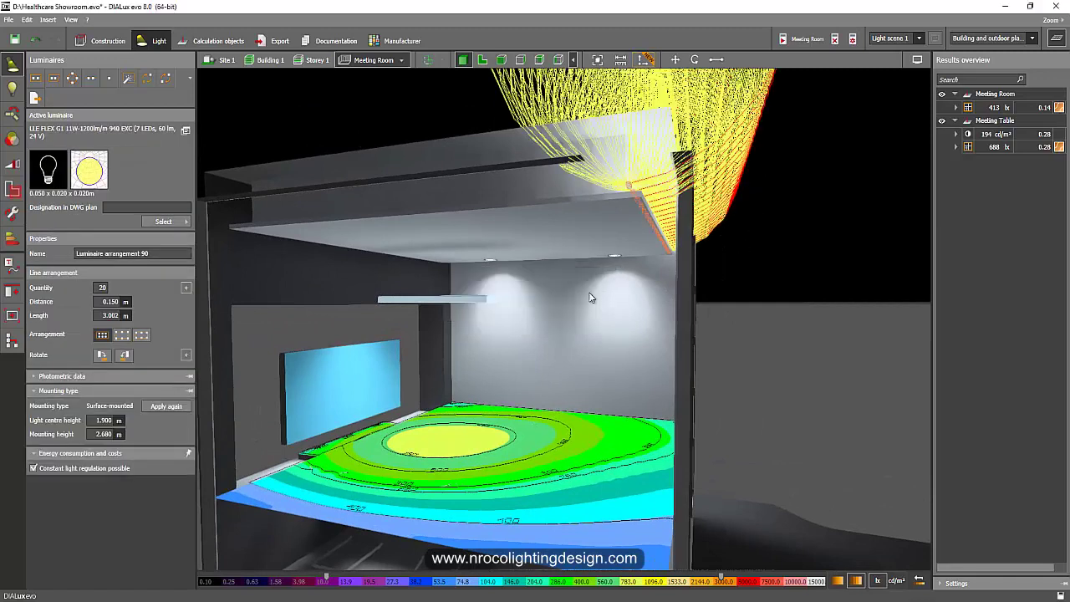
pyautogui.click(491, 260)
pyautogui.click(456, 299)
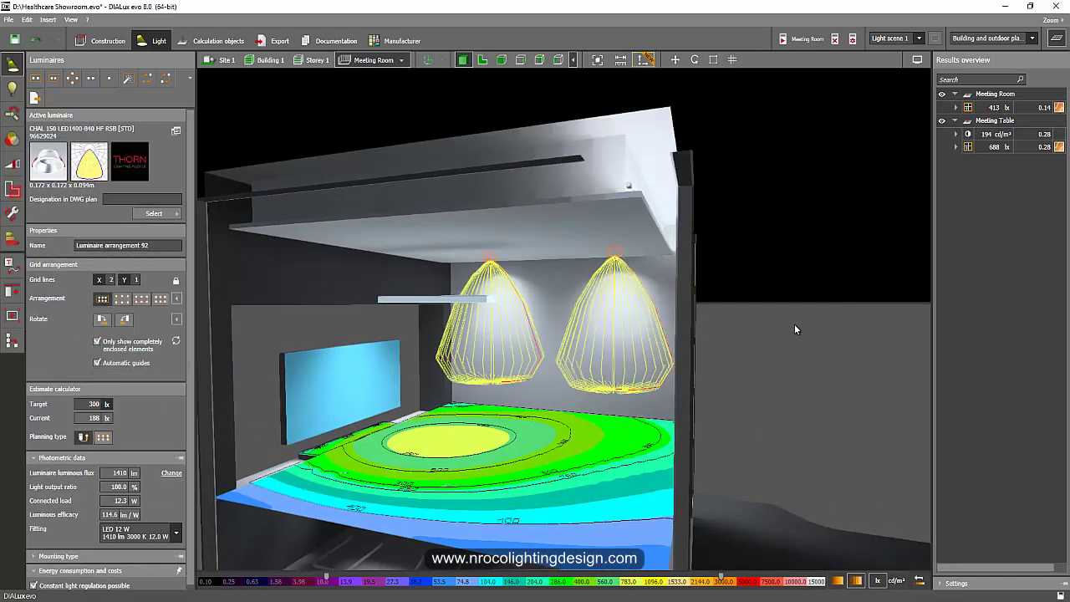
pyautogui.click(775, 243)
pyautogui.moveTo(609, 293)
pyautogui.mouseDown()
pyautogui.moveTo(614, 270)
pyautogui.moveTo(641, 263)
pyautogui.moveTo(609, 287)
pyautogui.mouseUp()
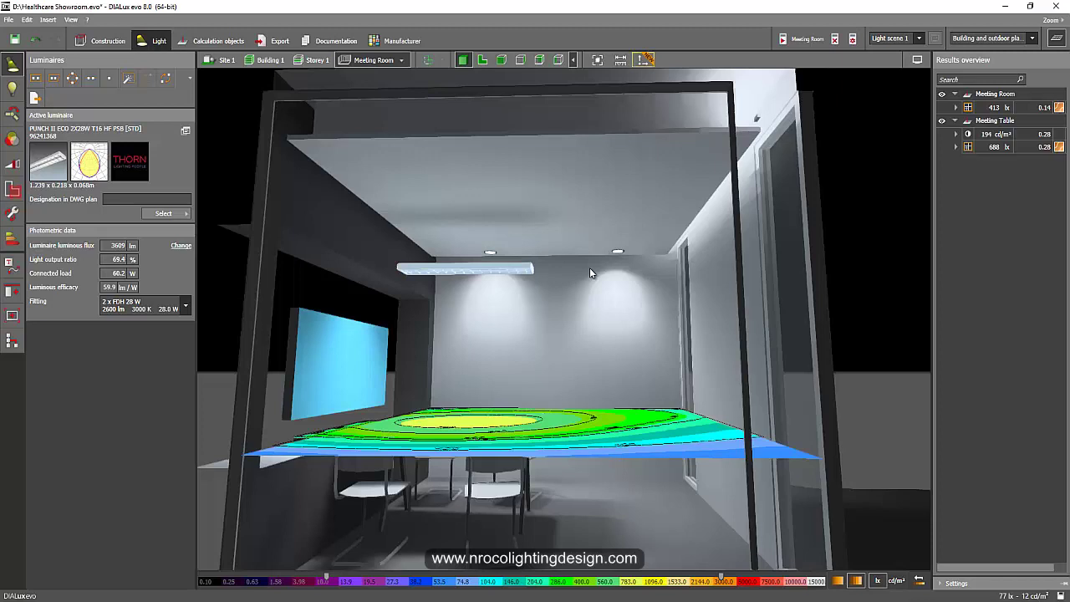
pyautogui.click(532, 268)
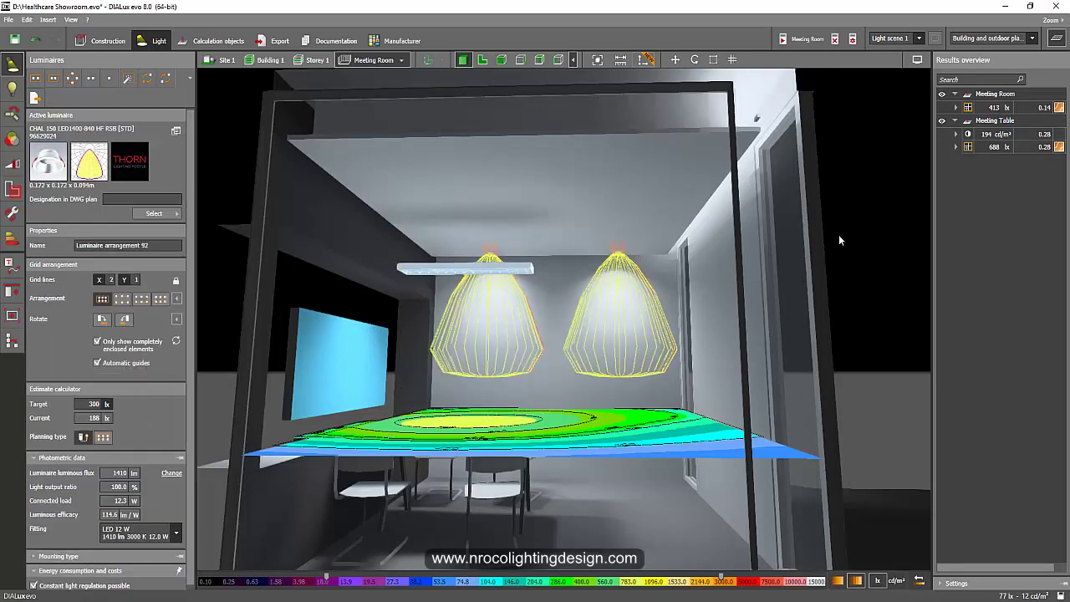
pyautogui.moveTo(839, 234); pyautogui.dragTo(771, 338)
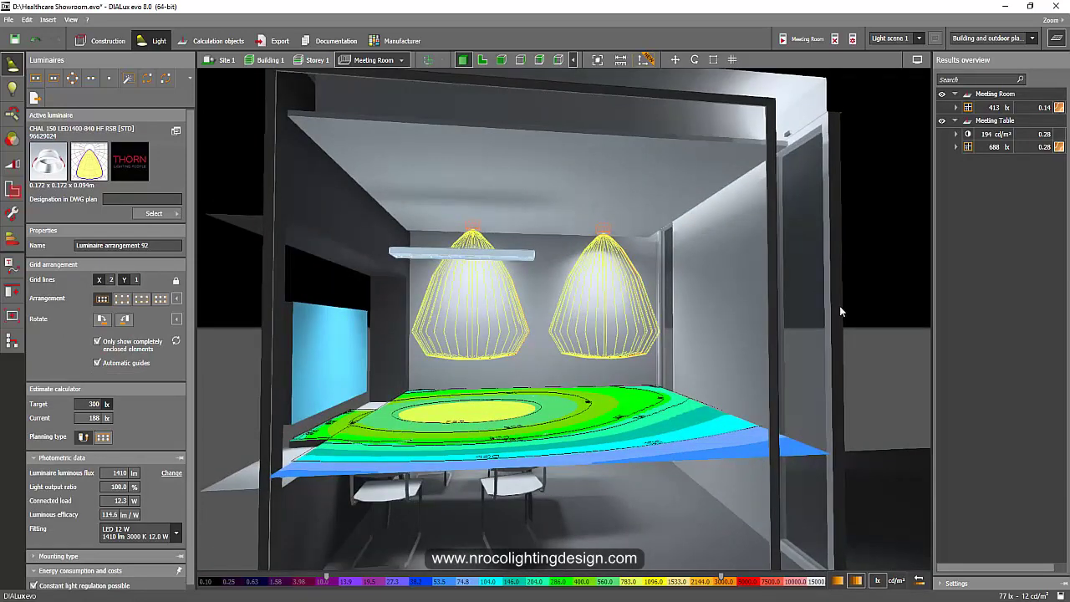